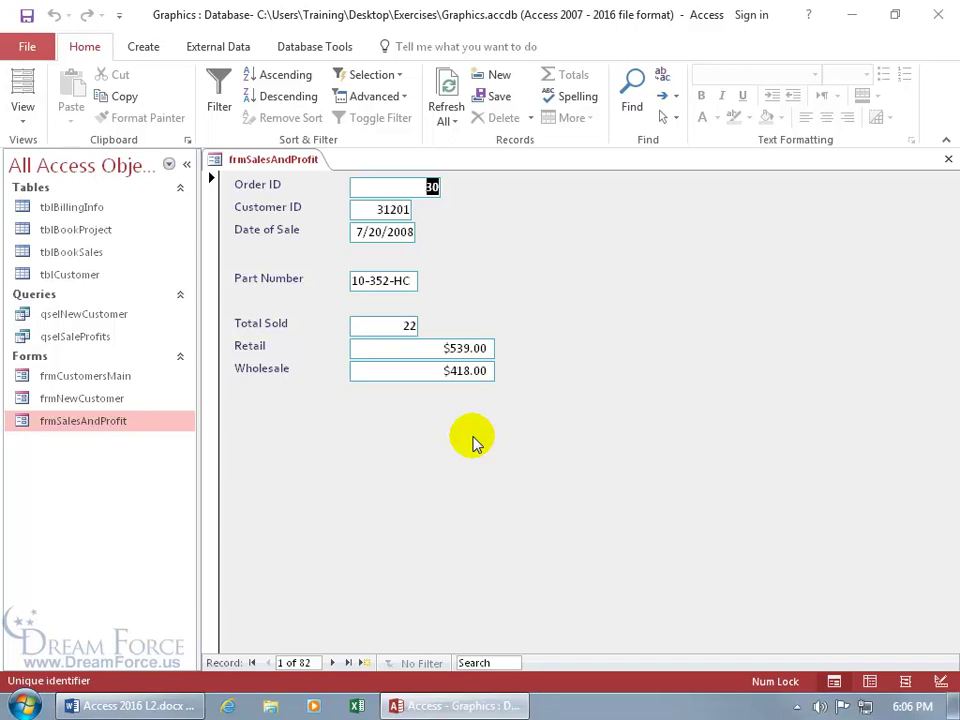
Open frmSalesAndProfit in Design View and group the Order ID, Customer ID and Date of Sale labels with their text boxes
right_click(592, 280)
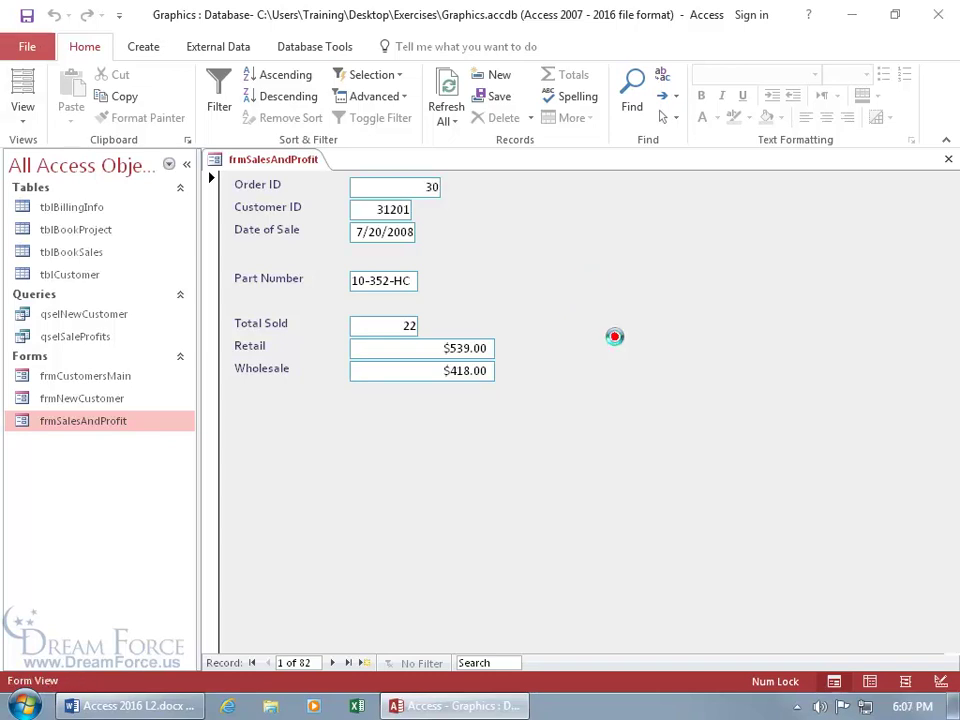
left_click(618, 340)
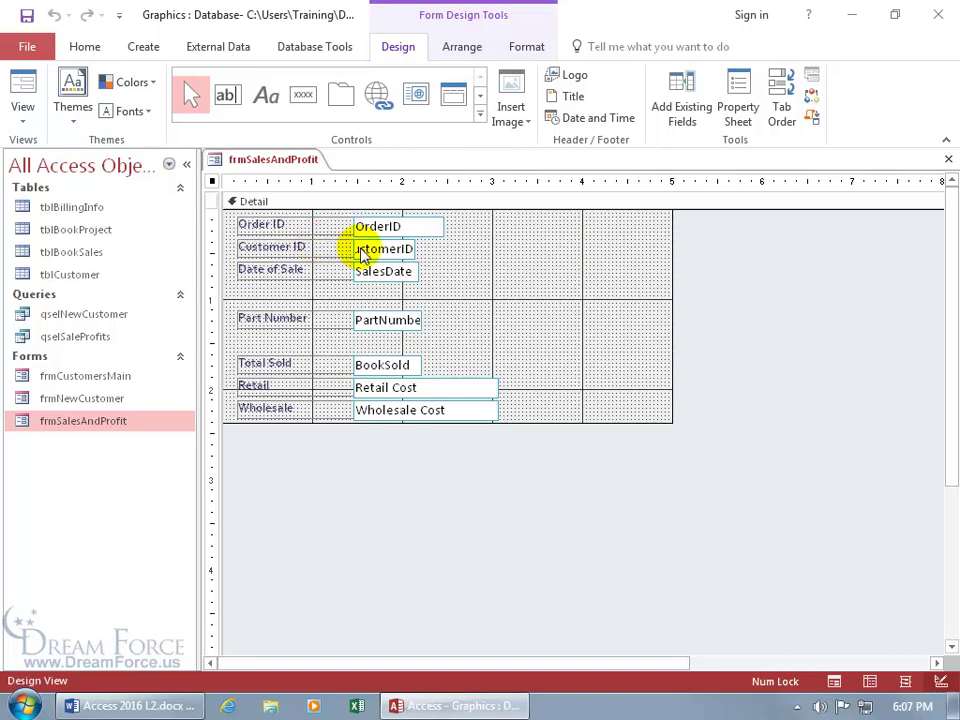
left_click(469, 283)
left_click_drag(469, 283, 232, 220)
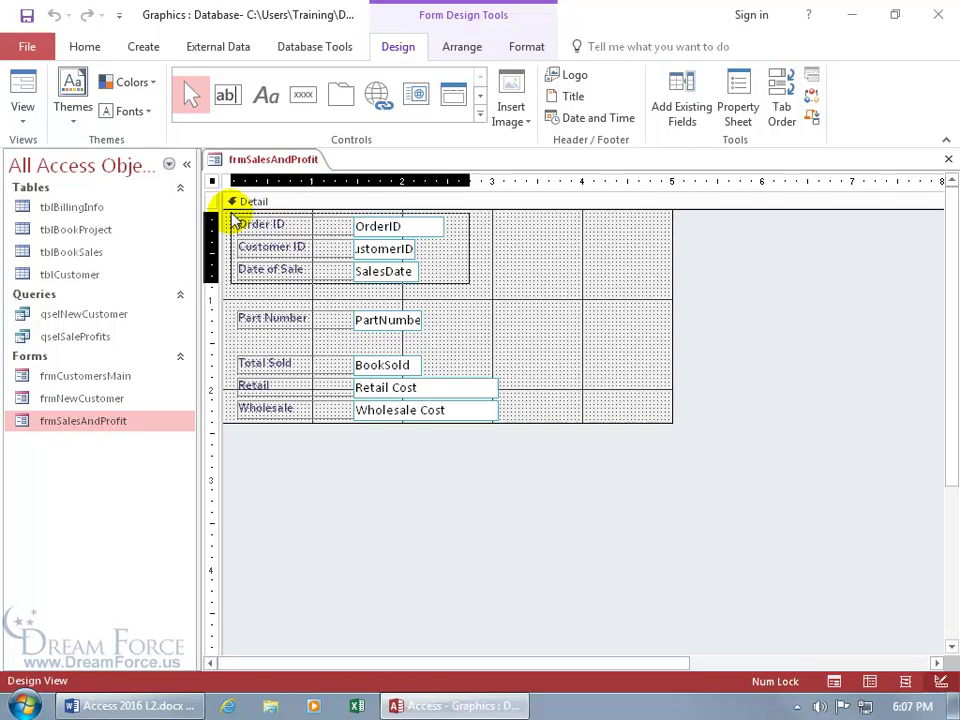
left_click_drag(232, 219, 234, 217)
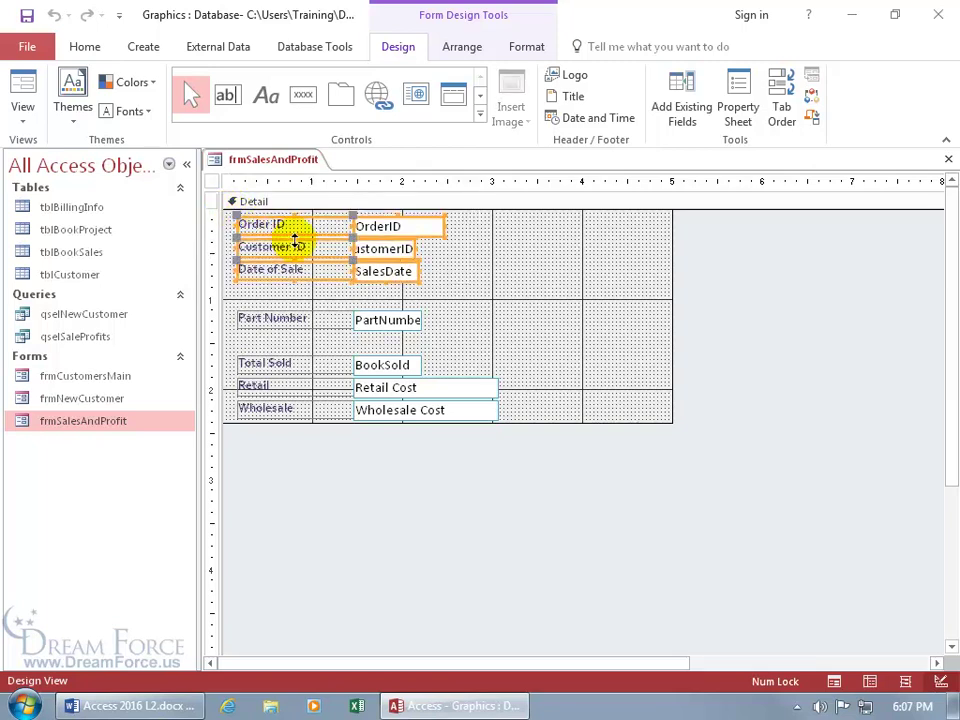
left_click(466, 46)
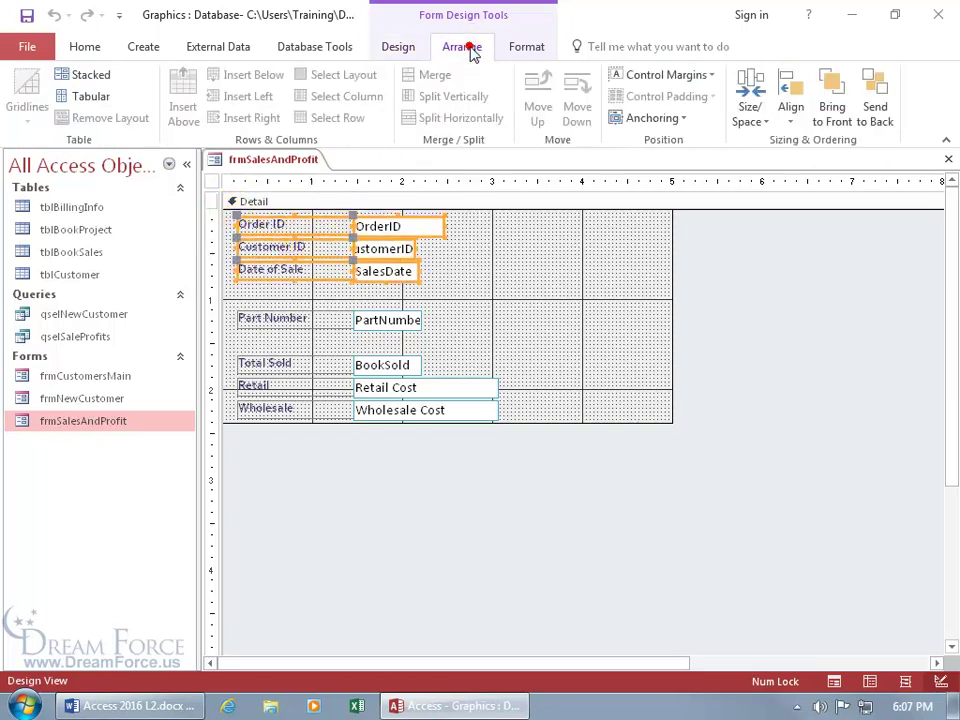
left_click(752, 120)
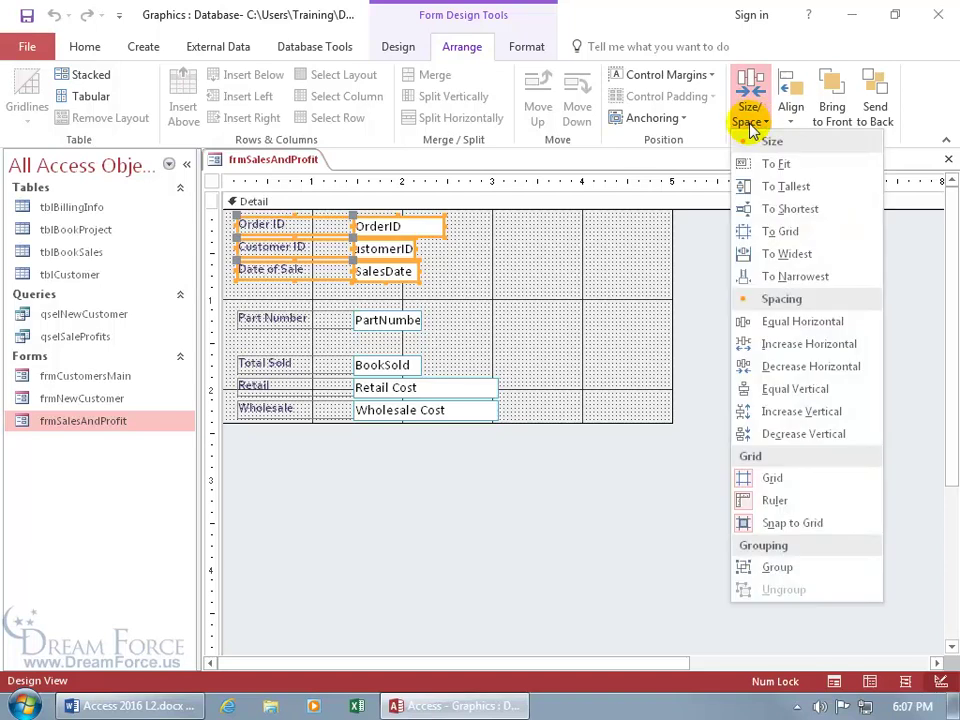
left_click(778, 568)
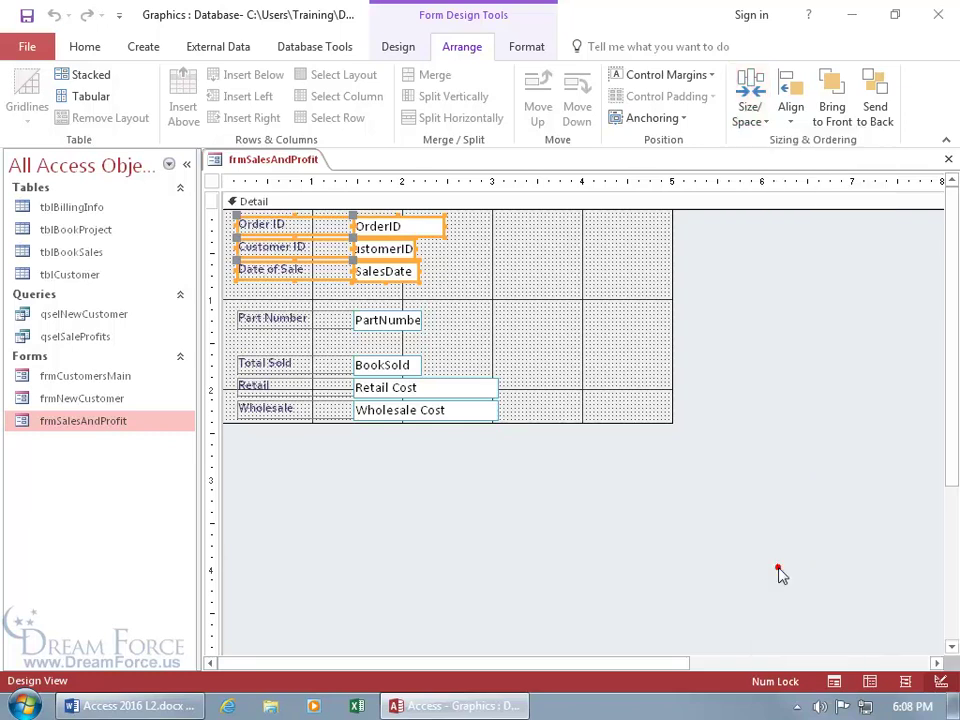
Try moving the grouped order controls as one unit to the empty area beside the Part Number field, and undo the move
left_click(486, 296)
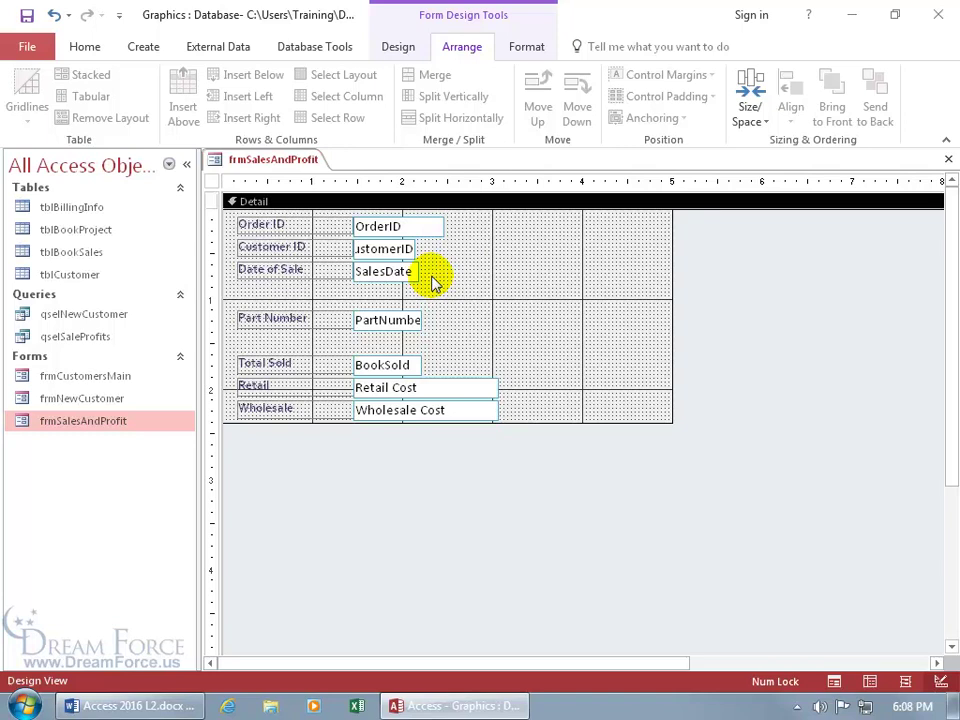
left_click(388, 255)
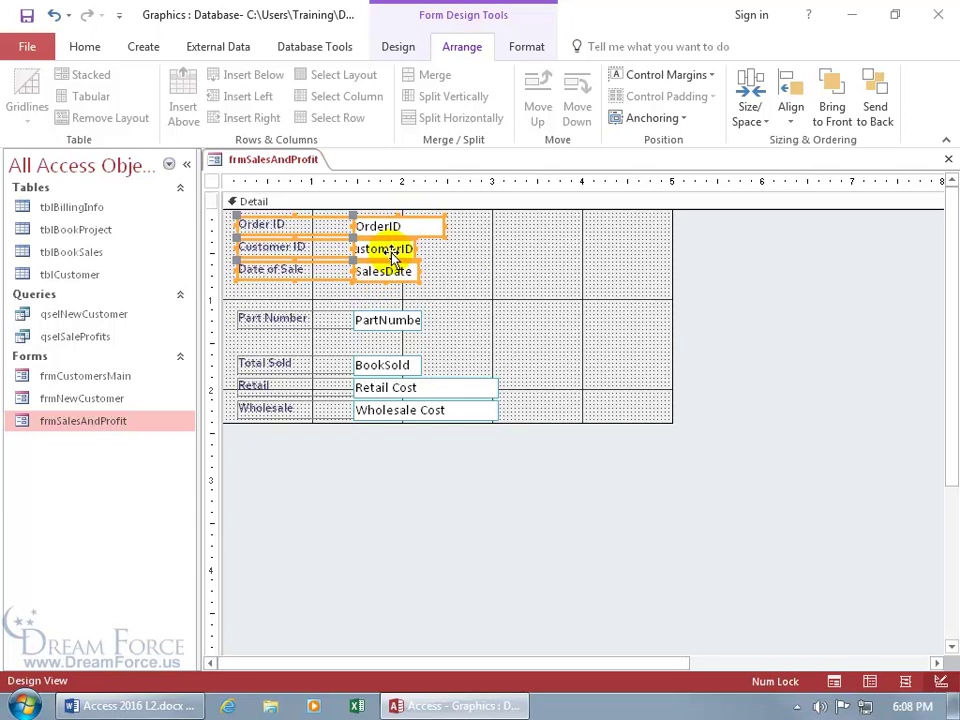
left_click_drag(390, 253, 602, 313)
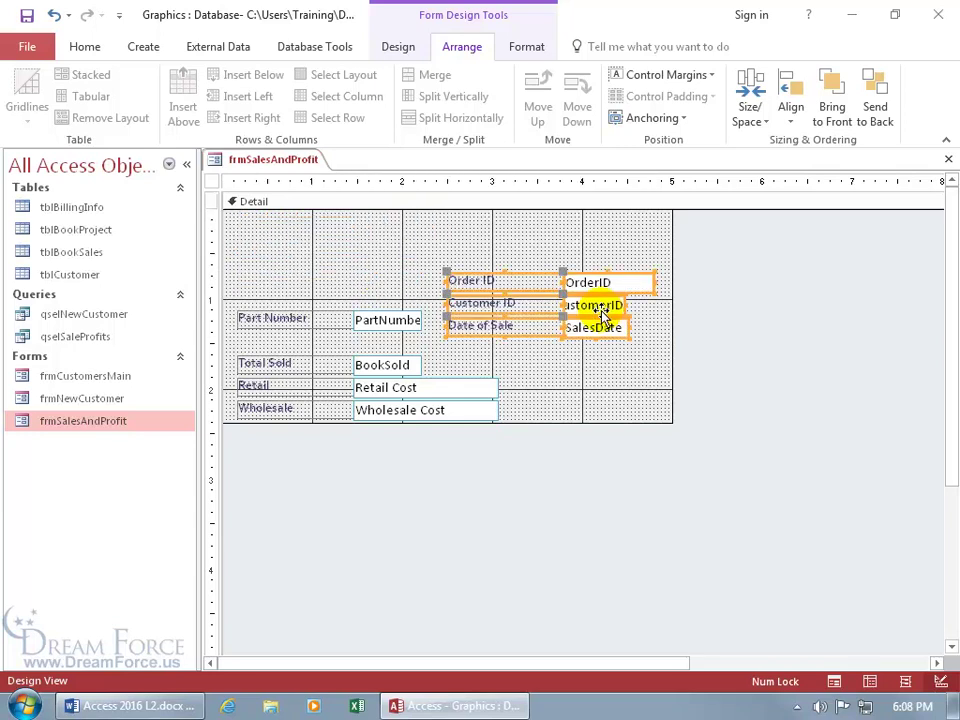
left_click(53, 15)
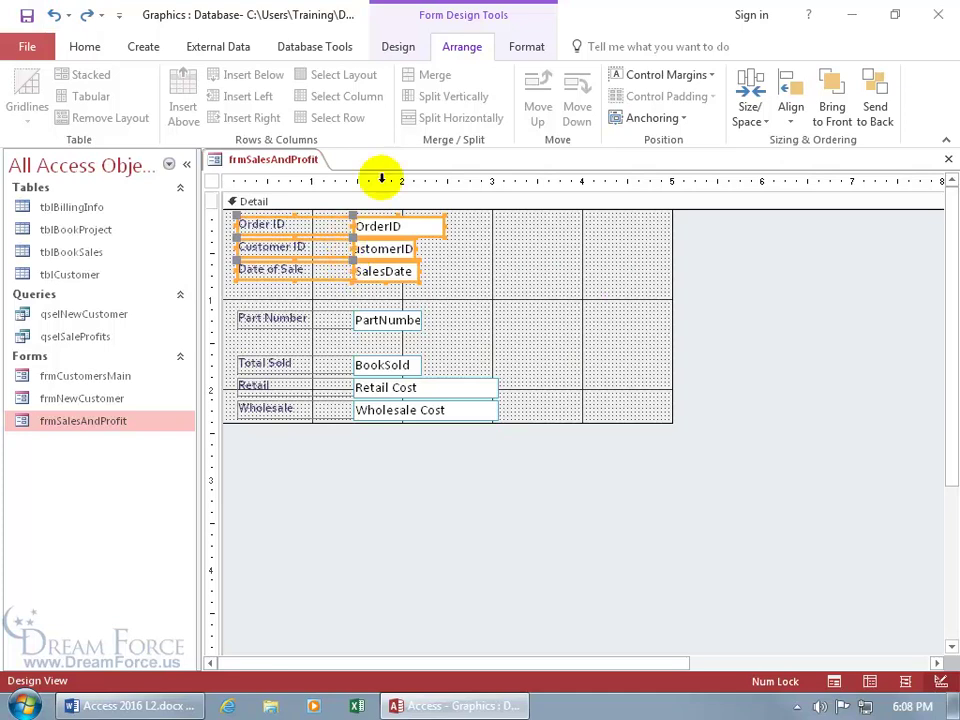
Try a red font color on all labels and text boxes in the group, and undo the color change
left_click(527, 47)
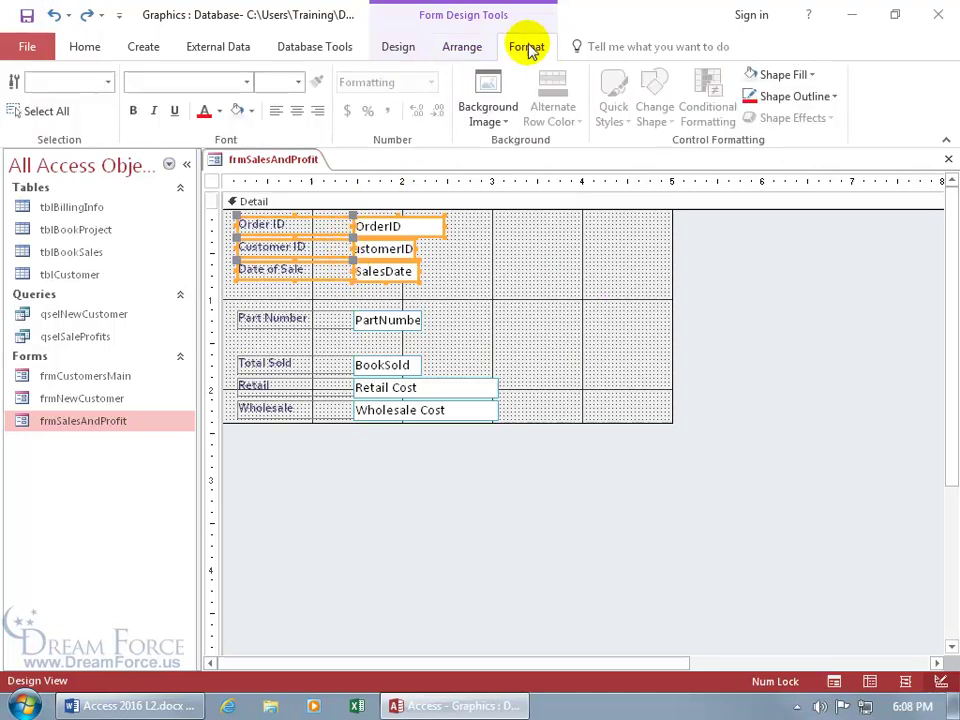
left_click(221, 111)
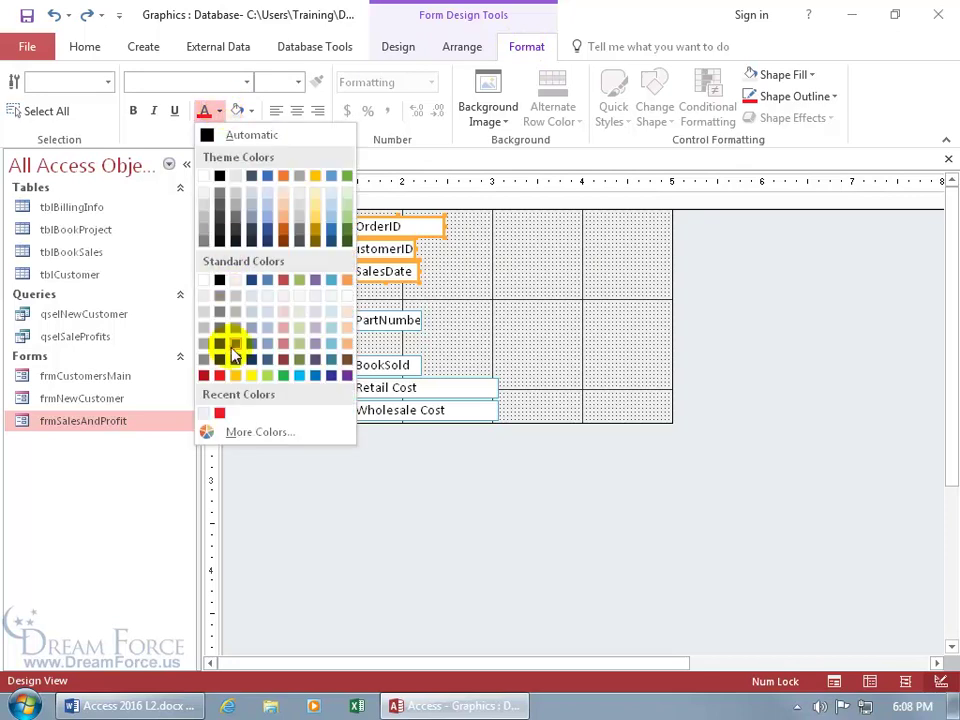
left_click(217, 376)
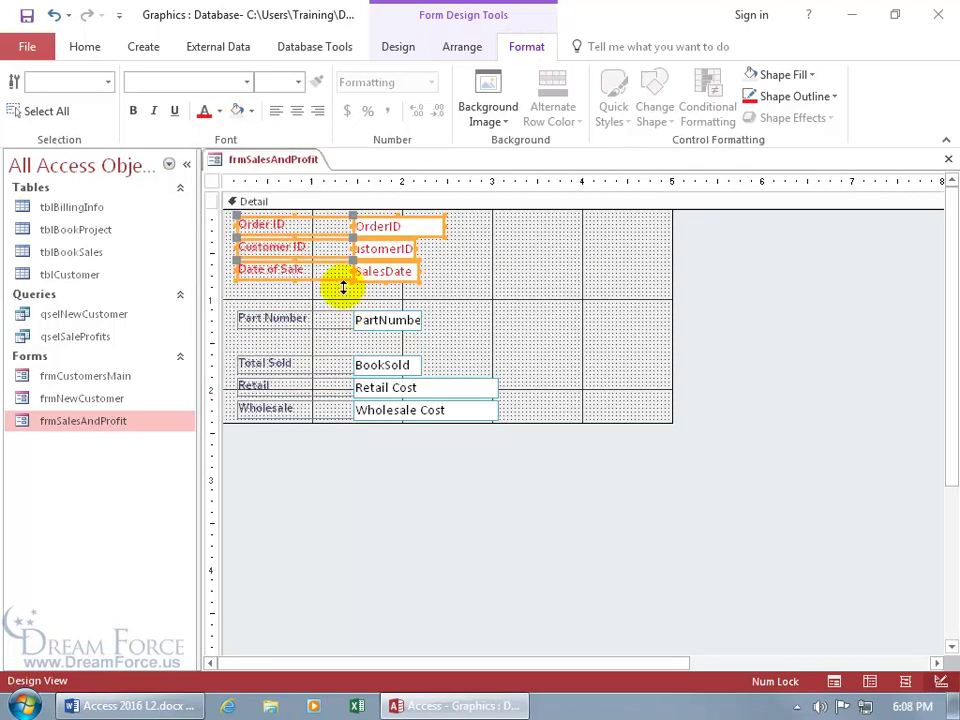
left_click(54, 15)
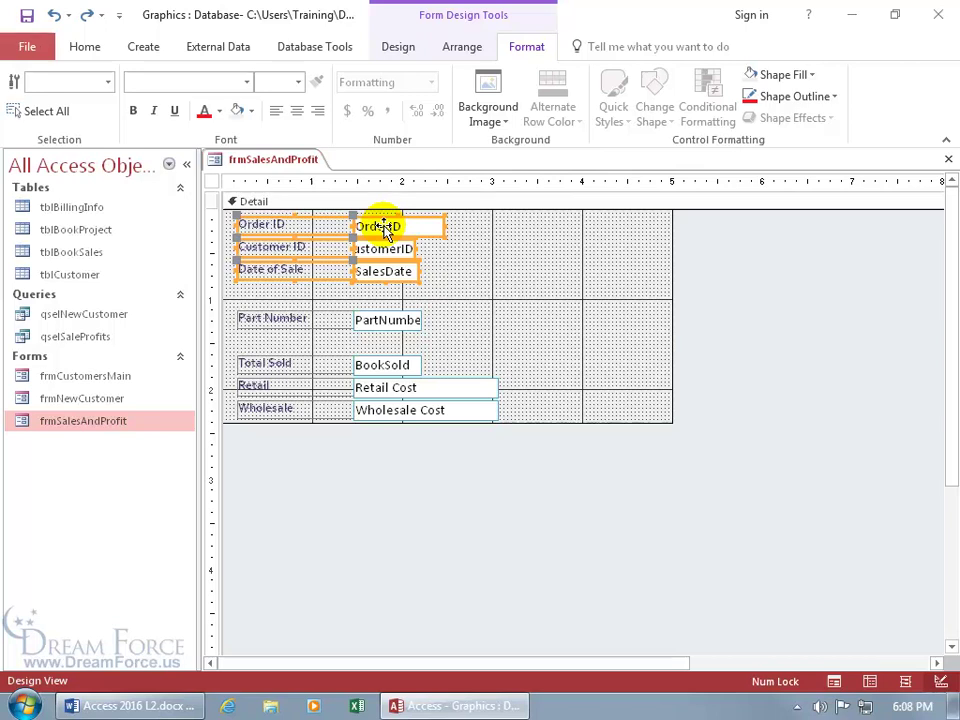
Open the Property Sheet for the Order ID label and inspect the properties of other individual controls within the group
double_click(316, 222)
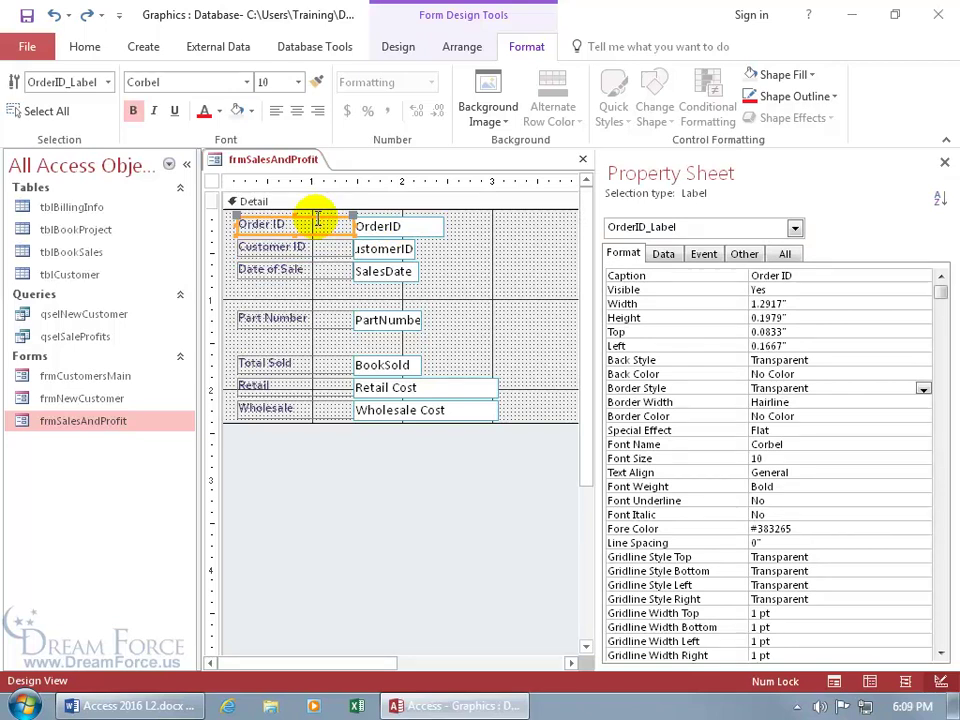
left_click(315, 249)
left_click(315, 268)
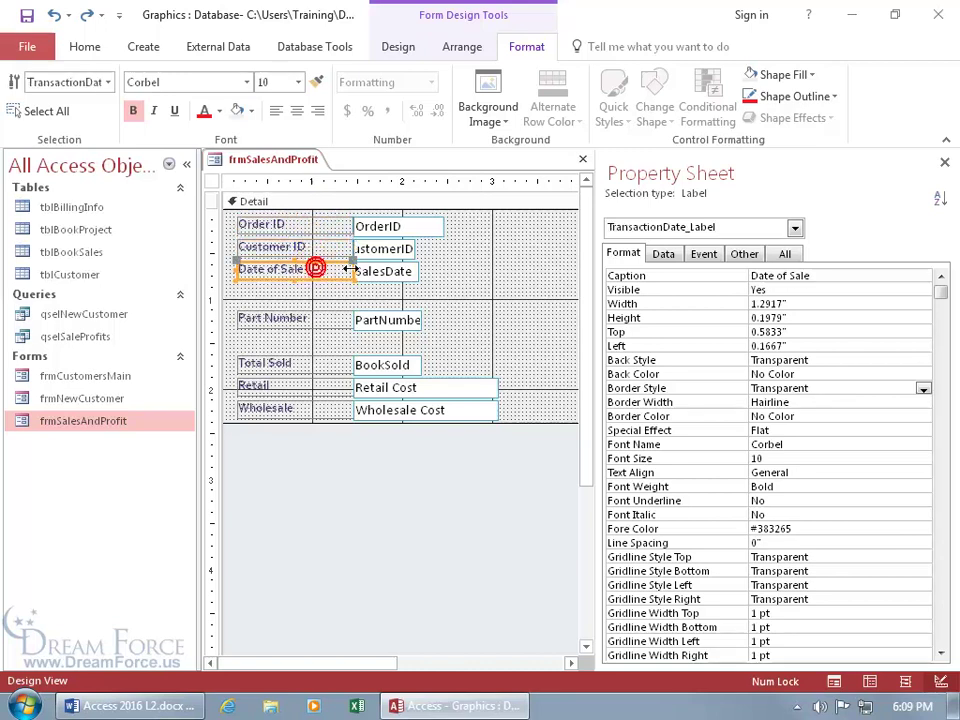
left_click(369, 271)
left_click(369, 247)
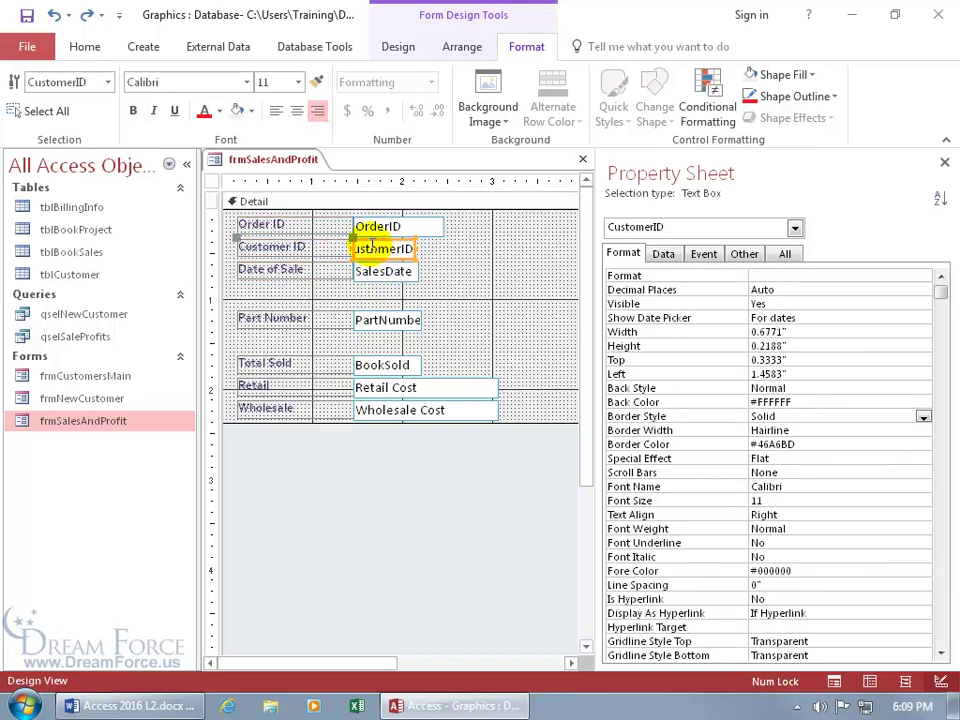
Select only the Order ID, Customer ID and Date of Sale labels, close the Property Sheet, and color their text red
left_click(321, 224)
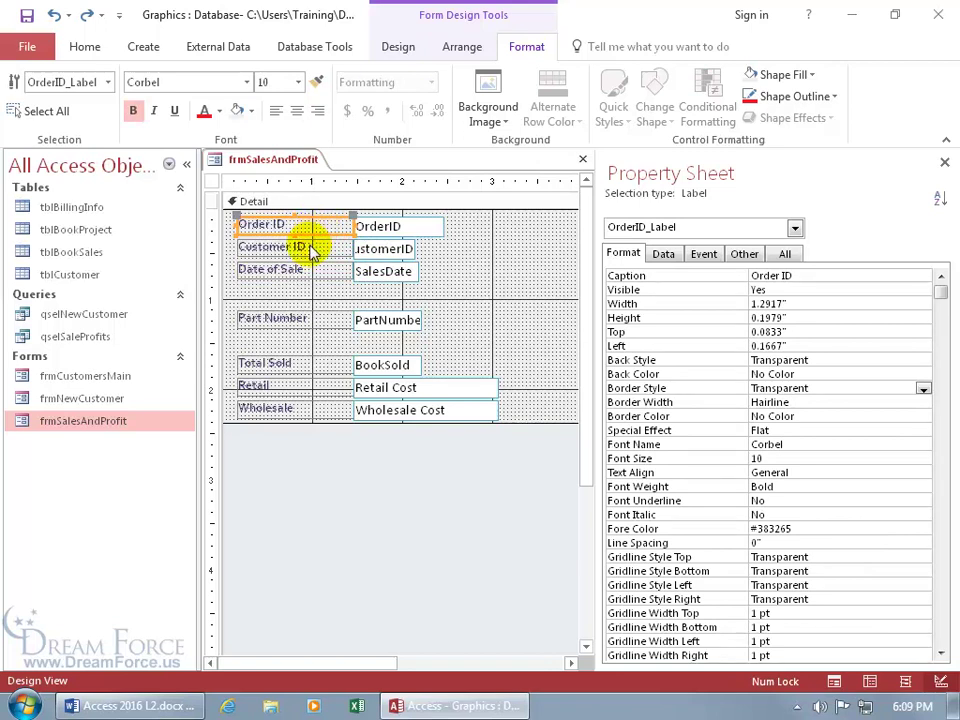
left_click(315, 249, "shift")
left_click(311, 270, "shift")
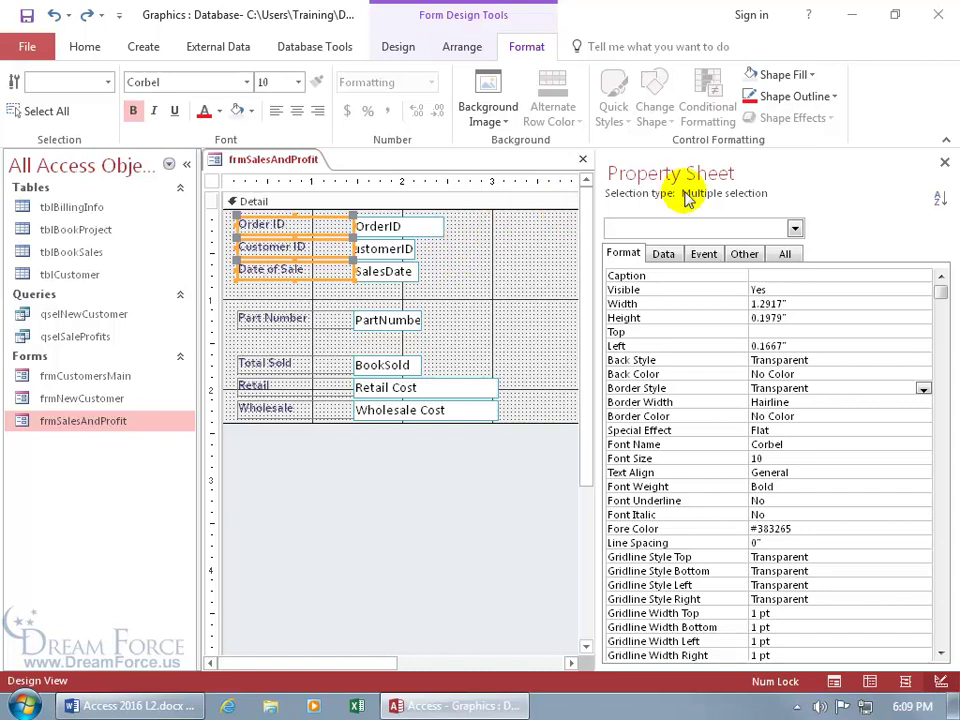
left_click(943, 162)
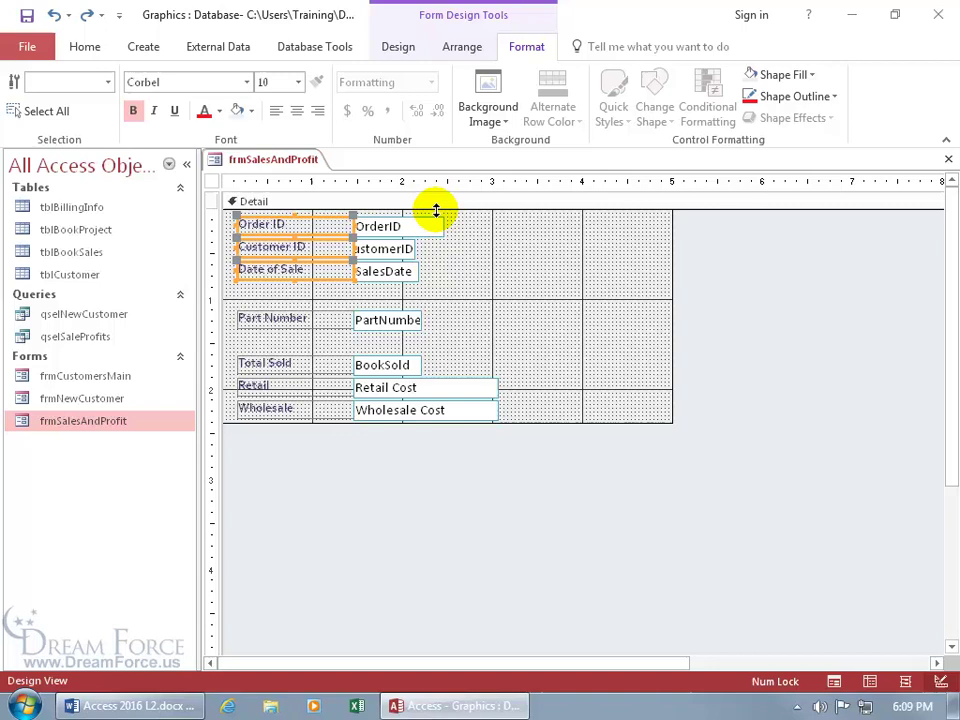
left_click(205, 114)
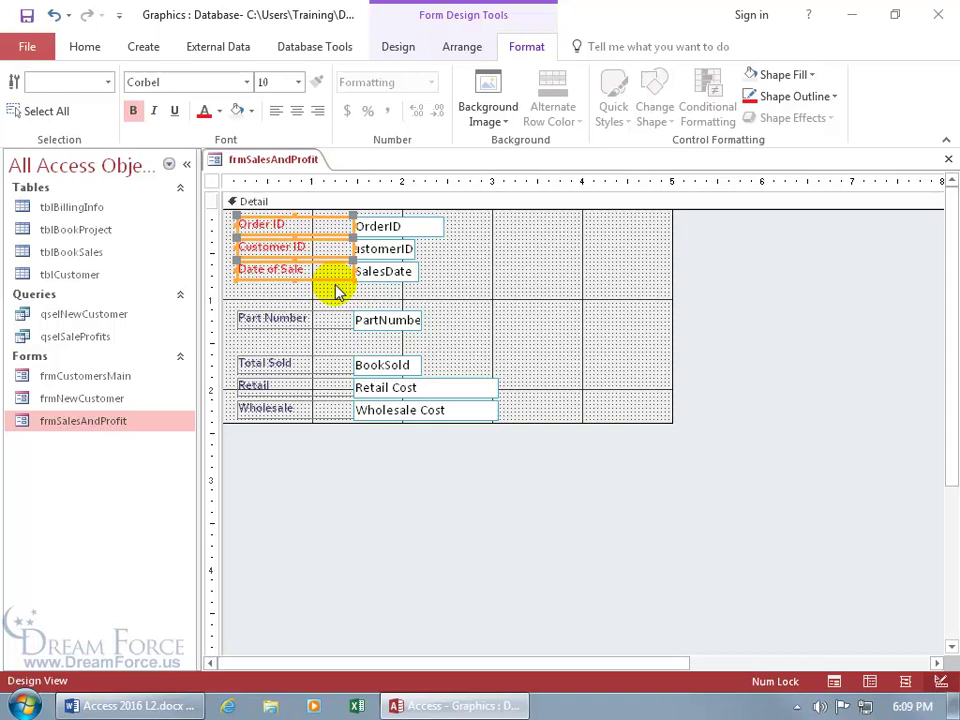
Ungroup the selected Order ID, Customer ID and Date of Sale labels and check that they can be selected separately
left_click(463, 50)
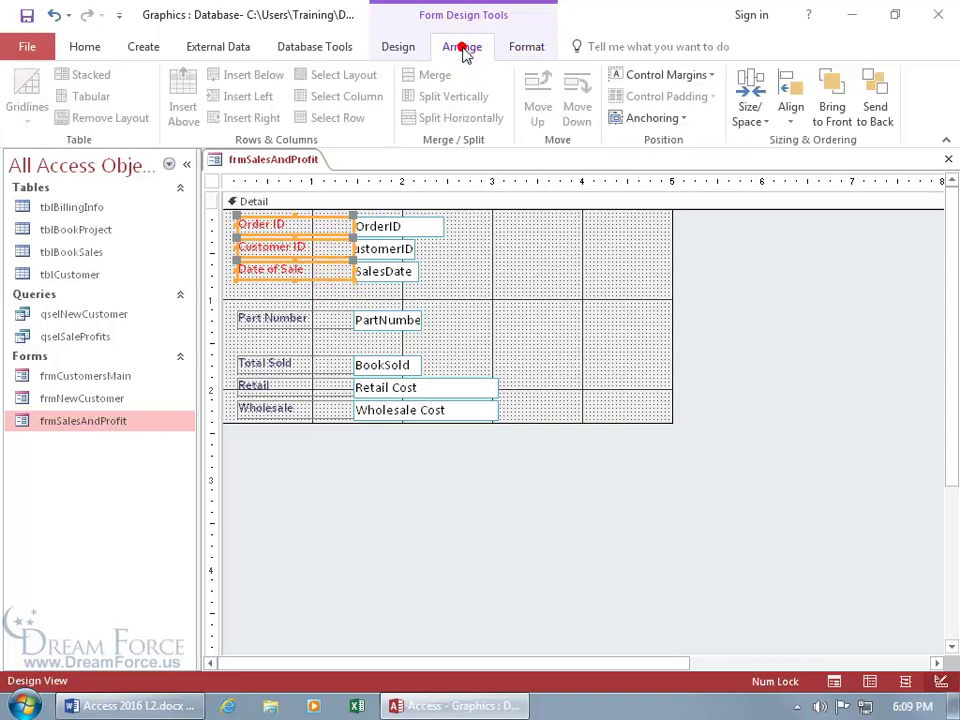
left_click(755, 124)
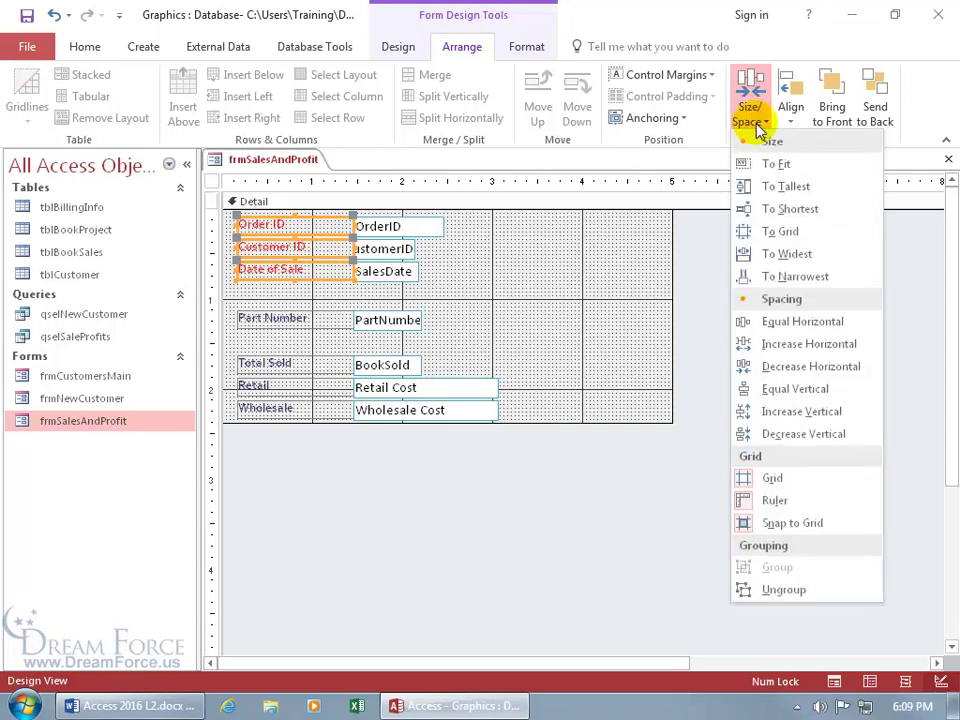
left_click(788, 590)
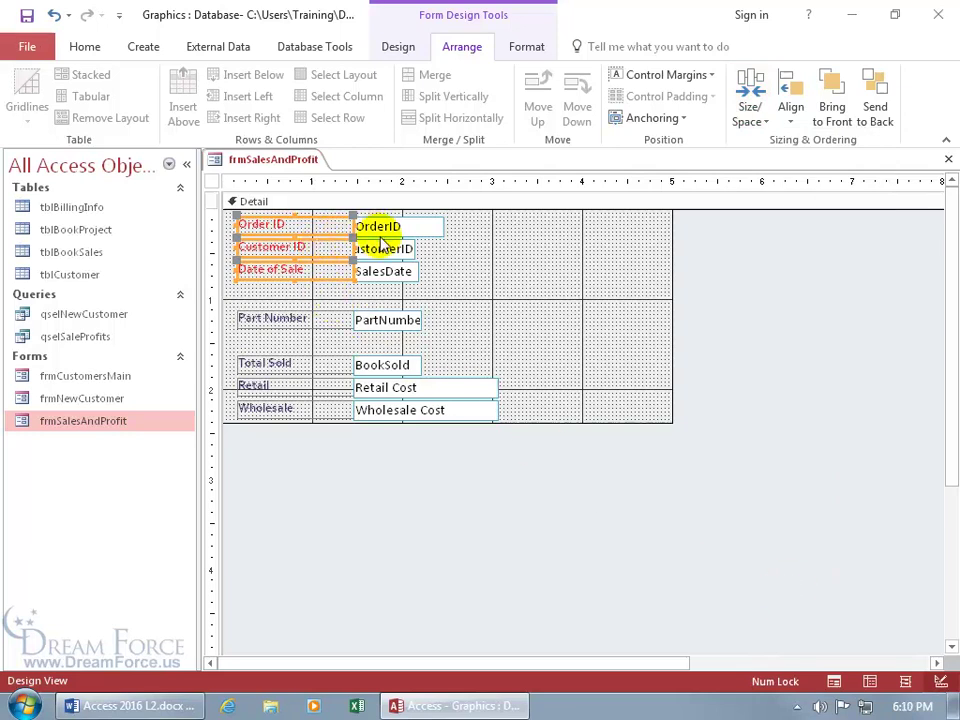
left_click(456, 268)
left_click(326, 268)
left_click(317, 246, "shift")
left_click(328, 224, "shift")
Ungroup the OrderID, CustomerID and SalesDate text boxes and check that each control can be selected on its own
left_click(392, 225)
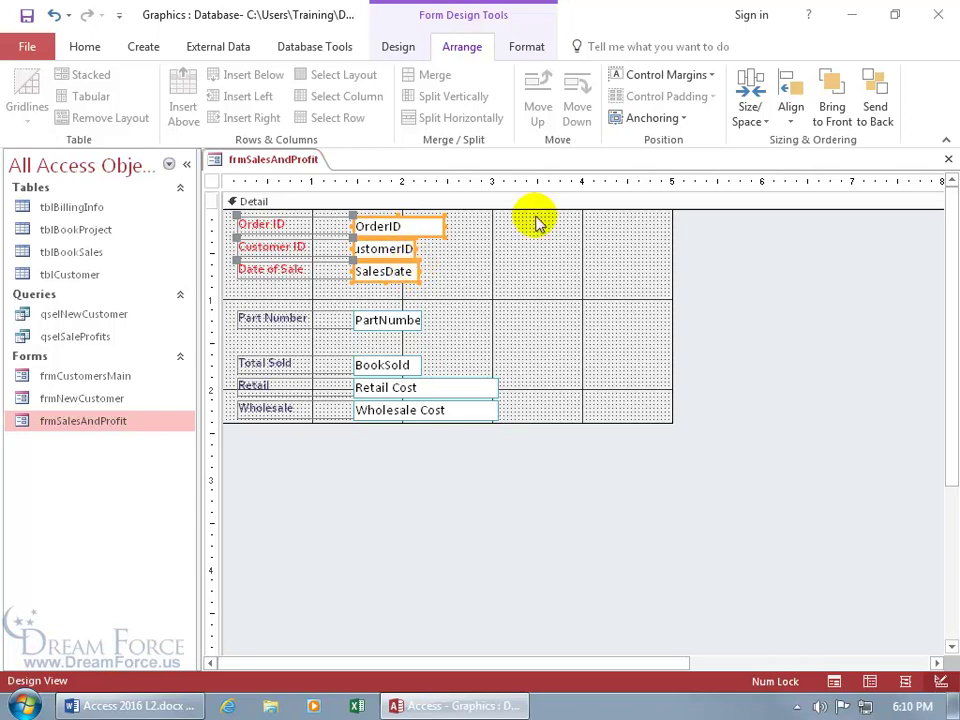
left_click(748, 118)
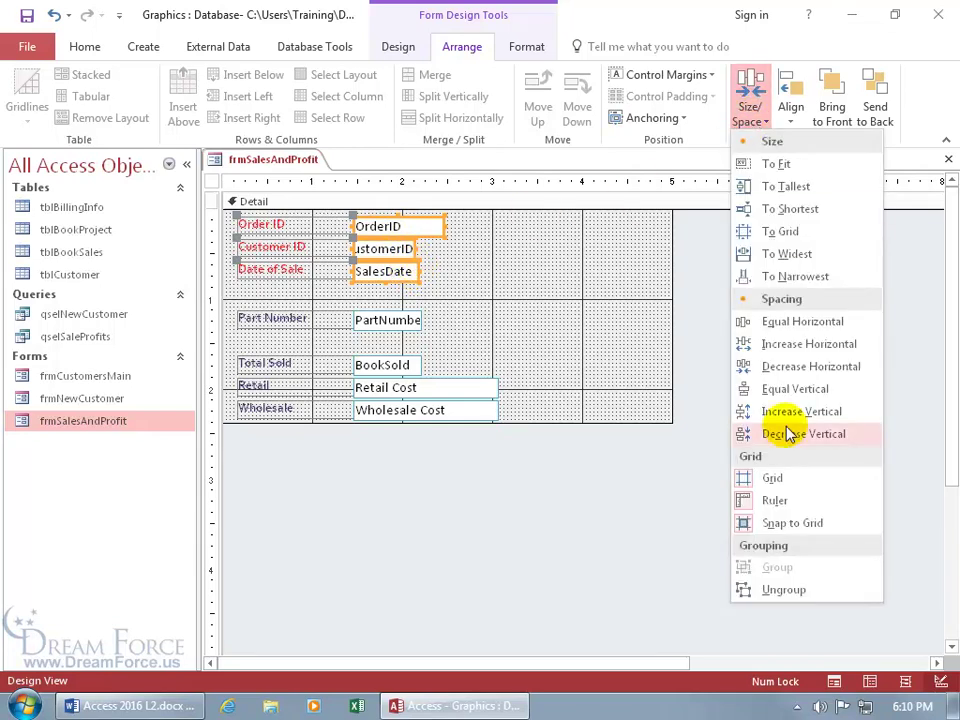
left_click(785, 587)
left_click(487, 267)
left_click(400, 272)
left_click(381, 224)
left_click(342, 226)
left_click(333, 267)
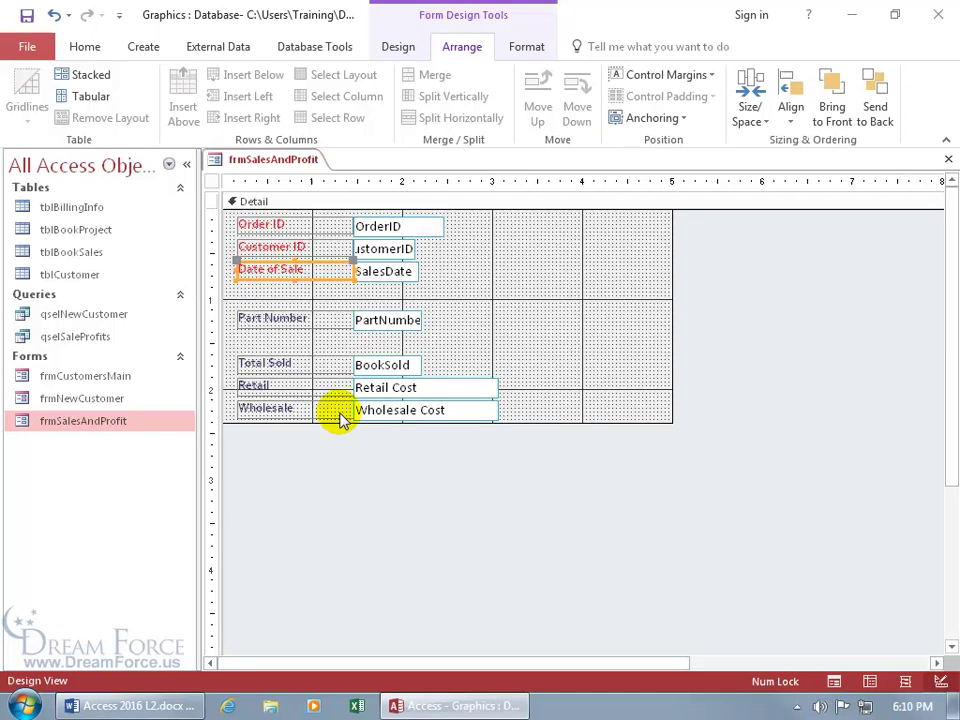
Draw a rectangle about 3.2 by 1 inches around the Total Sold, Retail and Wholesale controls, and extend the Detail section slightly below it
left_click(398, 47)
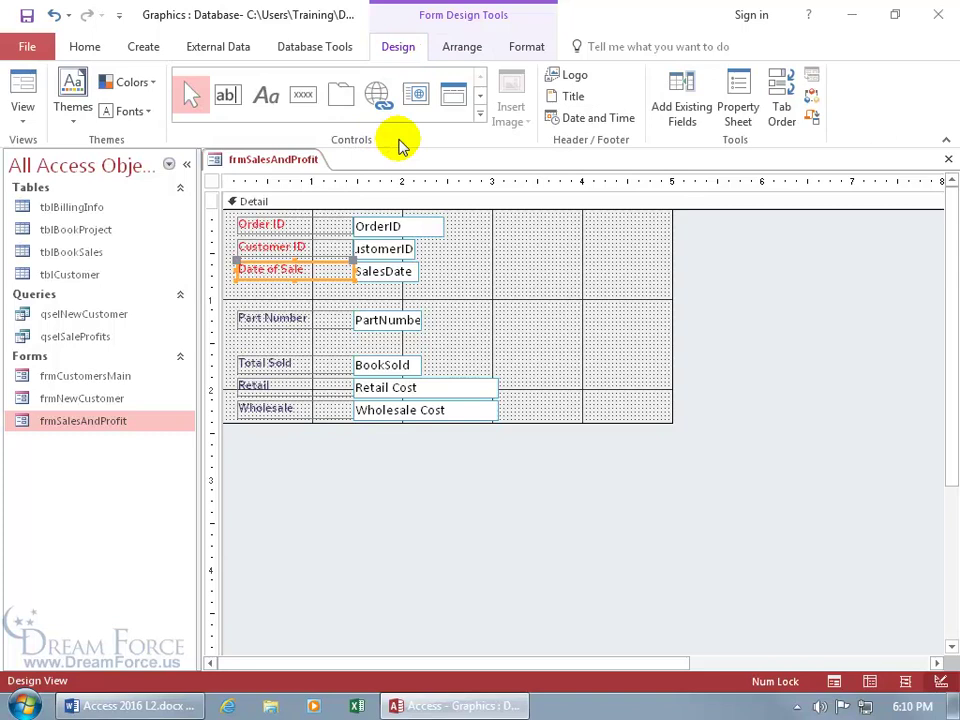
left_click(480, 113)
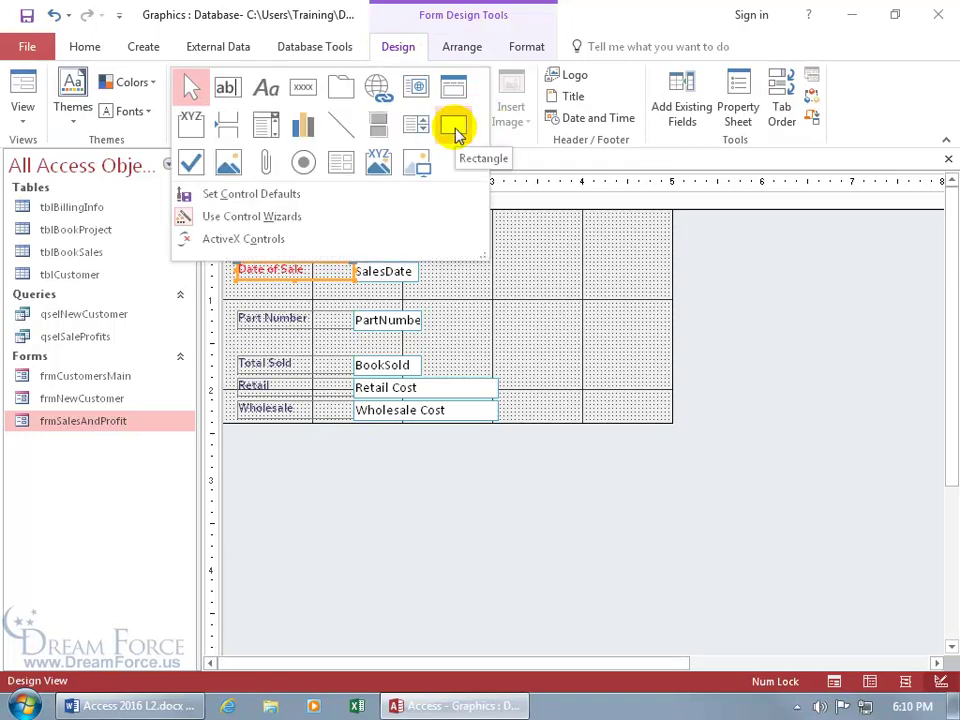
left_click(455, 130)
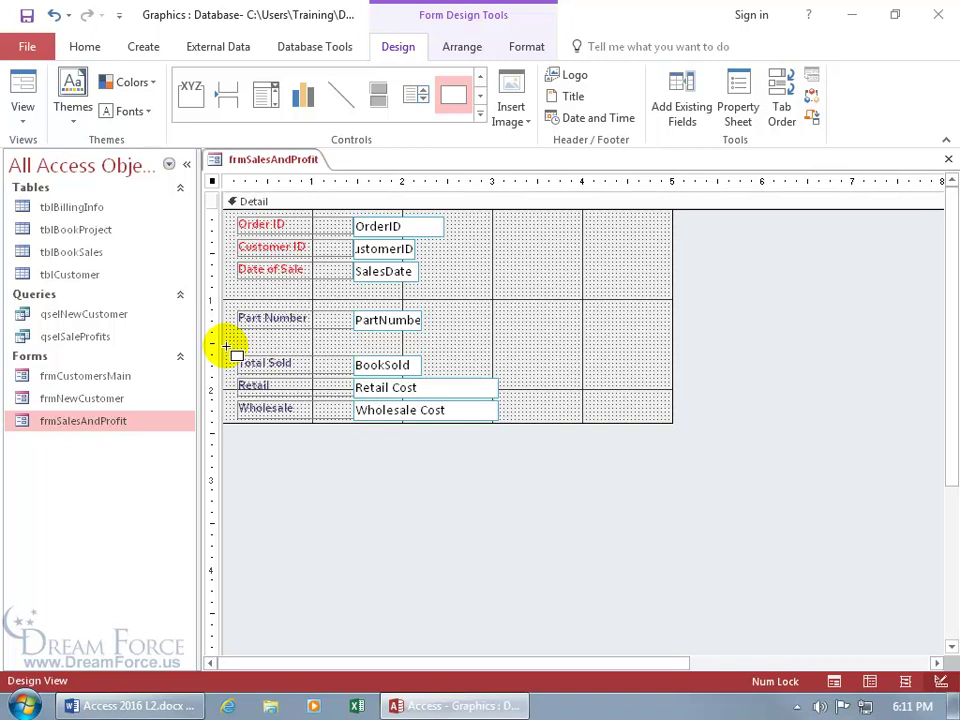
mouse_move(227, 347)
left_mouse_down()
mouse_move(278, 424)
mouse_move(511, 434)
left_mouse_up()
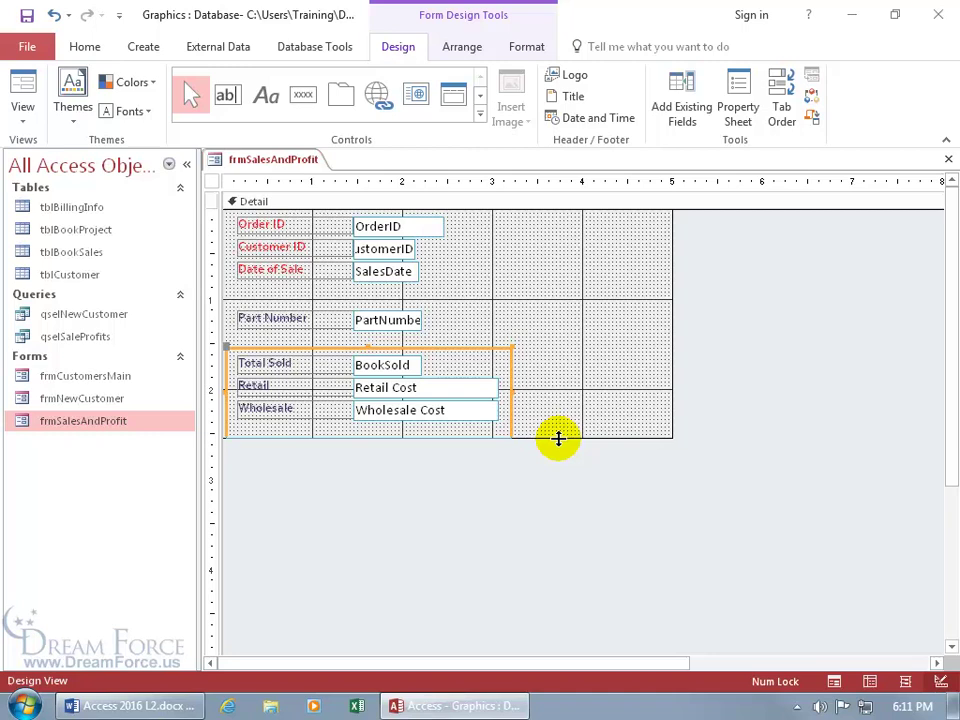
left_click_drag(558, 437, 561, 446)
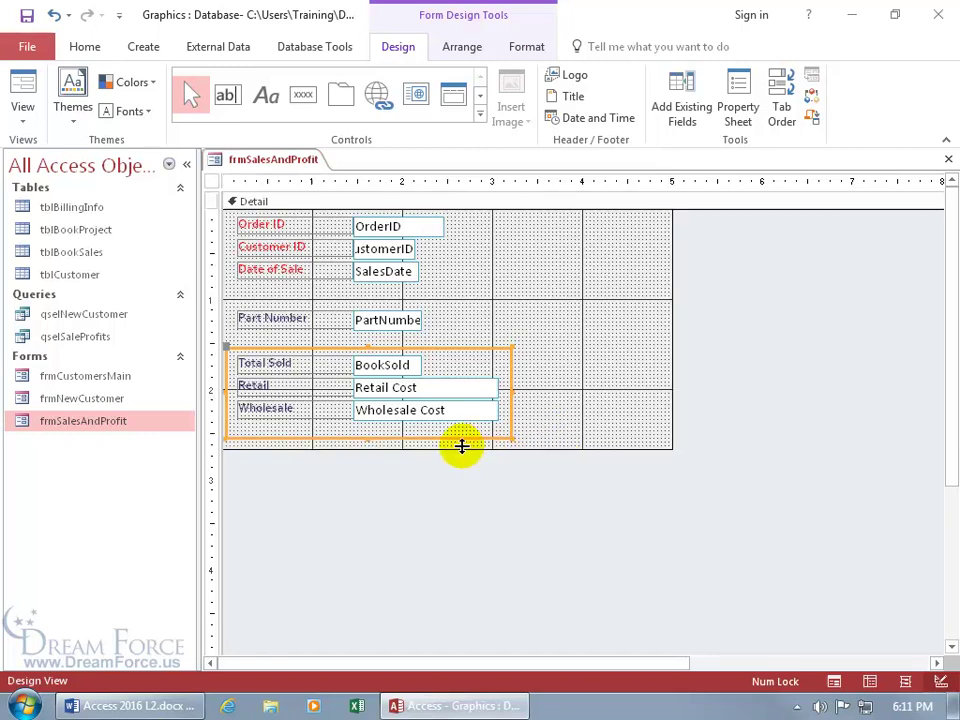
Select the rectangle around the sales figures by its border, deselect it, and try to reselect it from inside its area
left_click(537, 409)
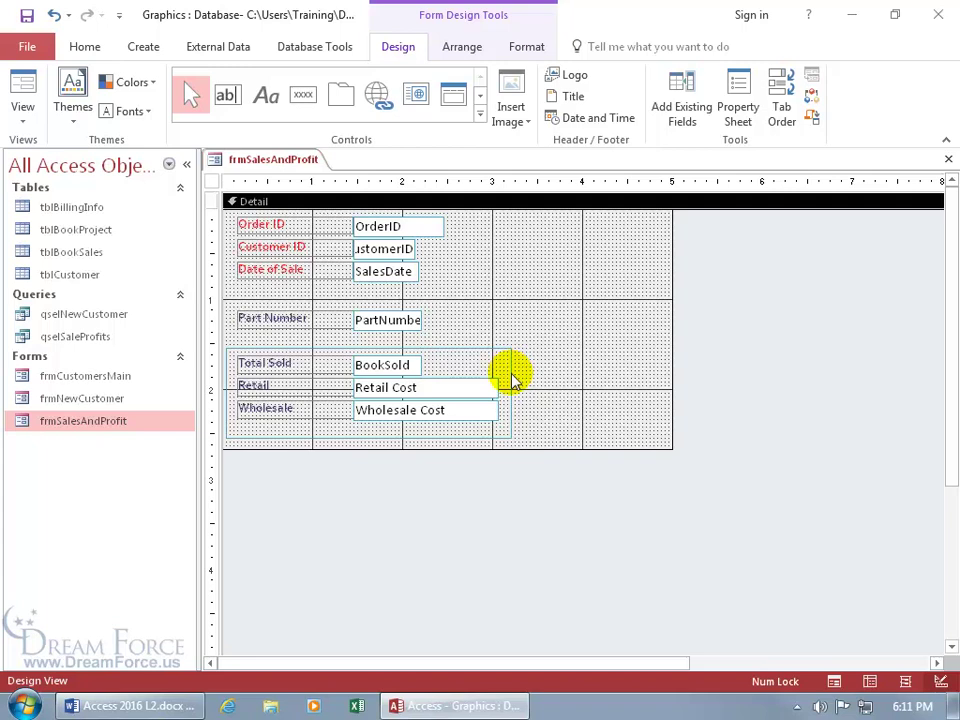
left_click(511, 376)
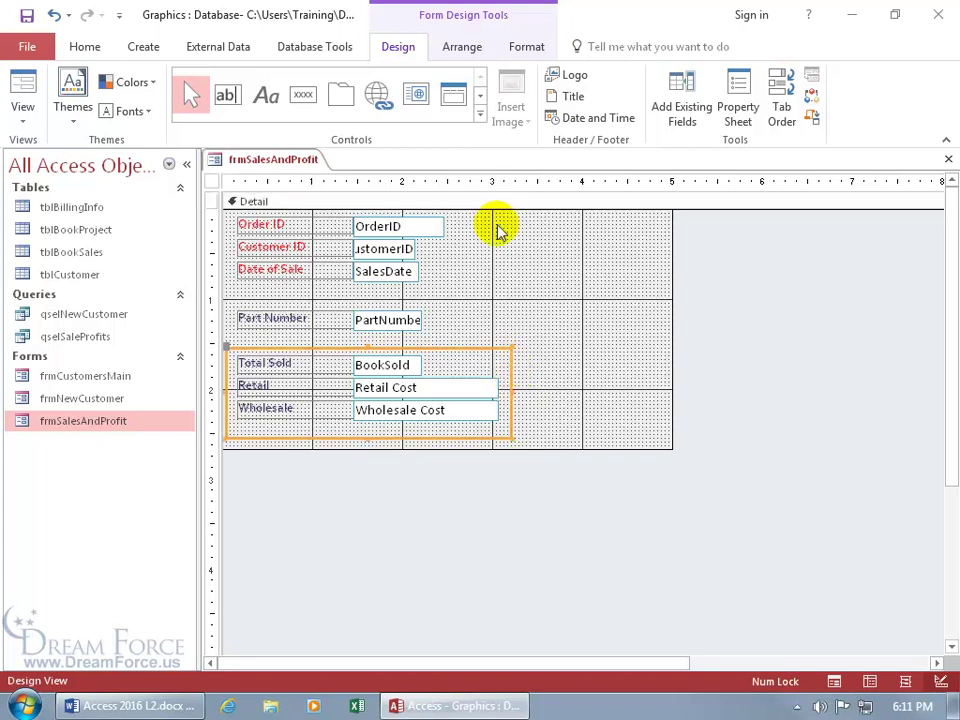
left_click(526, 47)
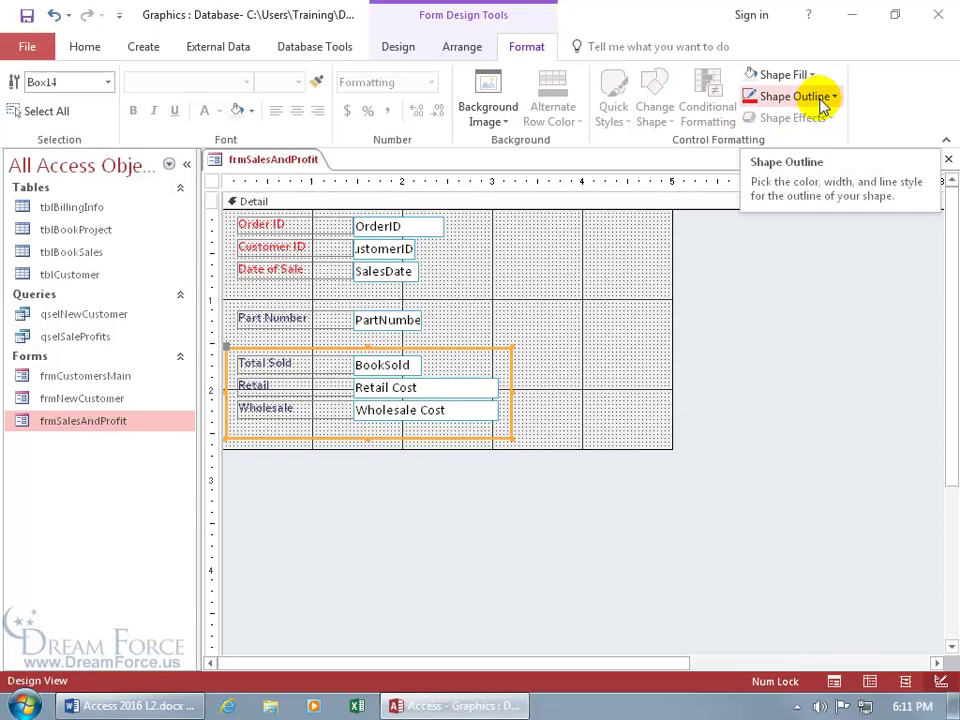
left_click(529, 371)
left_click(497, 366)
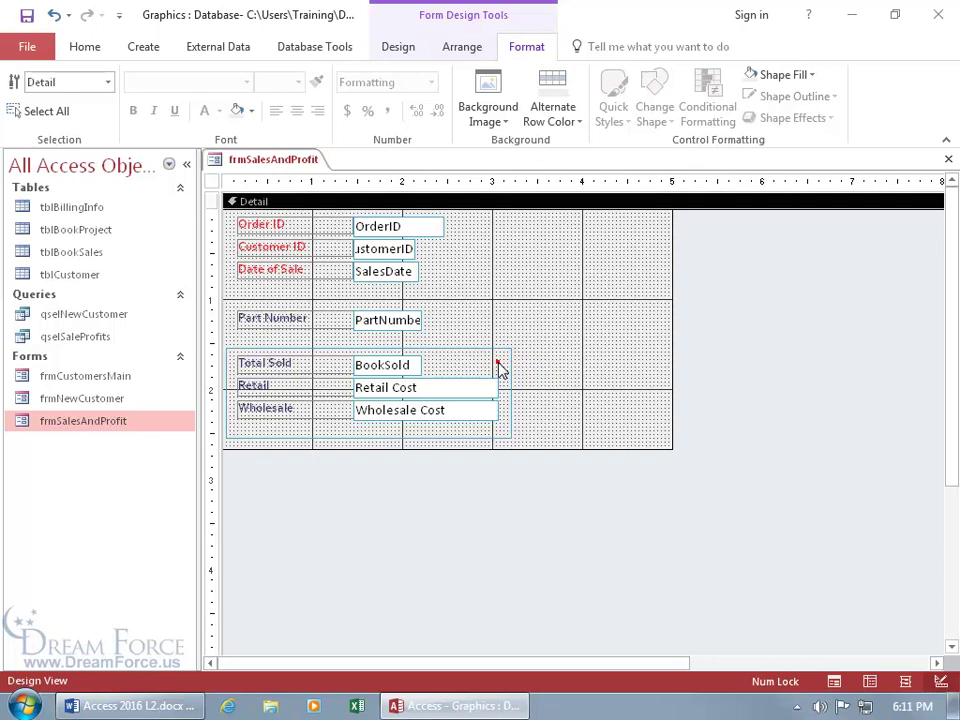
left_click(502, 363)
left_click(515, 368)
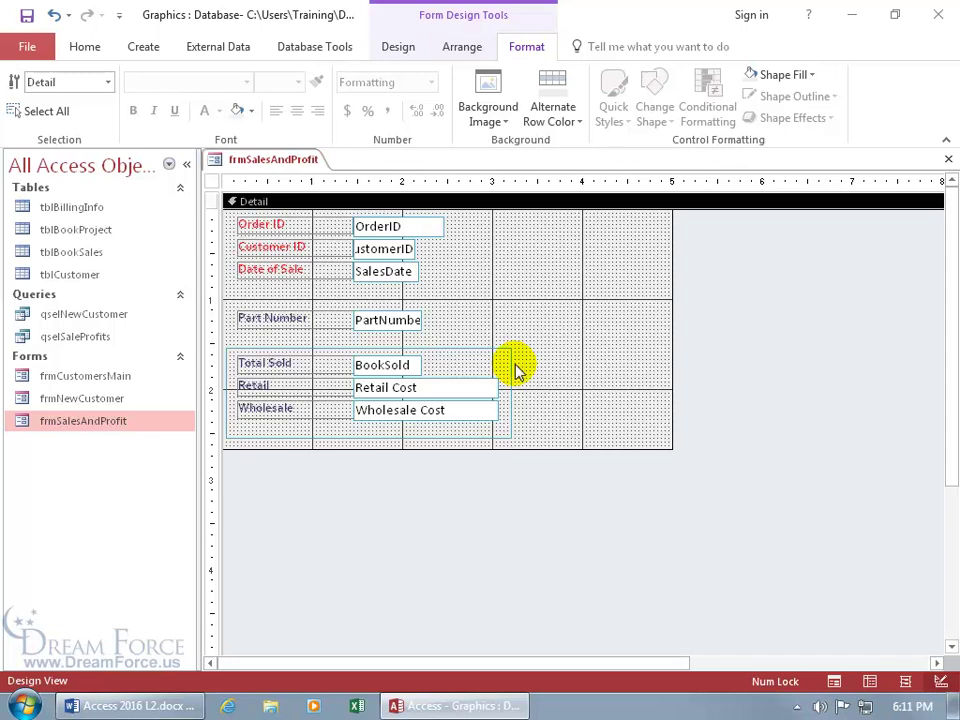
Open the Property Sheet and select the rectangle Box14 by name, then deselect it and reselect it by its border
left_click(405, 47)
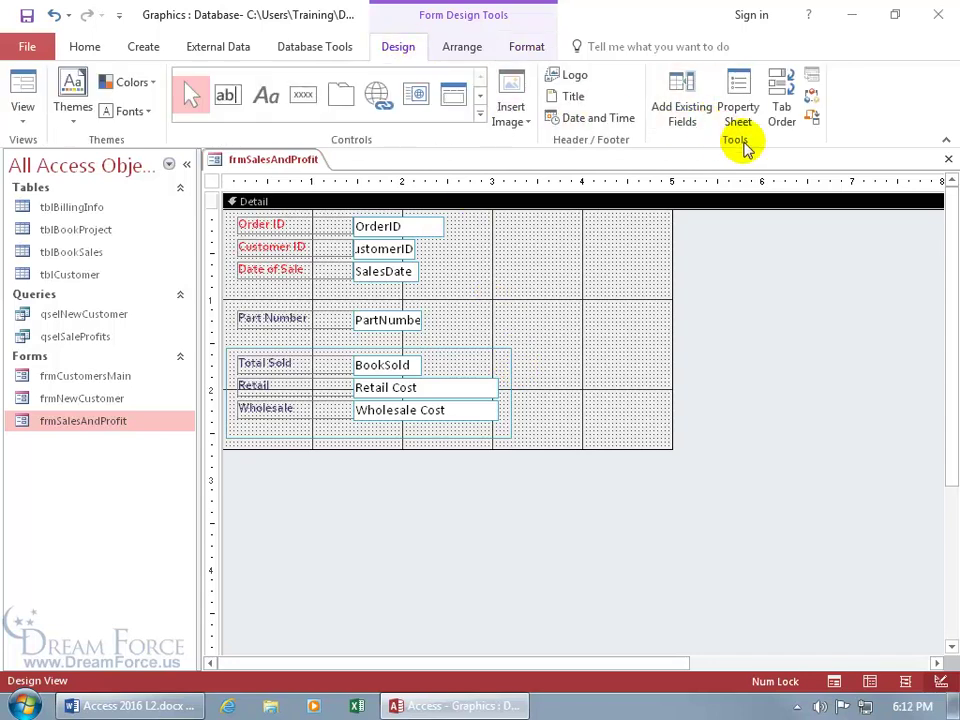
left_click(741, 98)
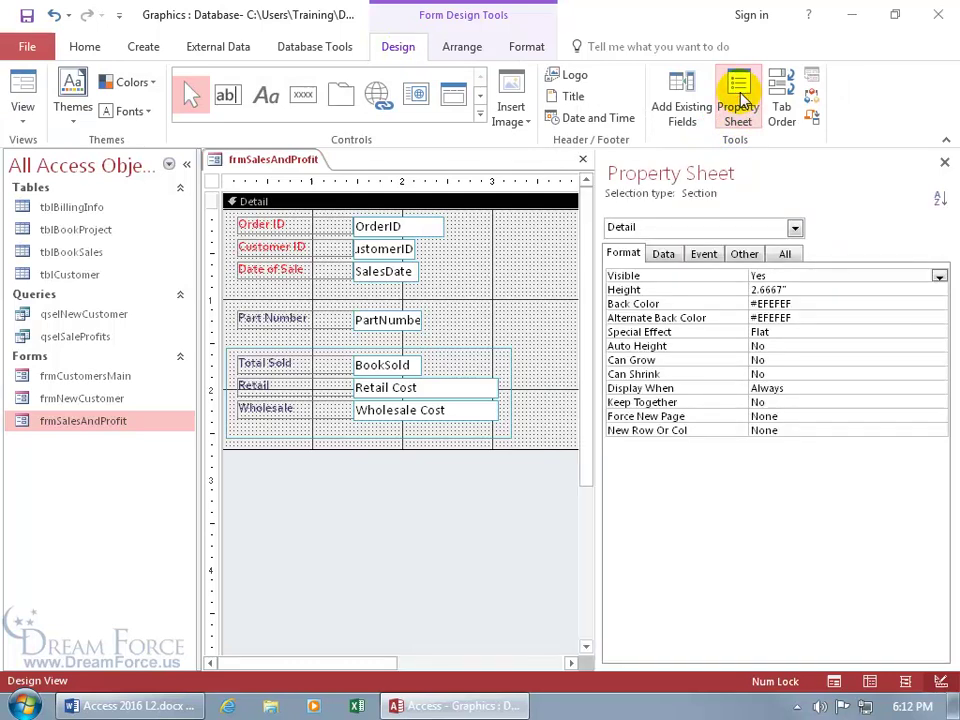
left_click(795, 230)
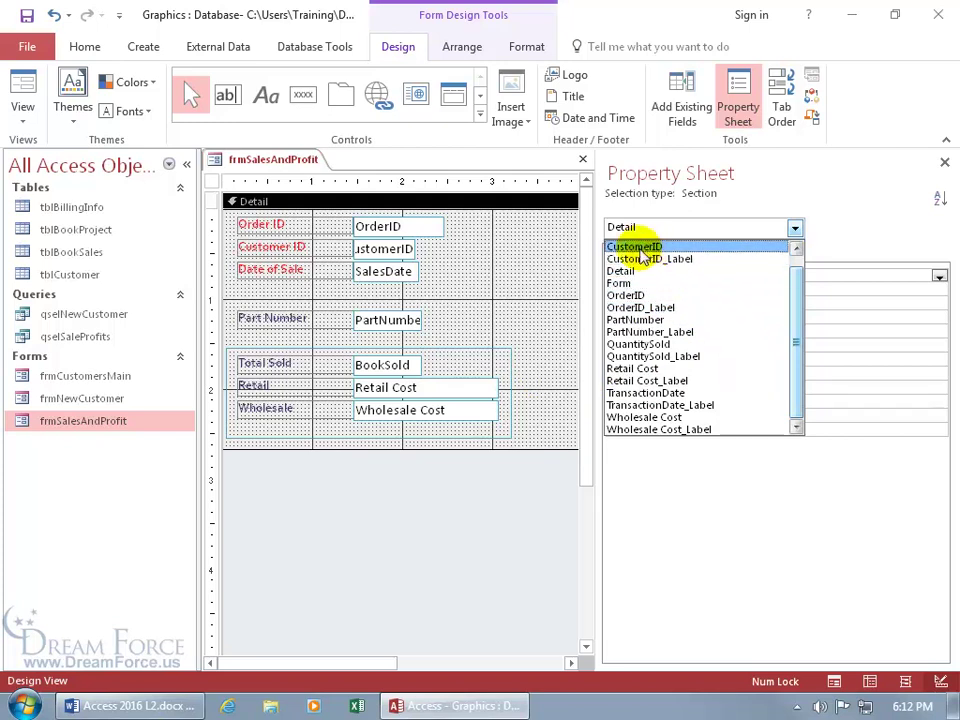
scroll(795, 275, "up", 1)
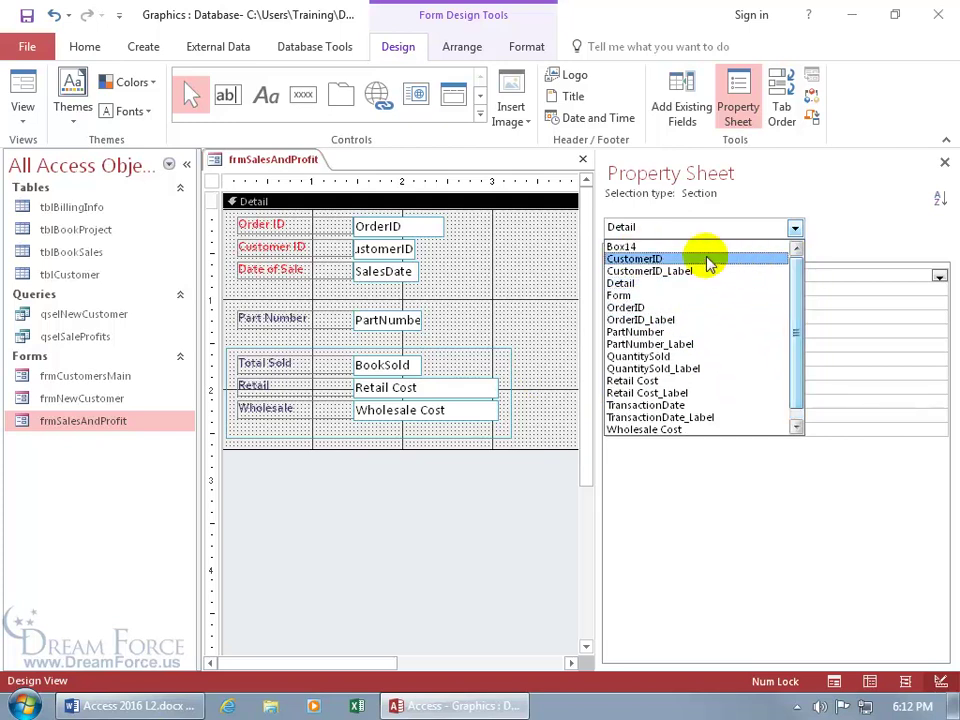
left_click(630, 253)
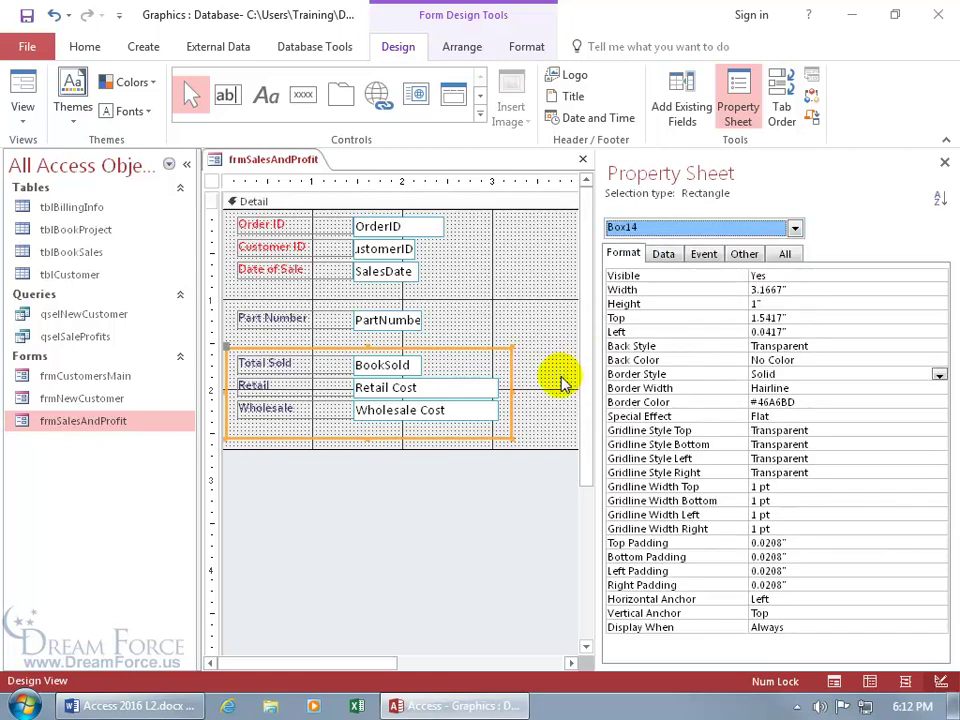
left_click(525, 385)
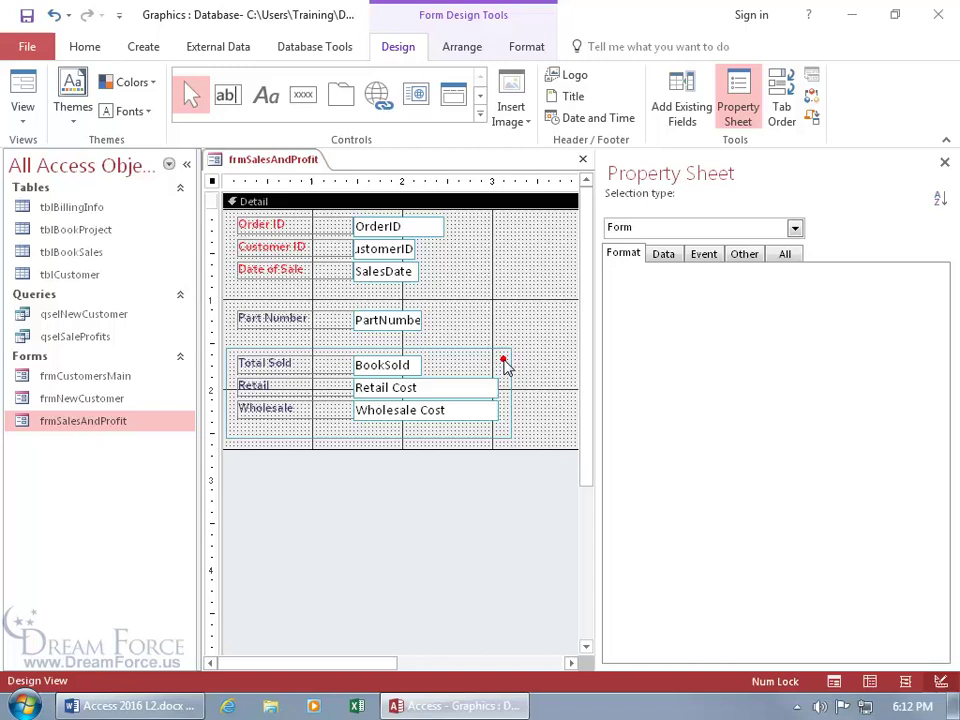
left_click(511, 362)
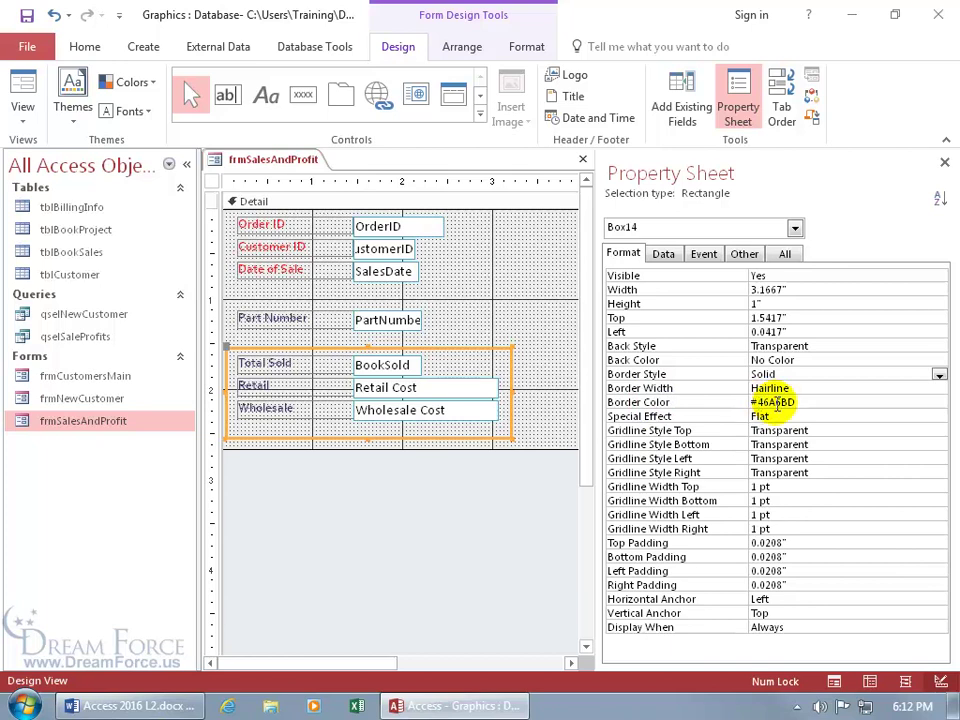
Look at the Border Color choices for the rectangle without picking one, and close the Property Sheet
left_click(817, 398)
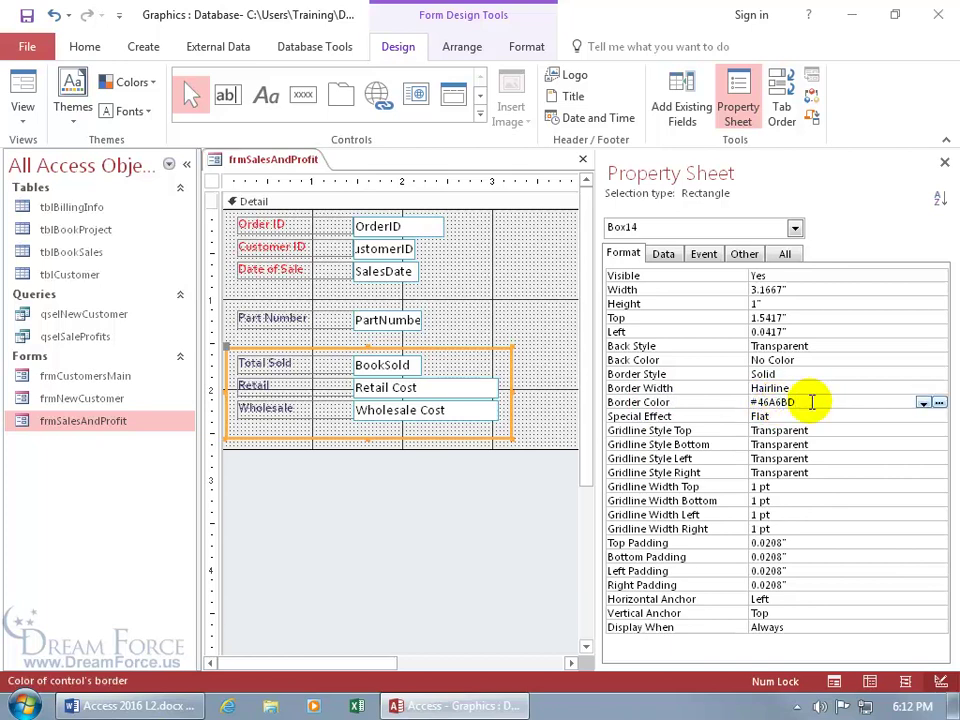
left_click(938, 402)
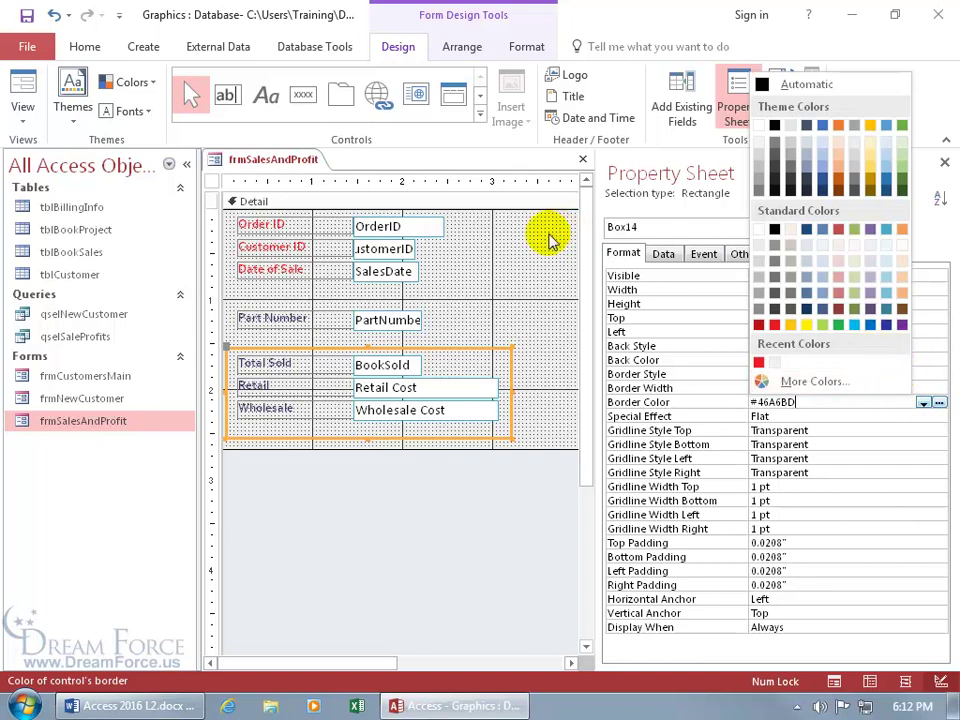
left_click(508, 268)
left_click(944, 161)
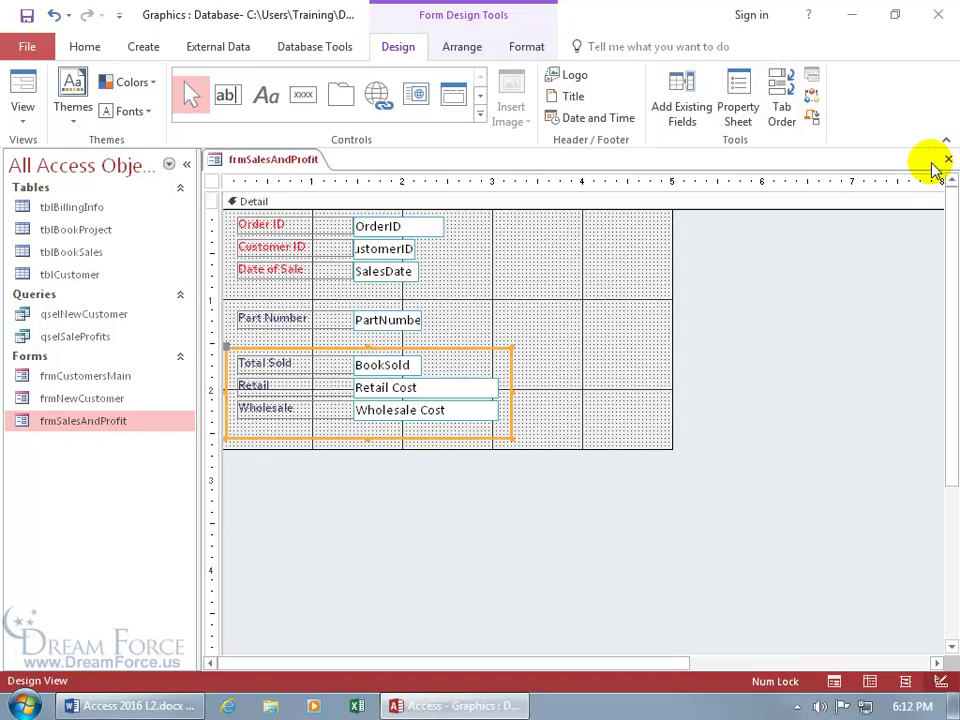
Color the rectangle's outline red and give it the third-thickest of the available line thicknesses
left_click(528, 47)
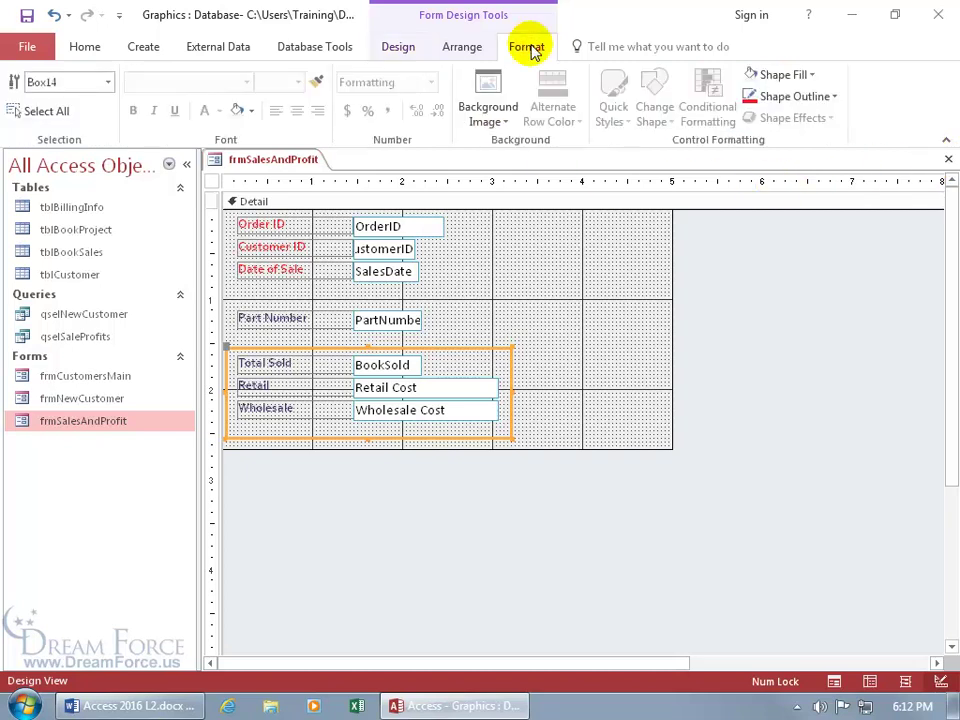
left_click(833, 97)
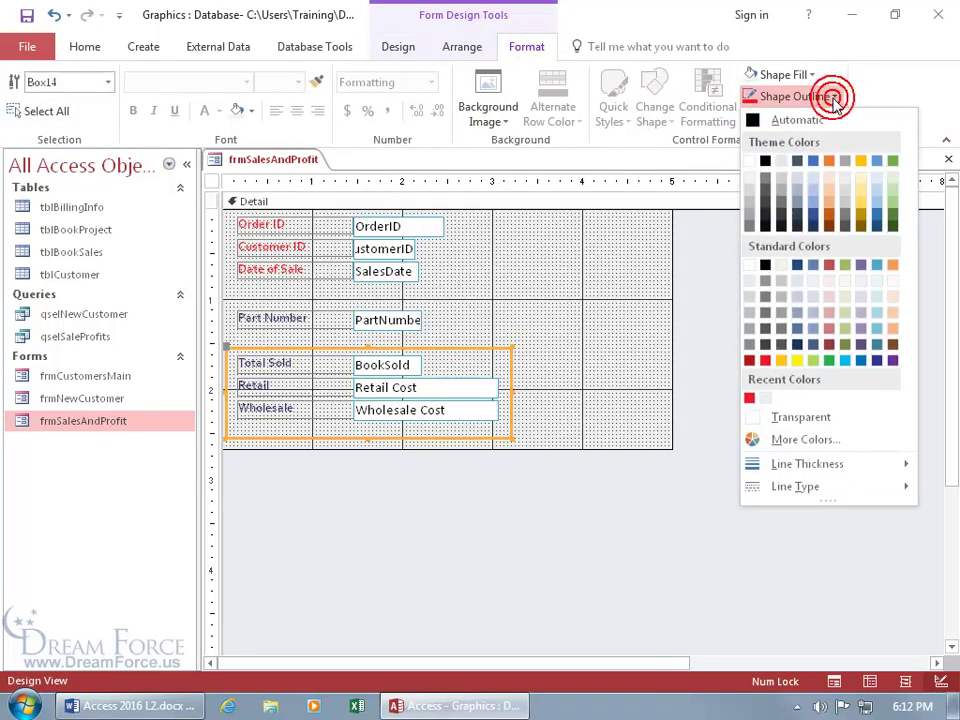
left_click(749, 398)
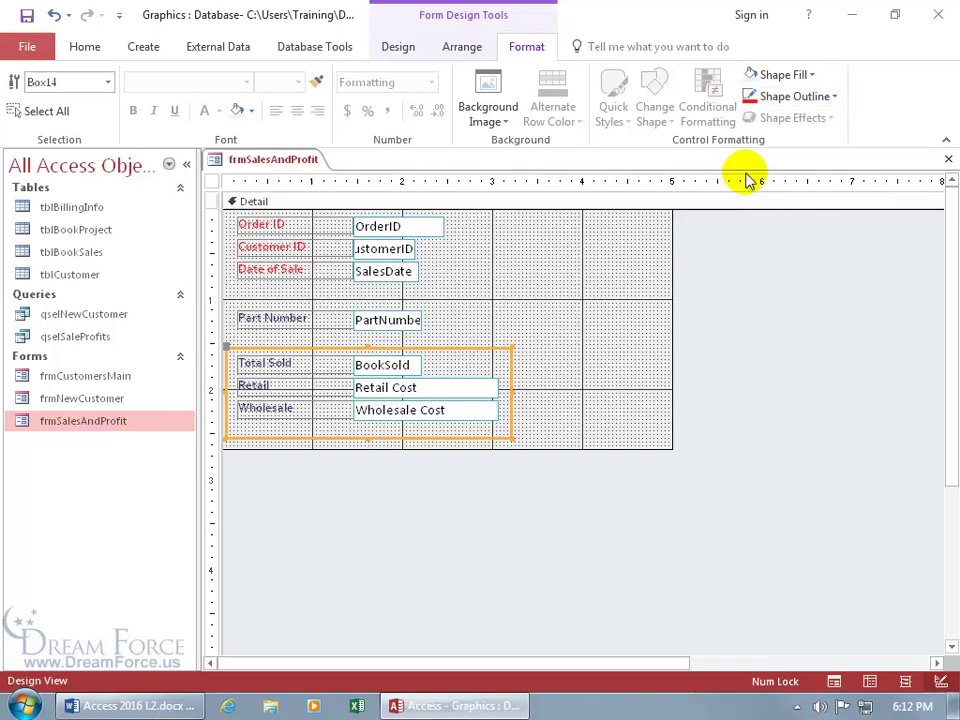
left_click(830, 96)
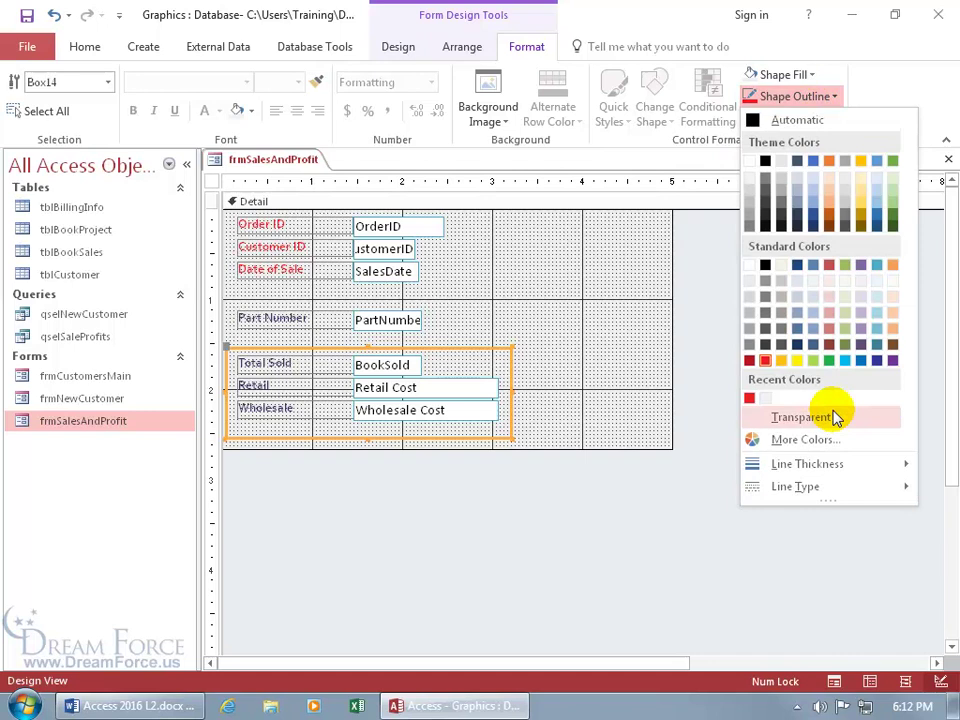
mouse_move(834, 467)
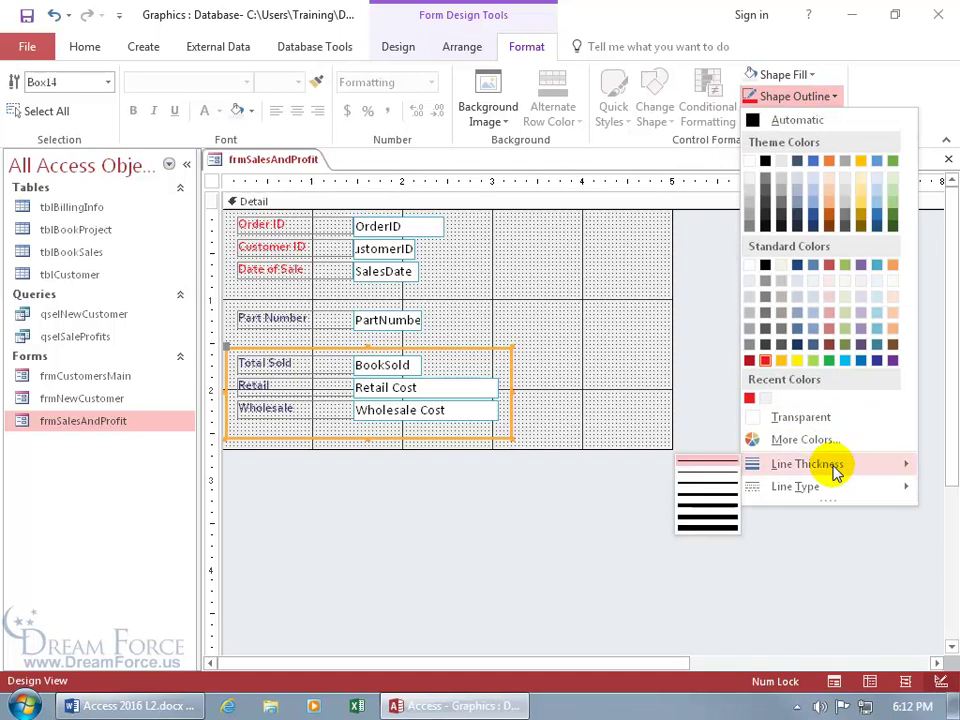
left_click(729, 505)
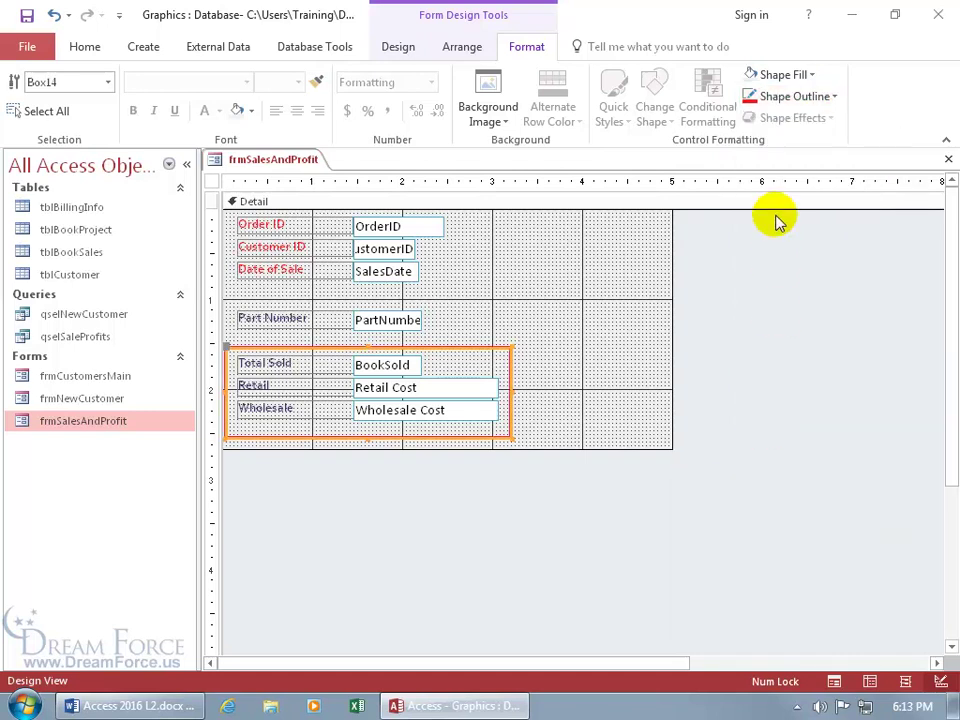
Review the line types available for the rectangle's outline, and deselect the rectangle to examine its border
left_click(810, 99)
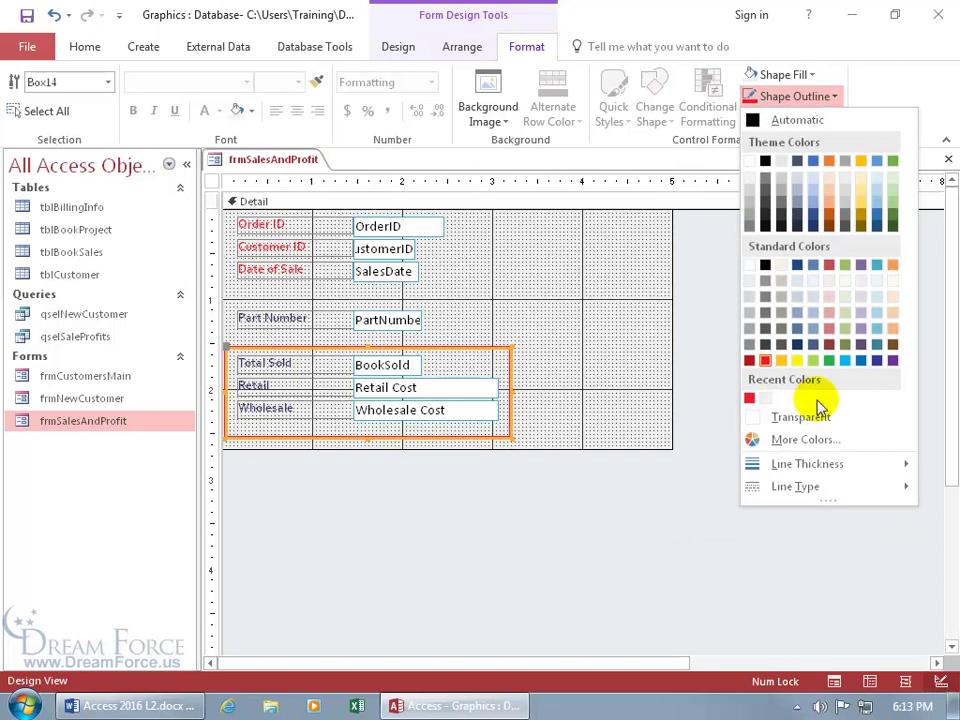
mouse_move(825, 488)
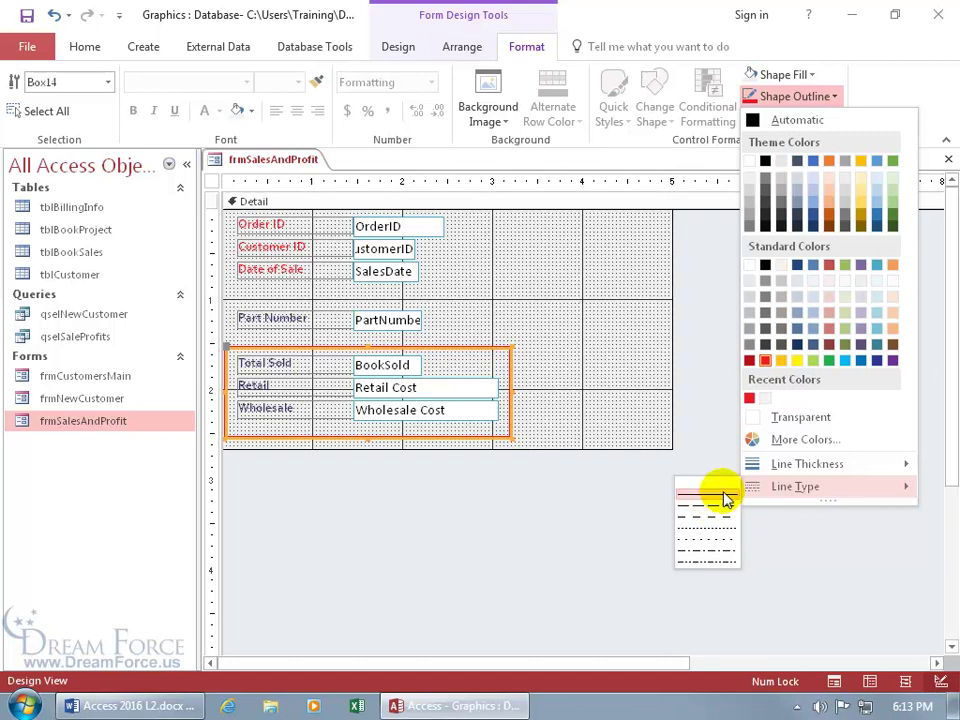
left_click(579, 364)
left_click(570, 366)
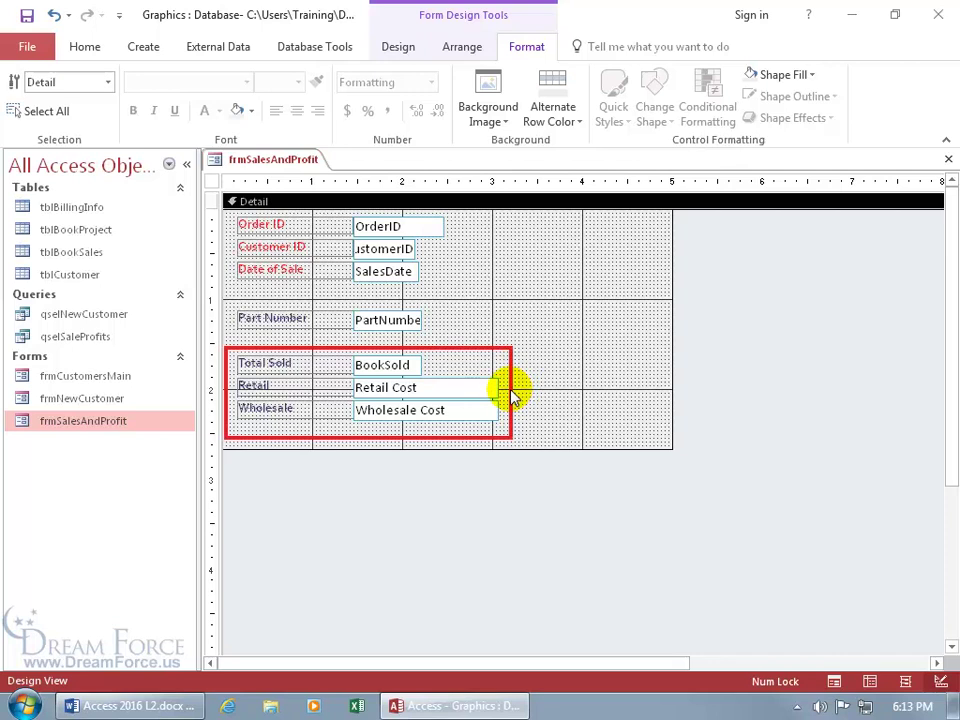
Apply the shadowed special effect to the red rectangle around the sales figures, and deselect it
left_click(510, 391)
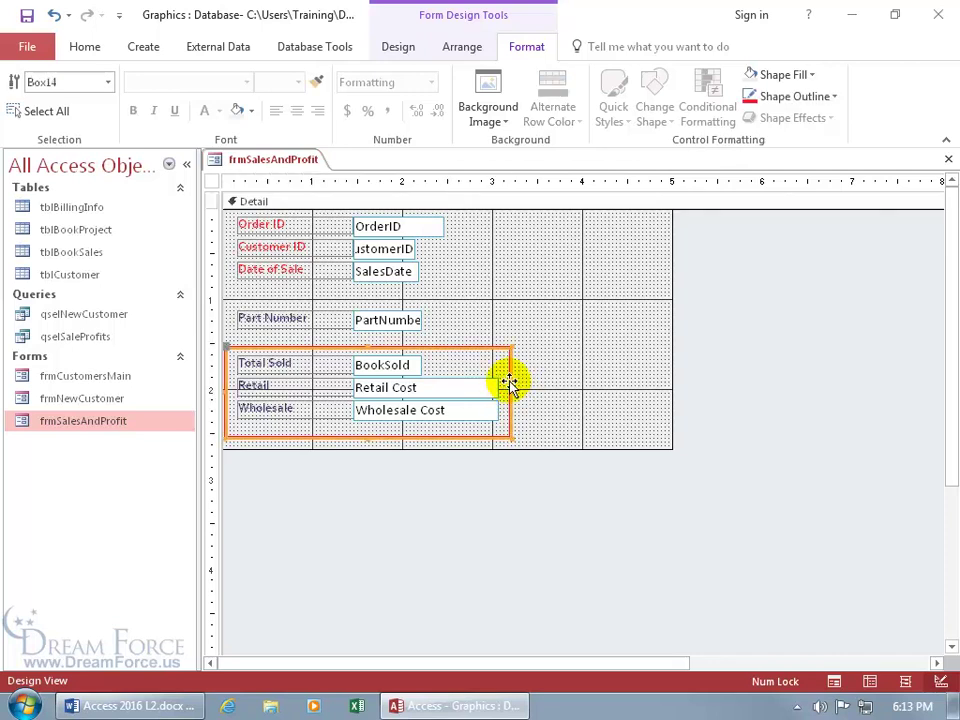
right_click(510, 386)
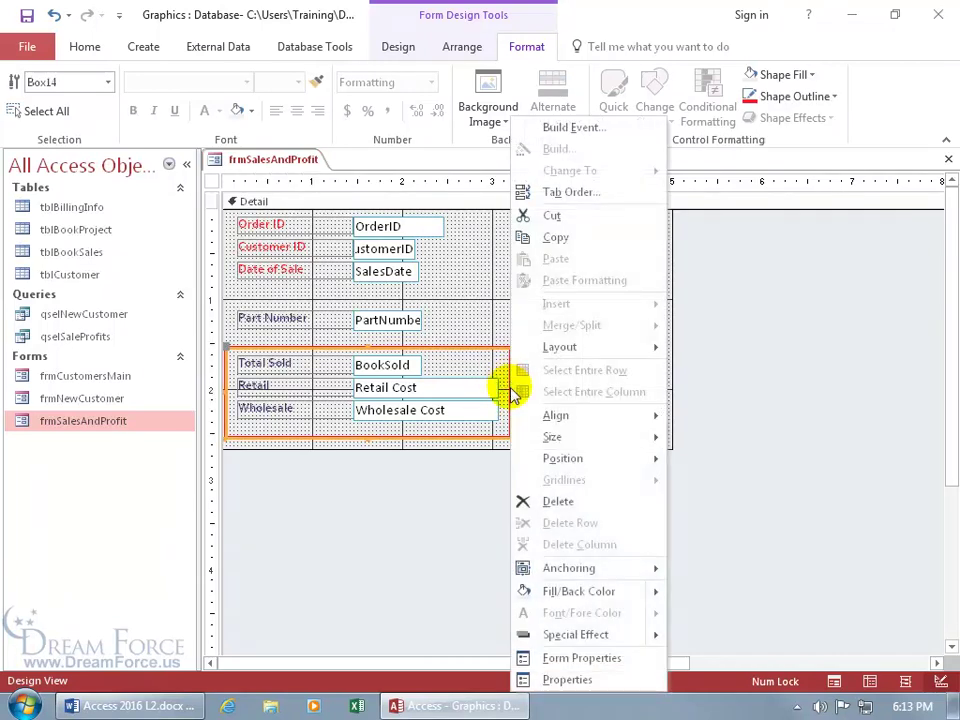
mouse_move(549, 638)
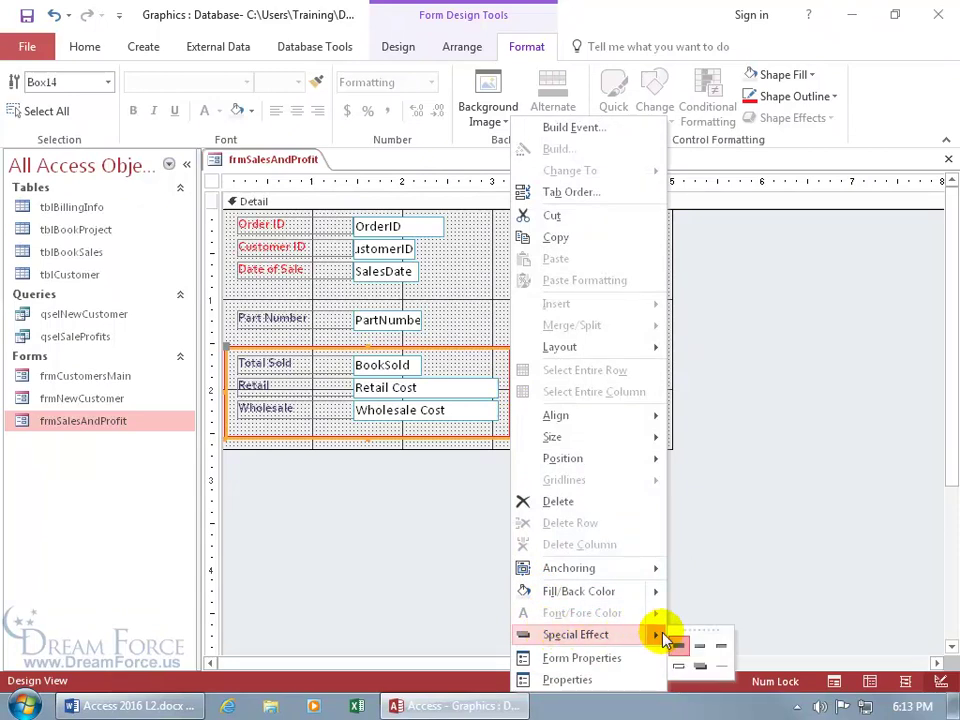
left_click(702, 667)
left_click(609, 404)
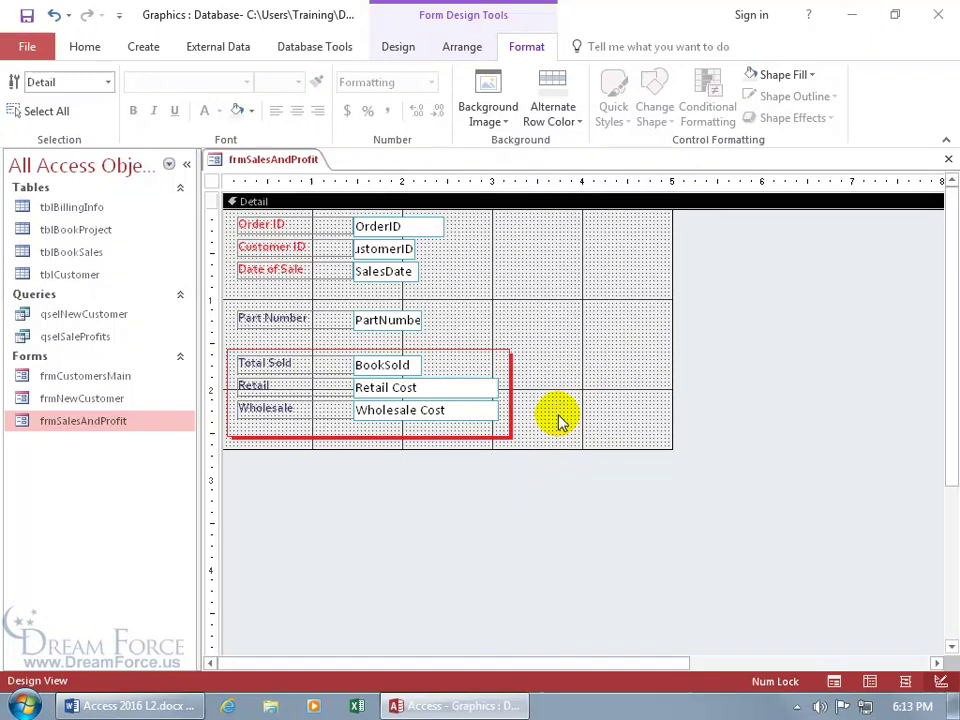
Check the shadowed rectangle on frmSalesAndProfit in Form View, and return to Design View
right_click(279, 168)
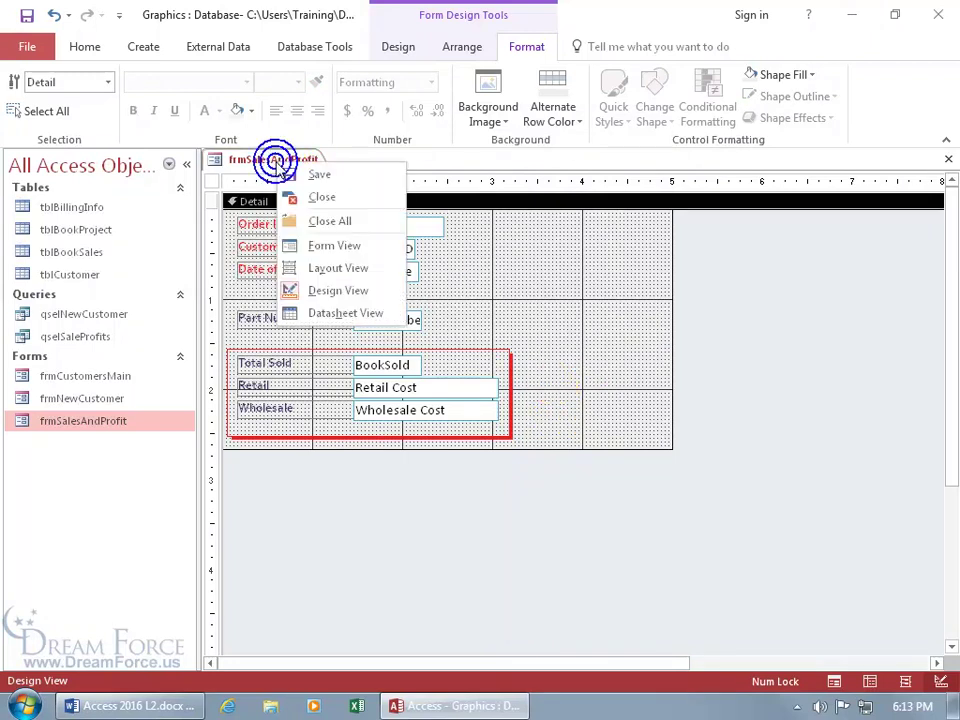
left_click(334, 250)
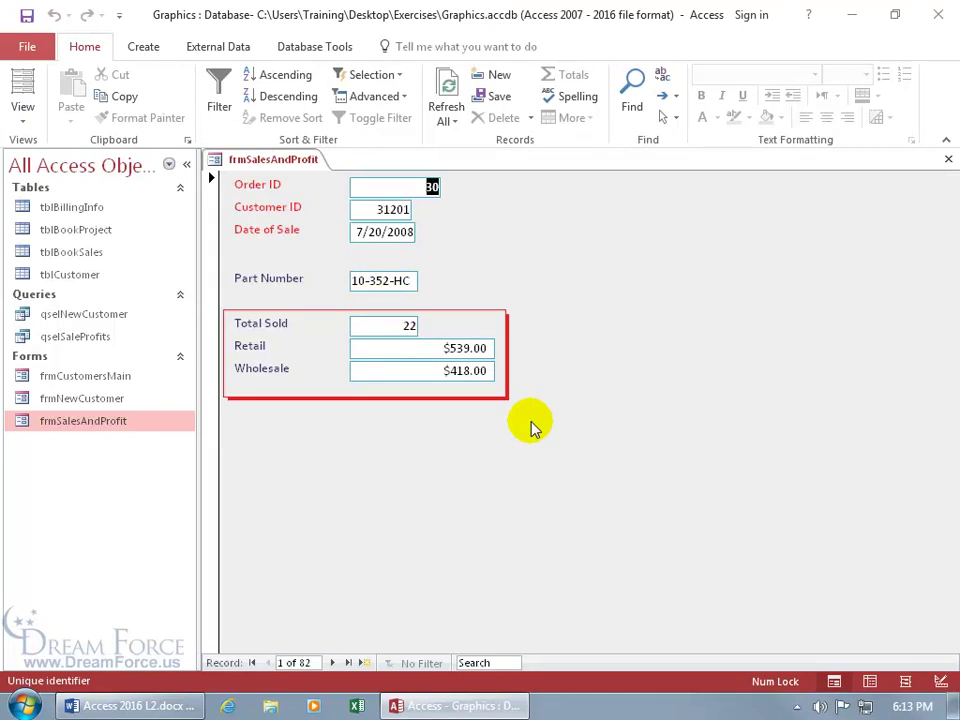
right_click(566, 401)
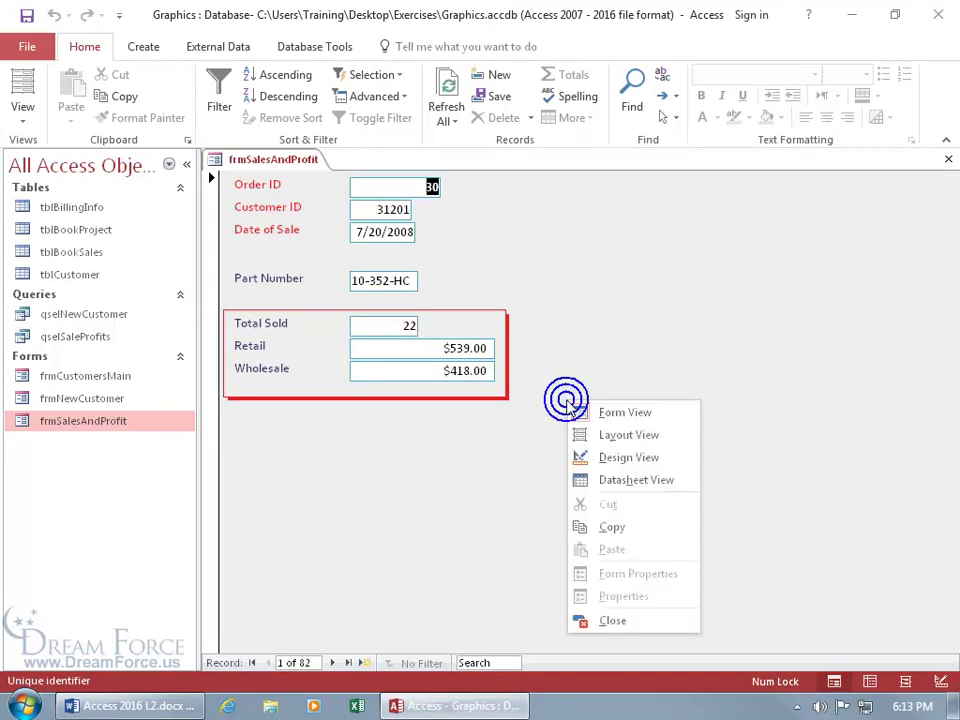
left_click(606, 457)
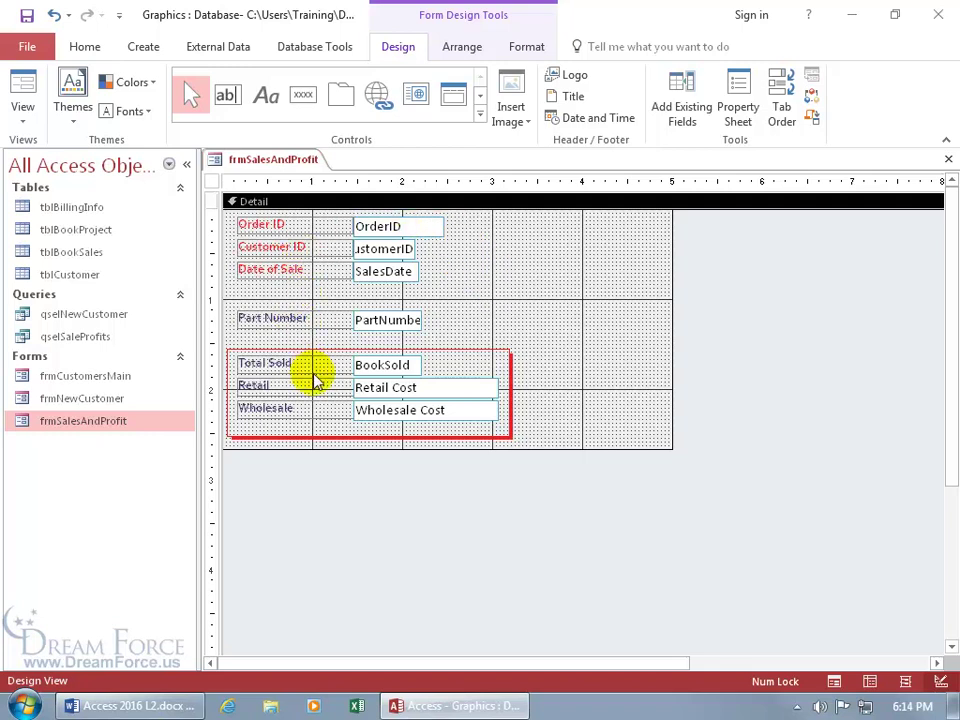
Add a Form Header and Footer to frmSalesAndProfit and enlarge the header section to about 0.75 inch high
right_click(350, 203)
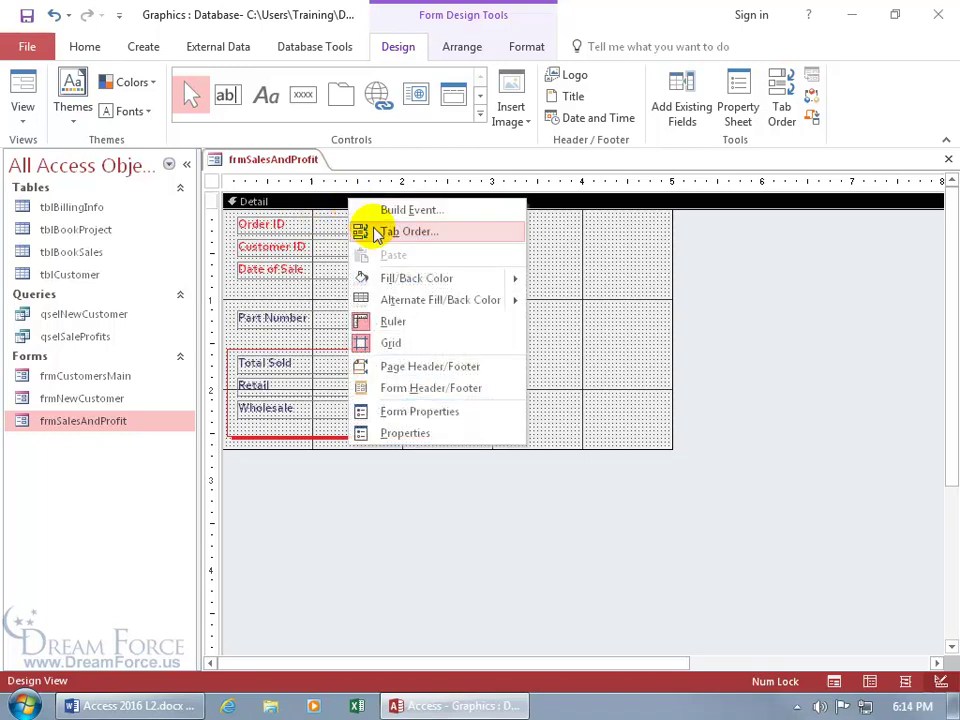
left_click(435, 396)
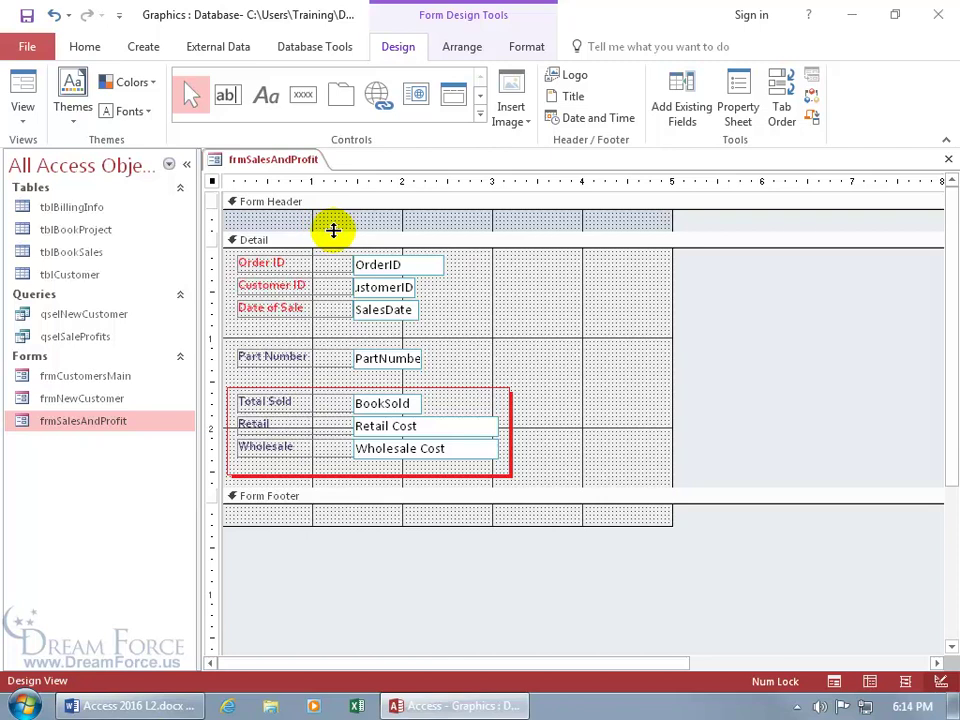
left_click_drag(333, 231, 336, 278)
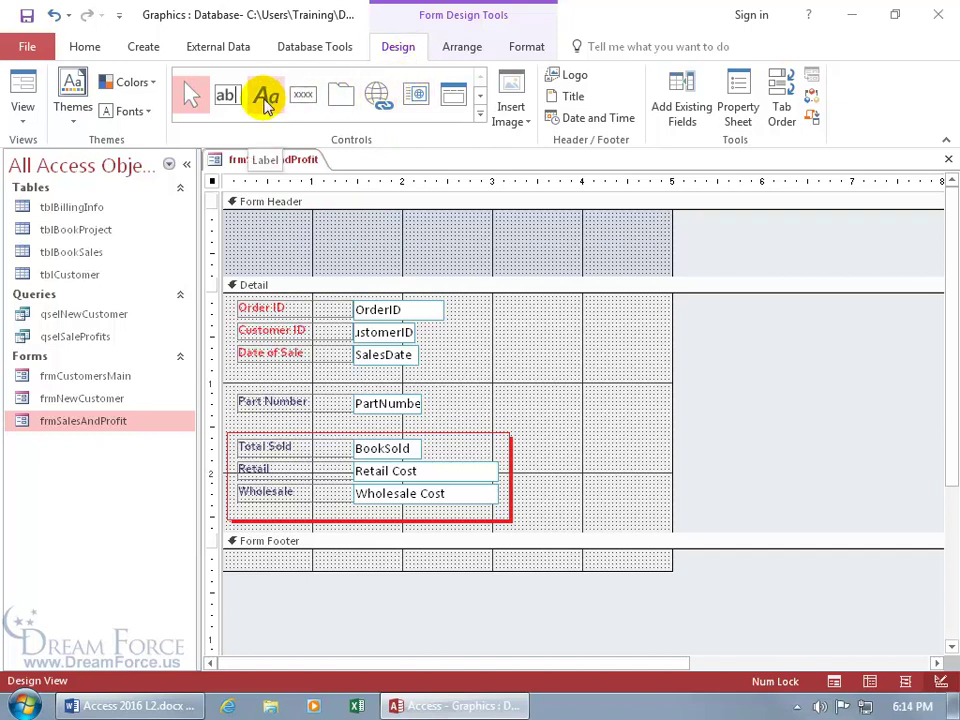
left_click(264, 98)
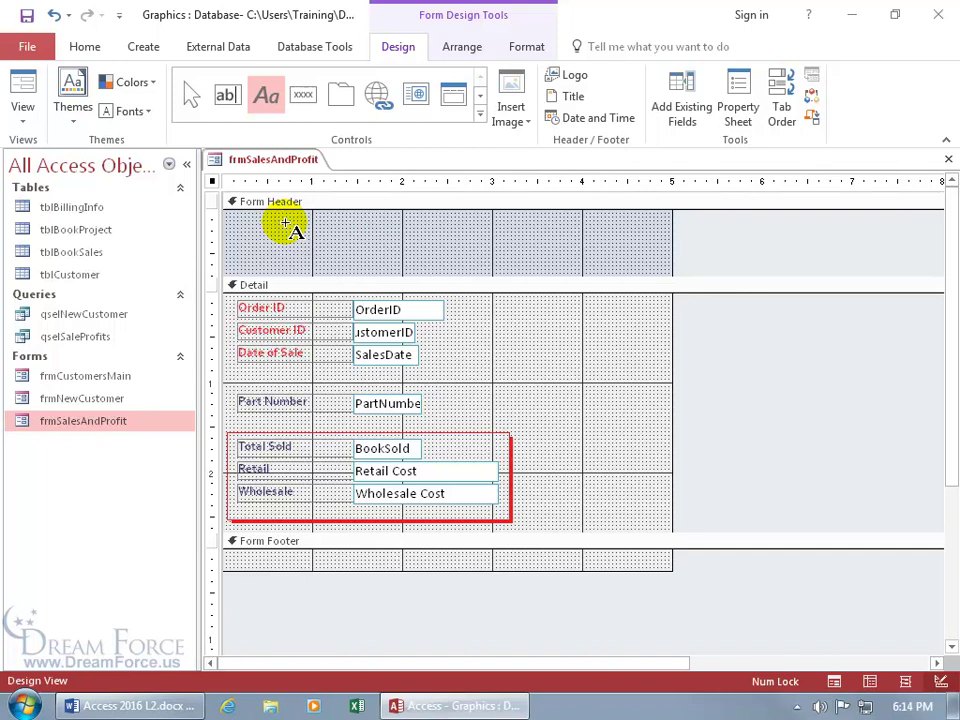
left_click(286, 226)
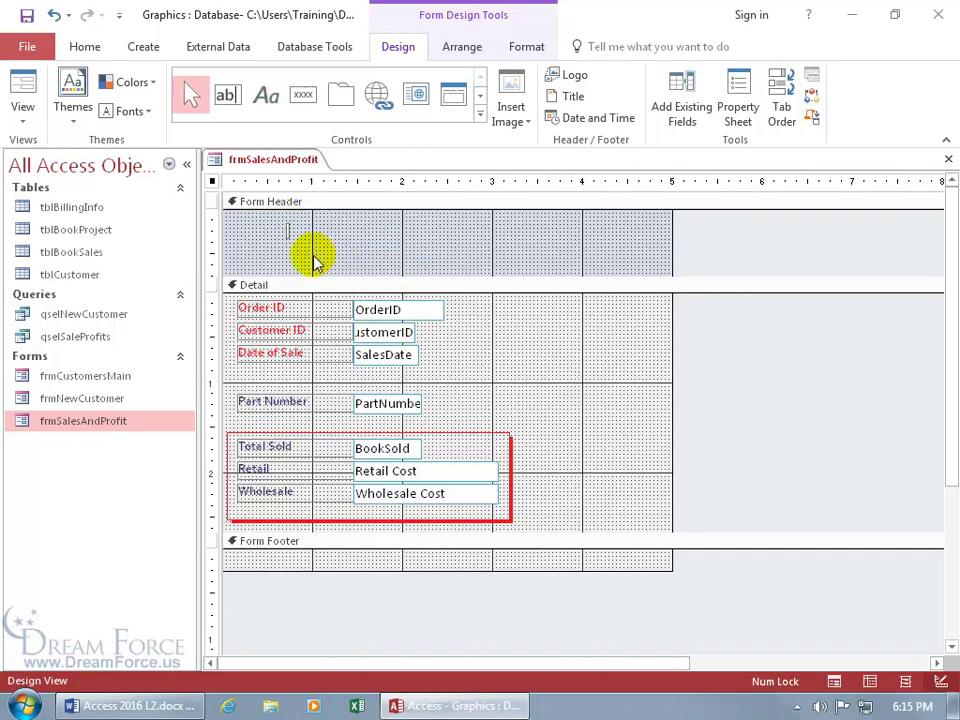
type("start typing")
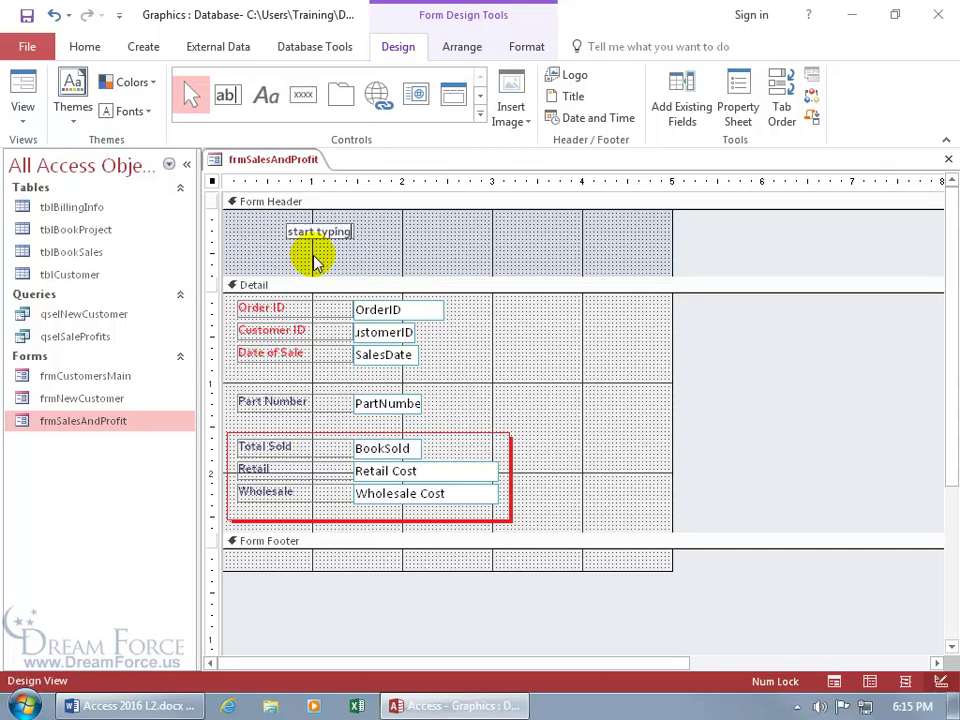
key("Escape")
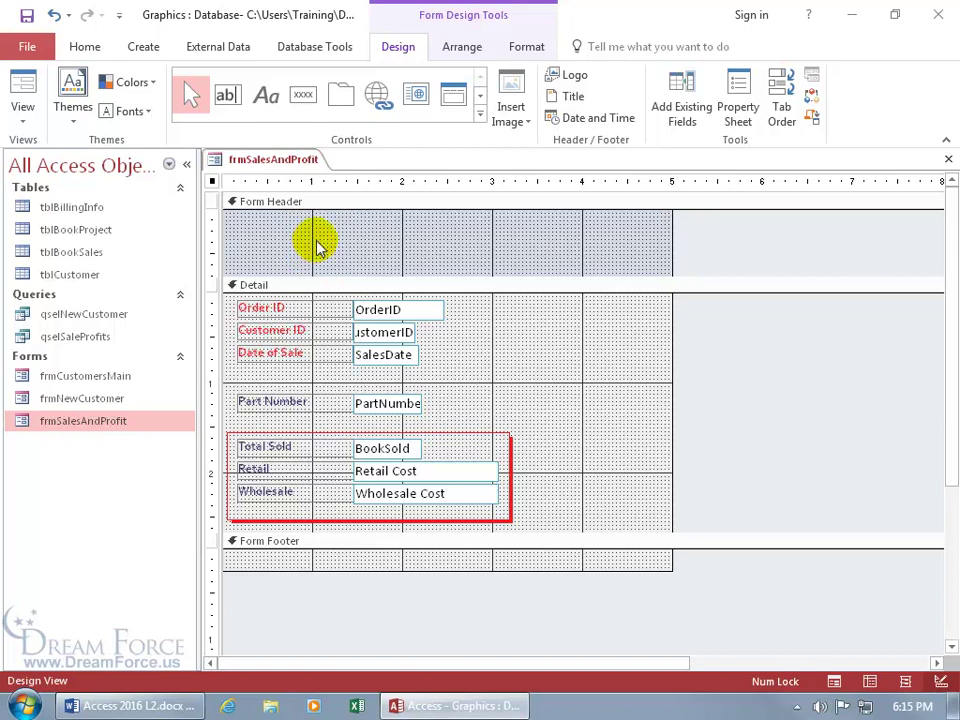
Draw a label about 2.4 inches wide and 0.5 inch high in the Form Header, with the text "Book Source Sales"
left_click(266, 97)
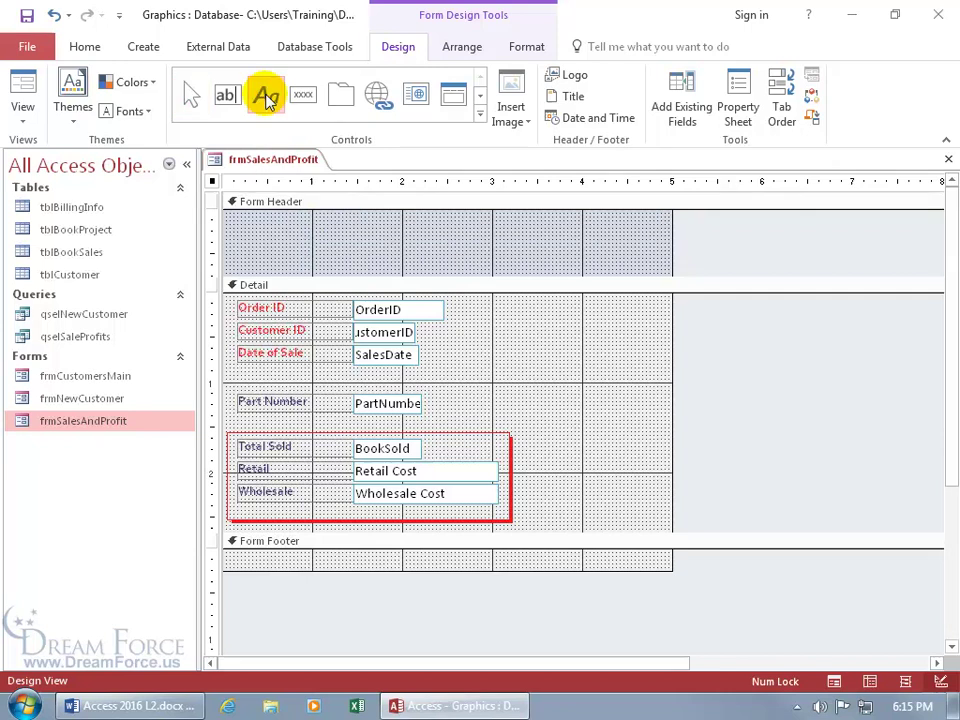
left_click_drag(268, 217, 480, 260)
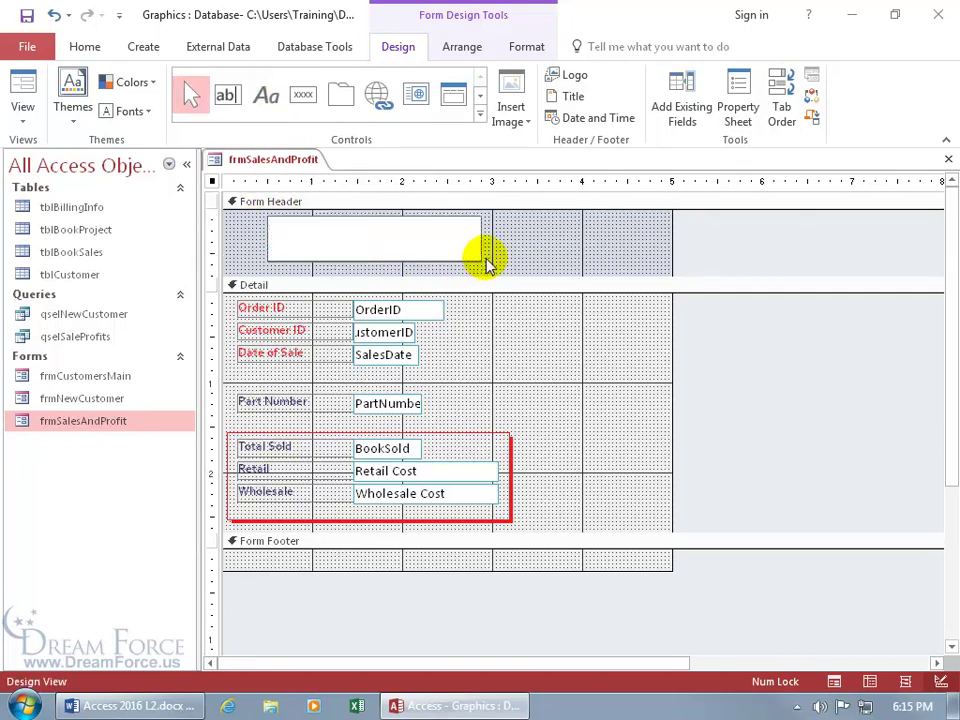
type("Book Source Sales")
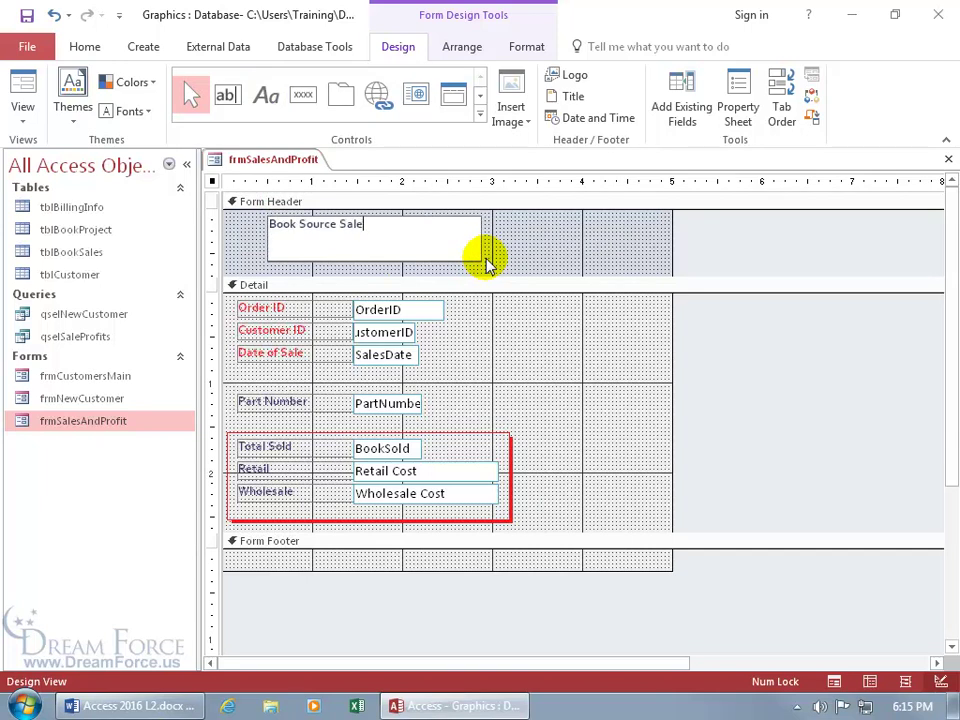
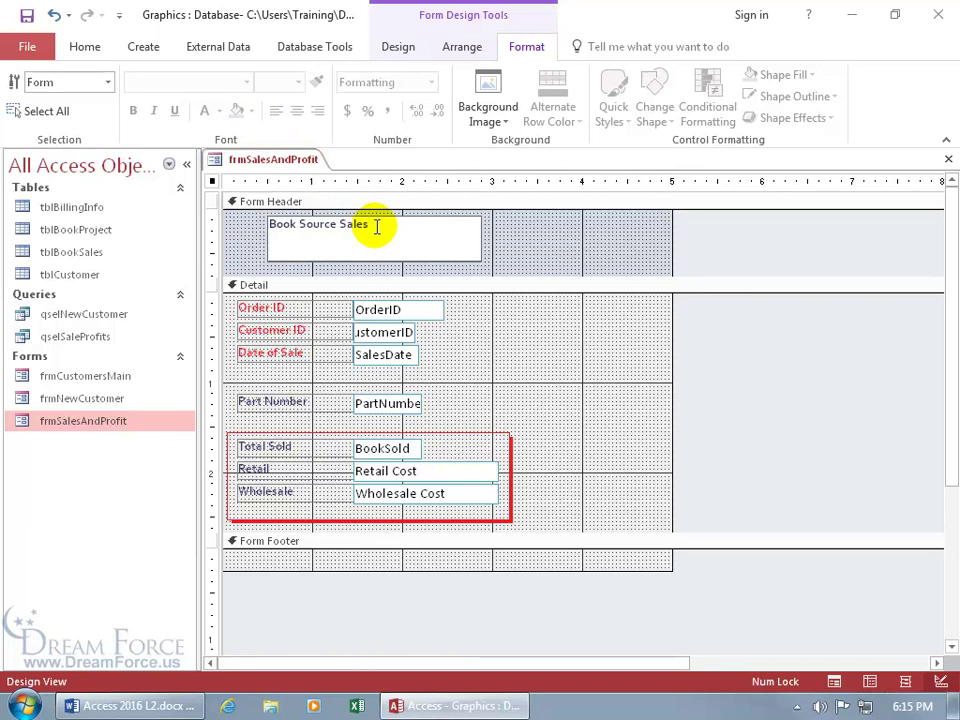
Select the "Book Source Sales" label as a whole and set its font to Monotype Corsiva
left_click(495, 231)
left_click(481, 234)
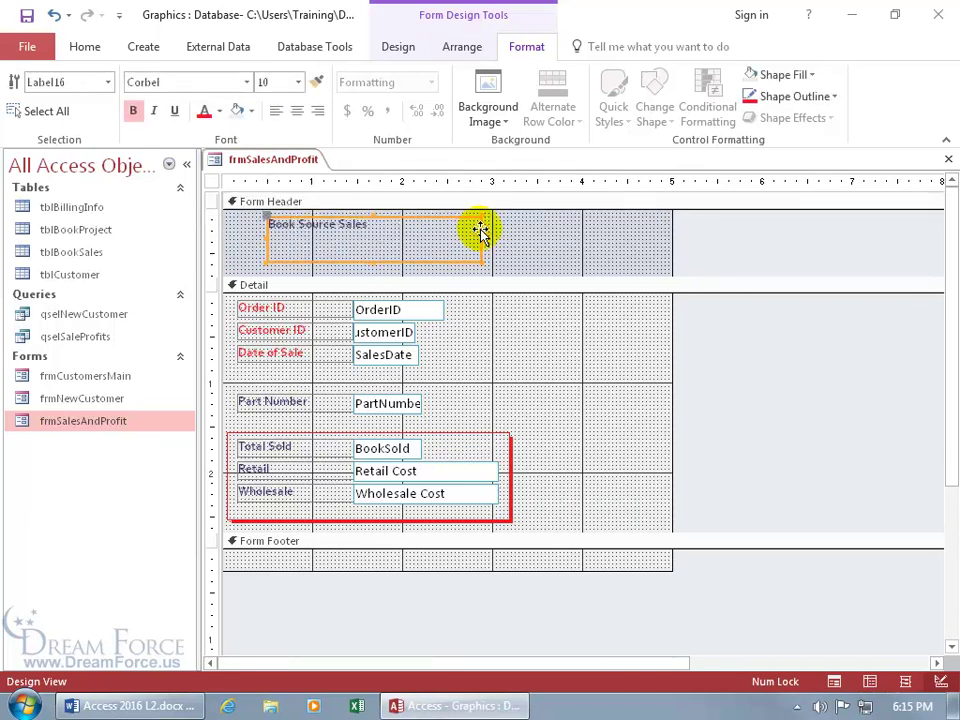
left_click(386, 230)
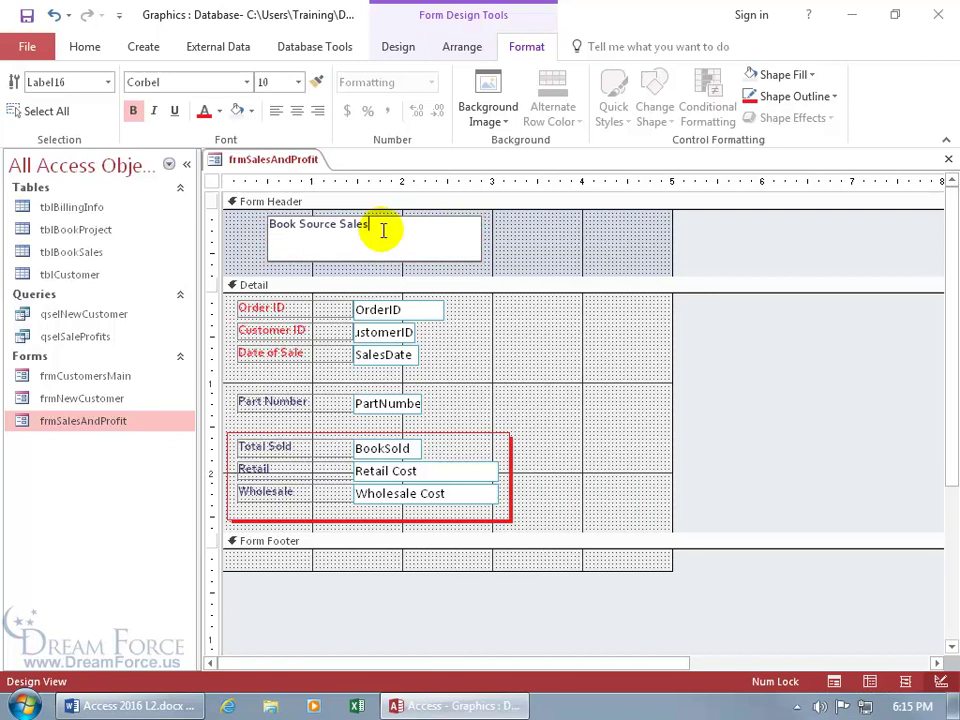
left_click(481, 232)
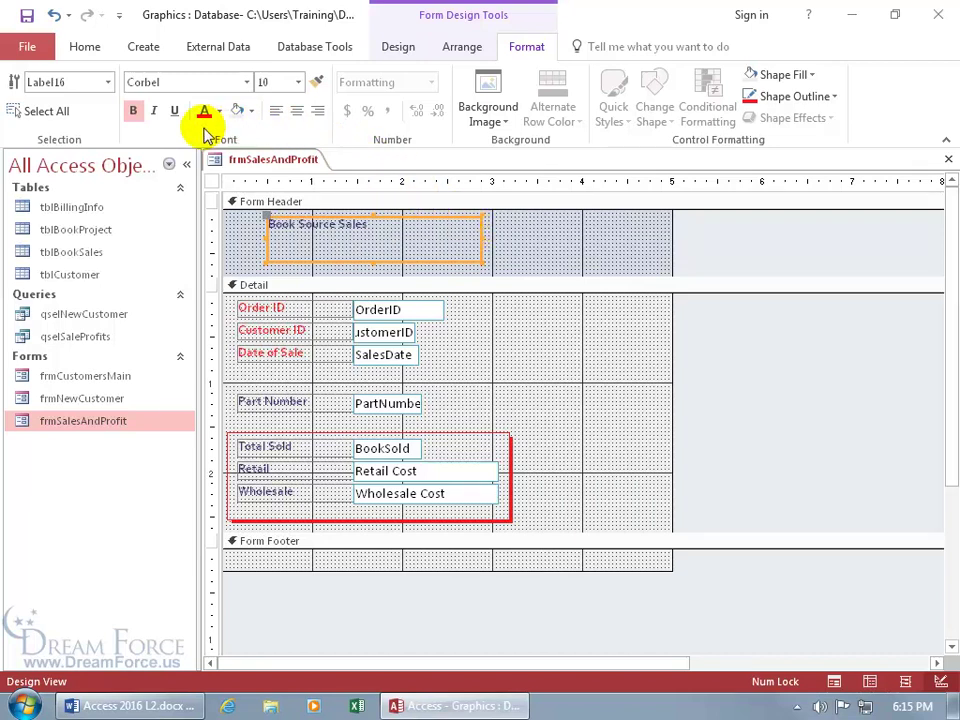
left_click(247, 83)
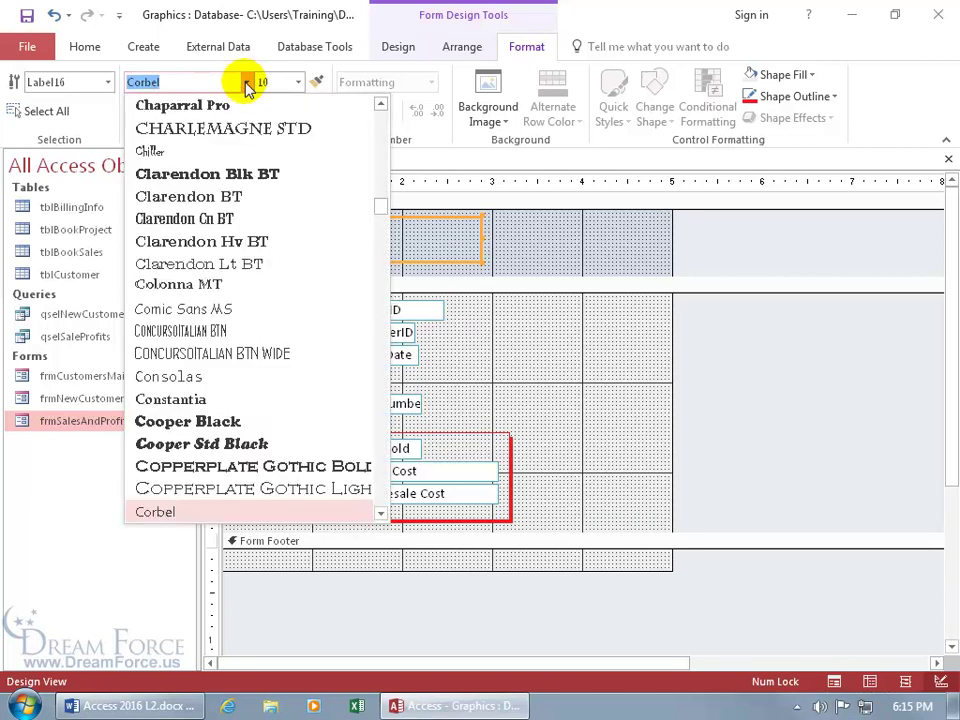
type("Monotype")
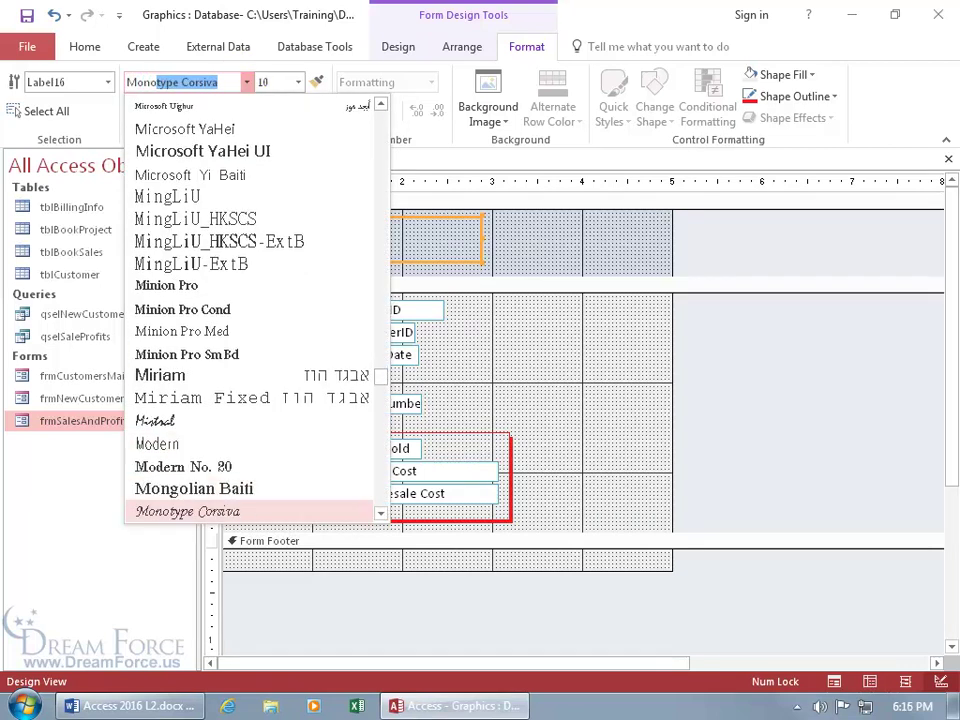
key("Return")
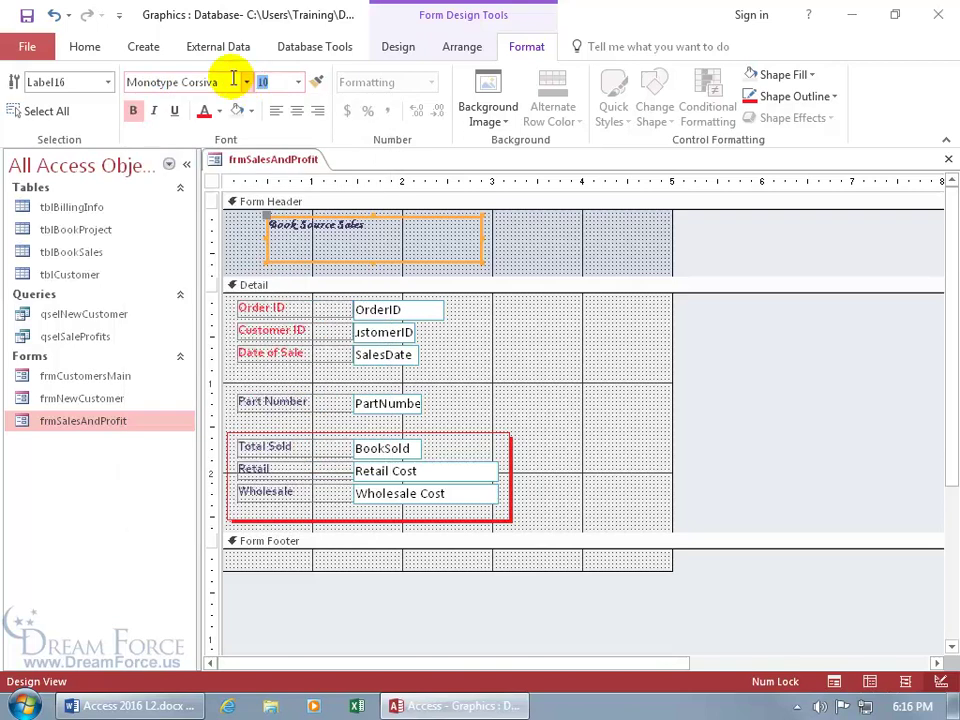
Set the "Book Source Sales" label's font size to 24
left_click(286, 84)
left_click(298, 82)
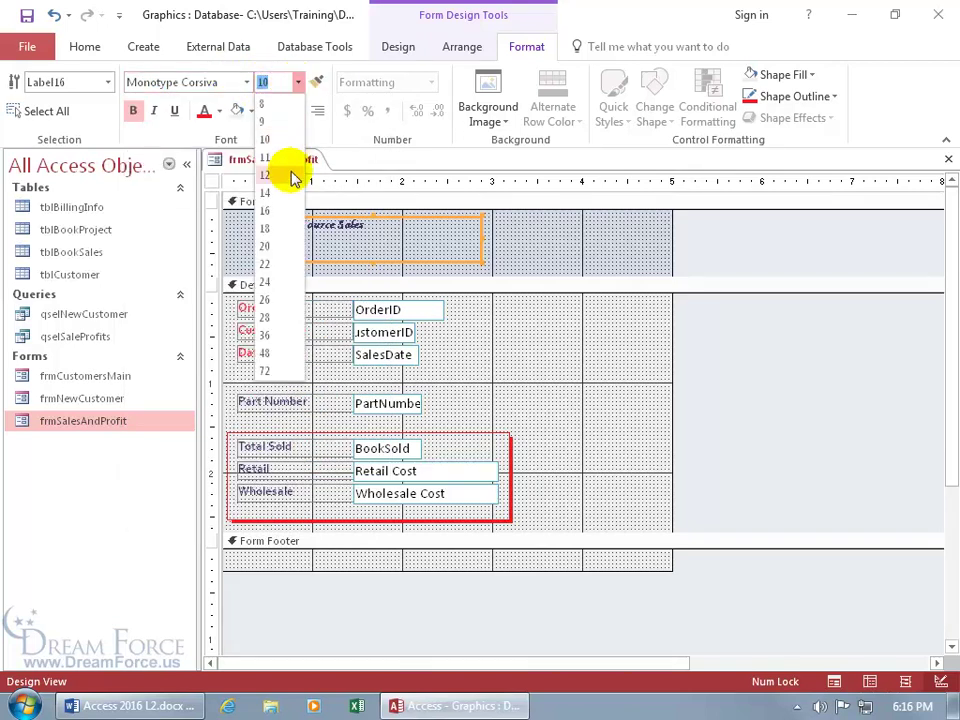
left_click(280, 213)
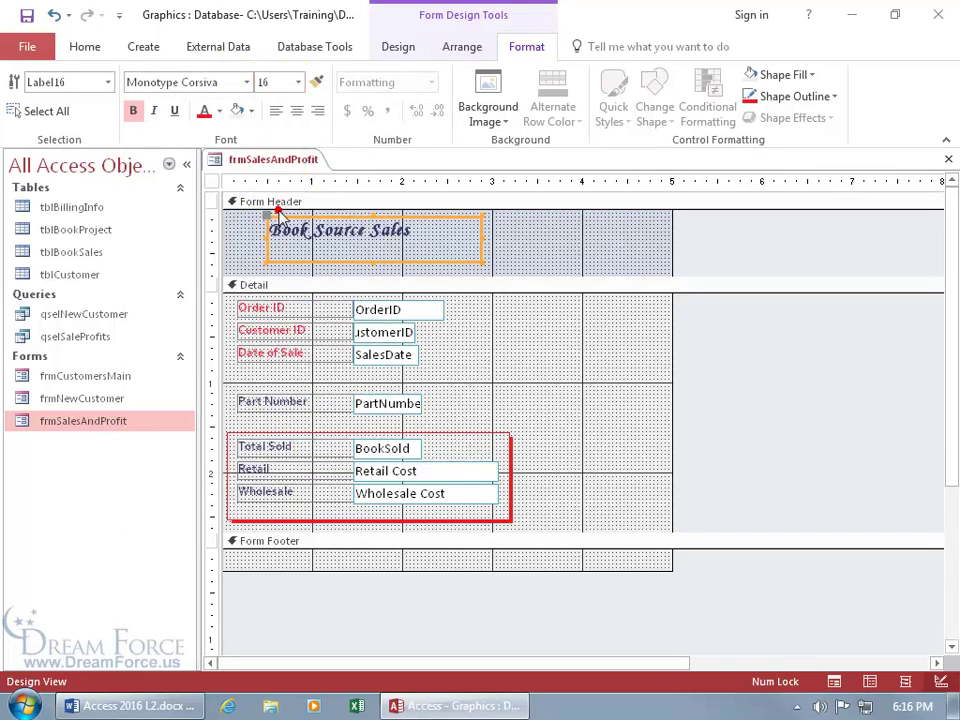
left_click(298, 82)
left_click(268, 281)
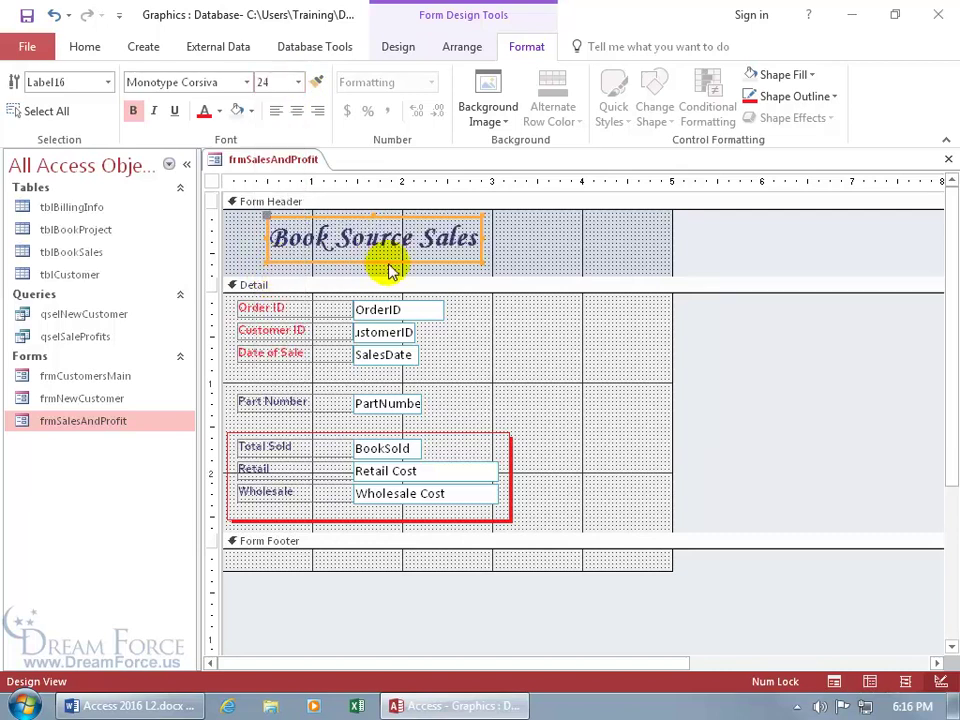
Color the "Book Source Sales" text green and adjust the label's size to fit the text
left_click(220, 112)
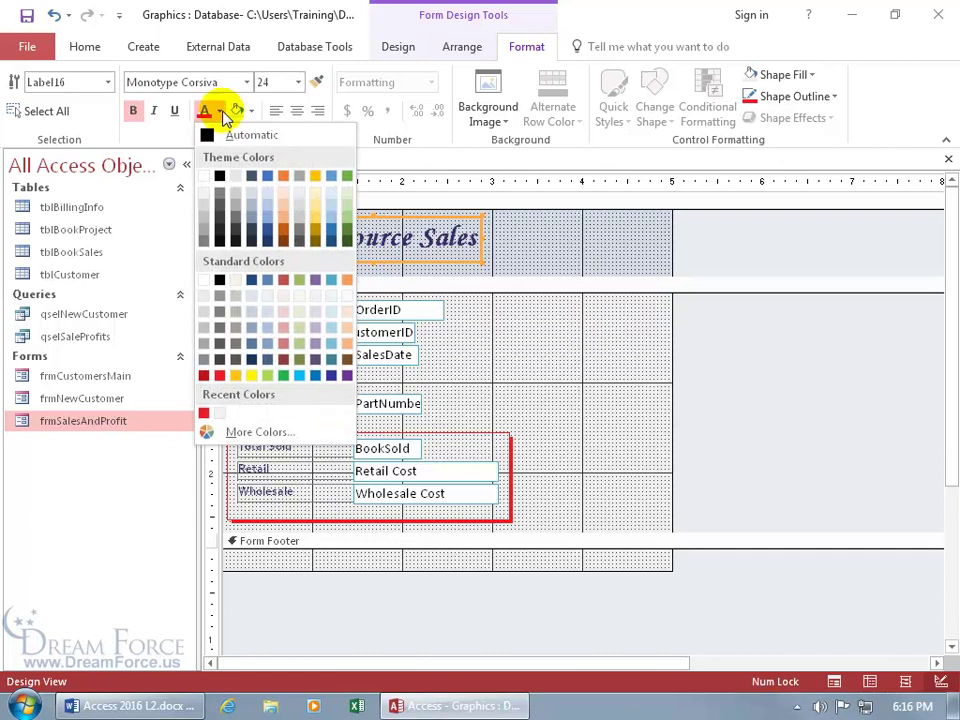
left_click(283, 376)
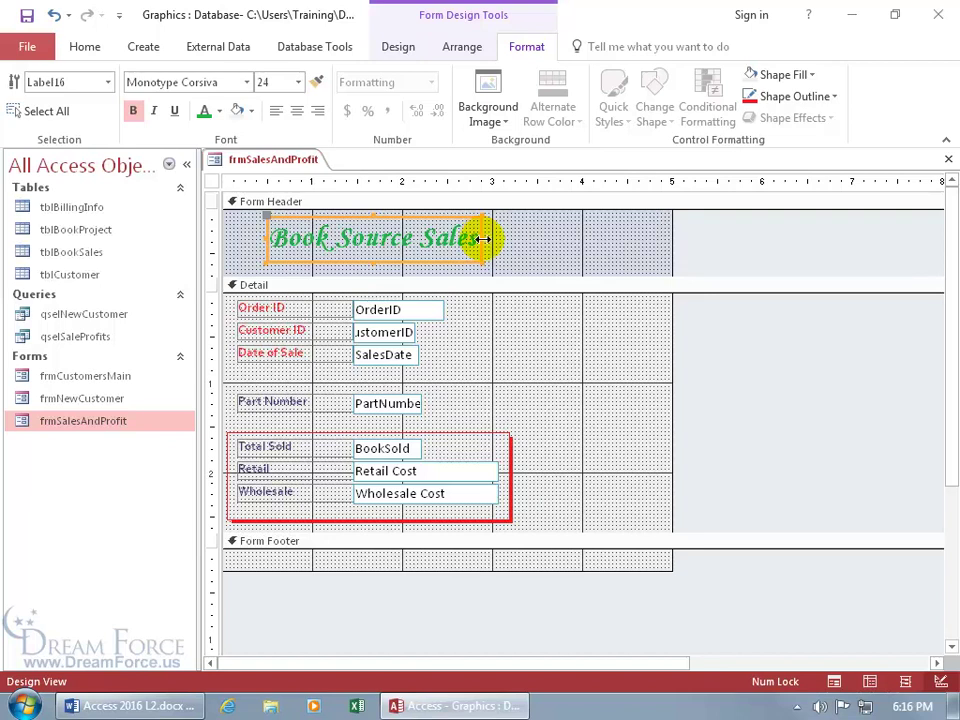
mouse_move(483, 238)
left_mouse_down()
mouse_move(454, 240)
mouse_move(494, 238)
left_mouse_up()
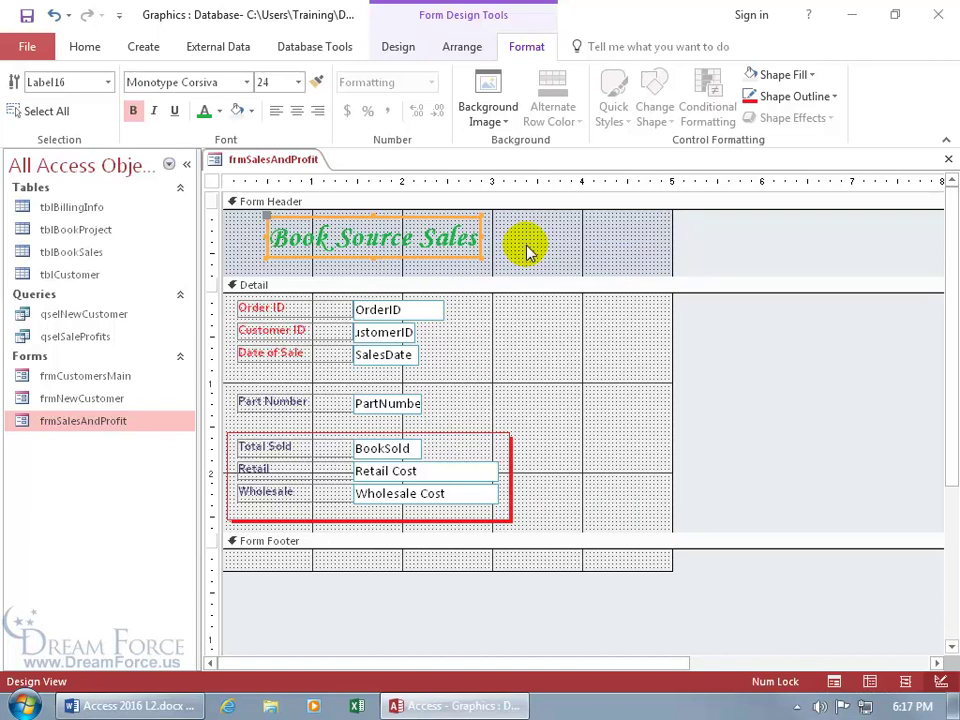
Insert the Books.png image from the Desktop's Exercises folder into the Form Header beside the title label, listing all file types to find it
left_click(396, 48)
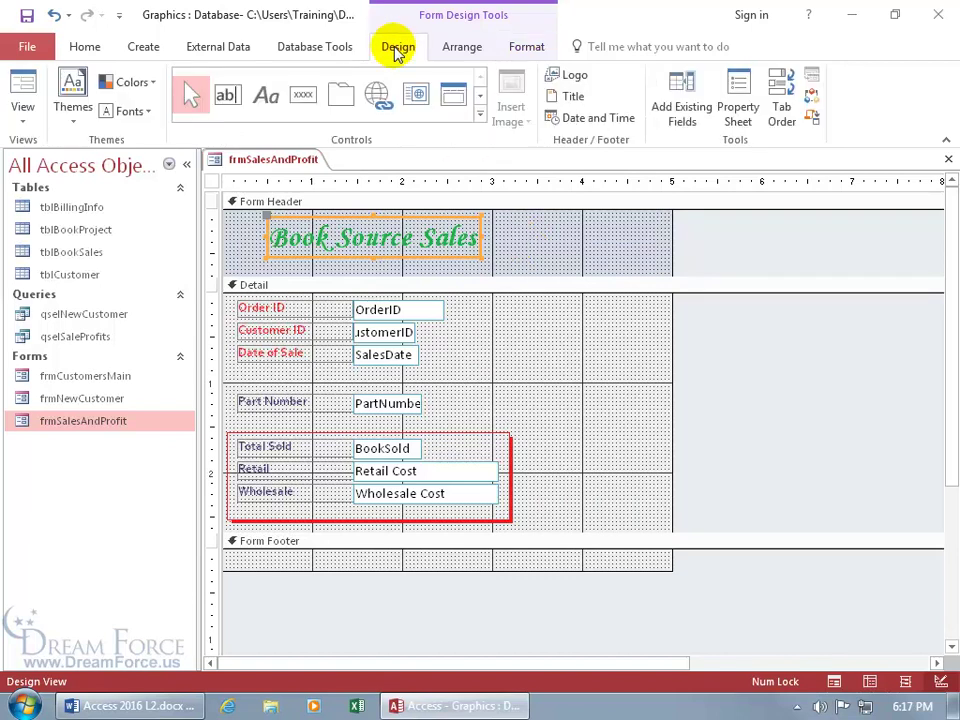
left_click(480, 114)
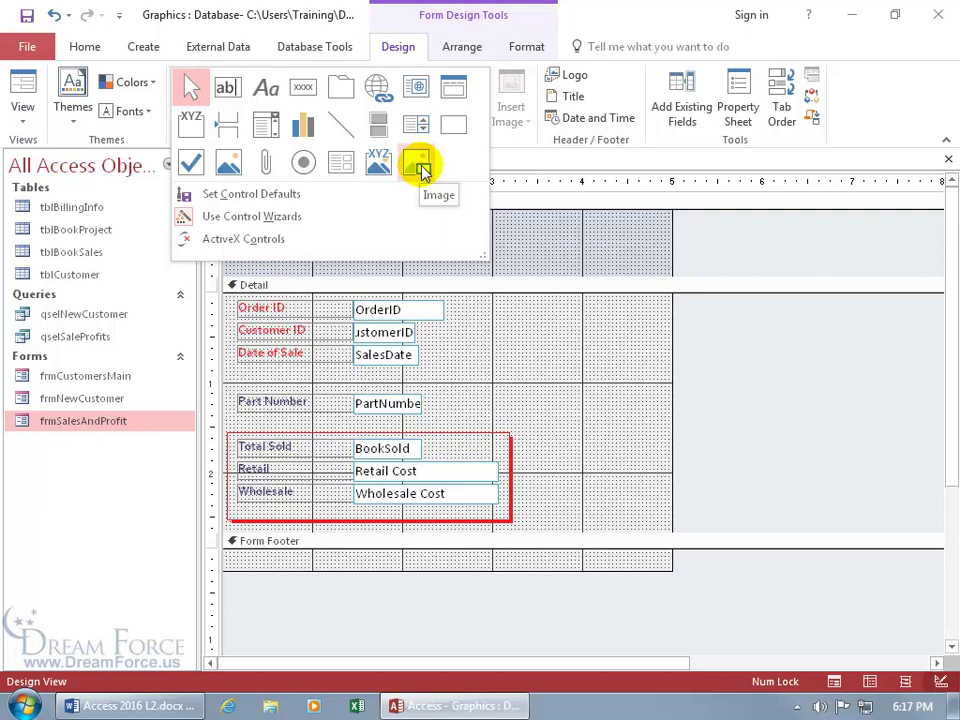
left_click(510, 146)
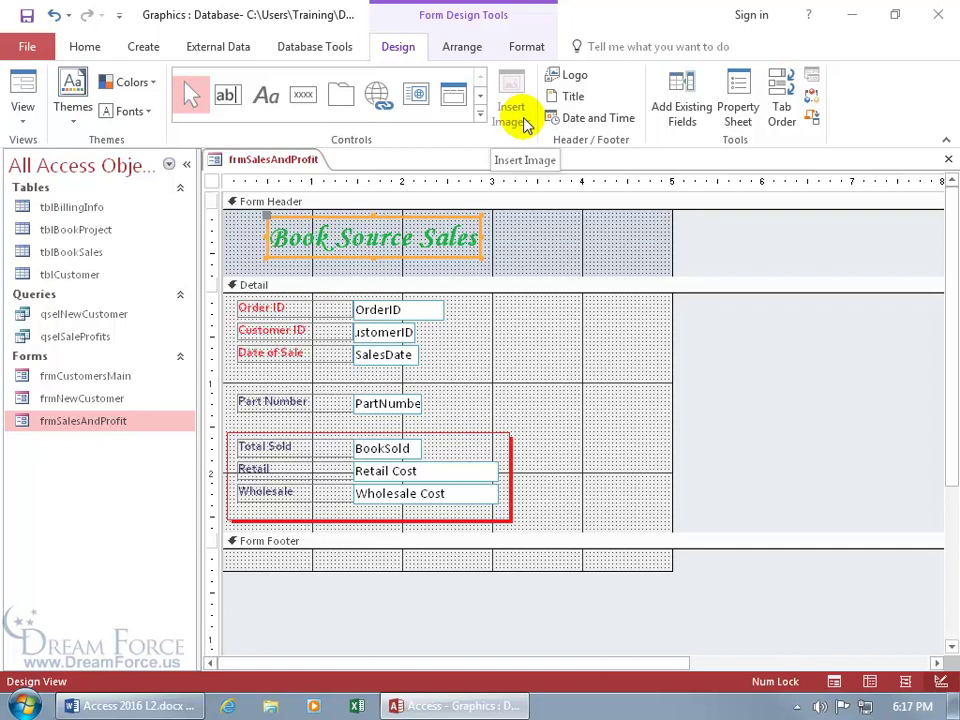
left_click(519, 232)
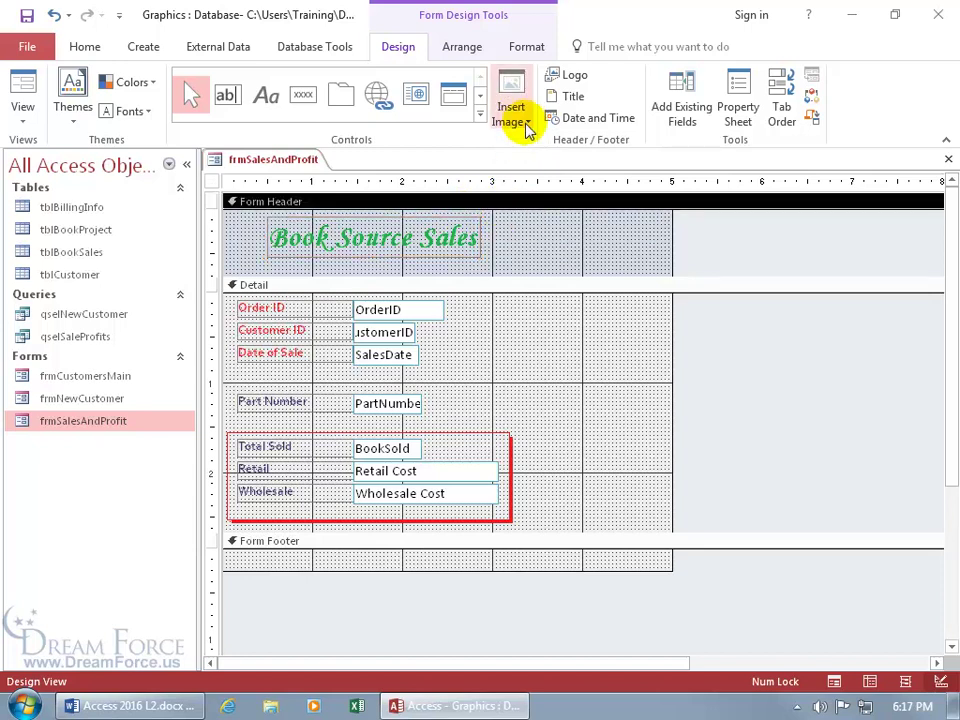
left_click(527, 120)
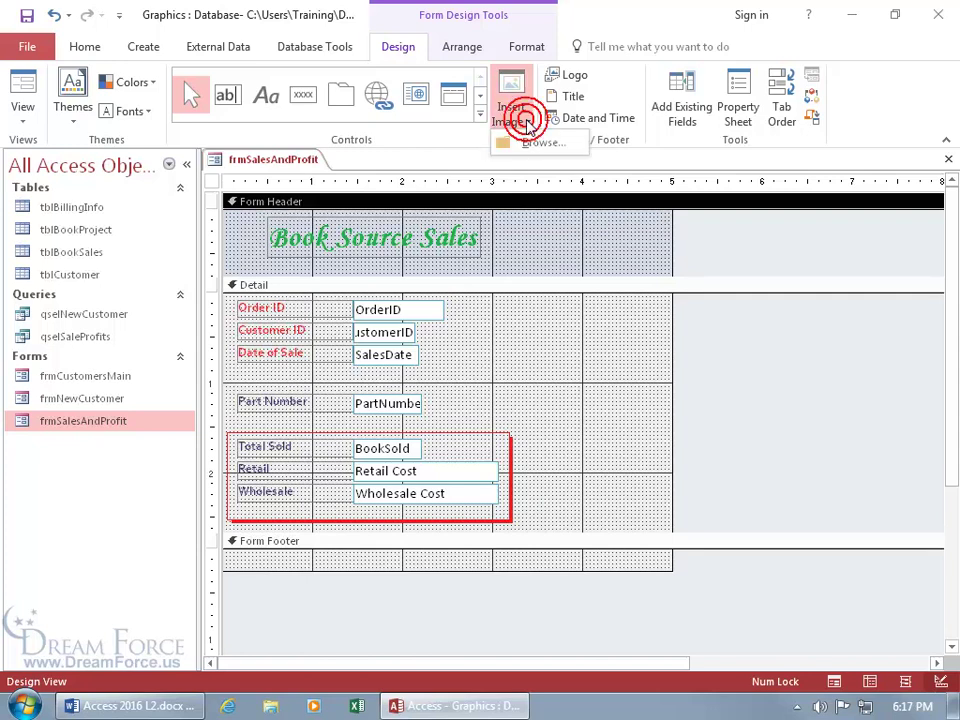
left_click(530, 143)
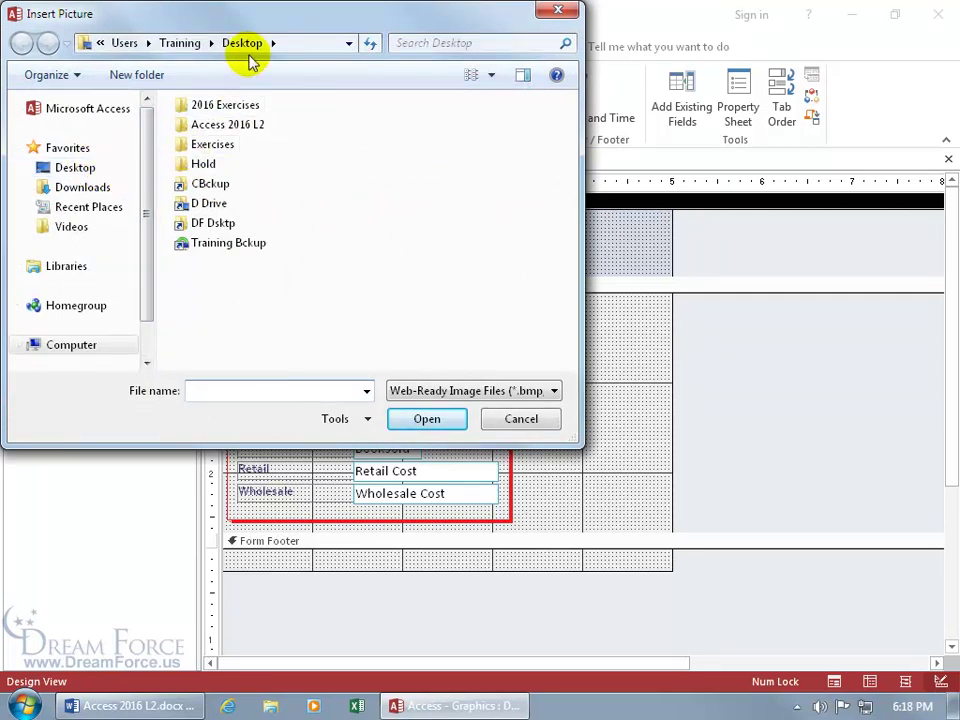
double_click(210, 145)
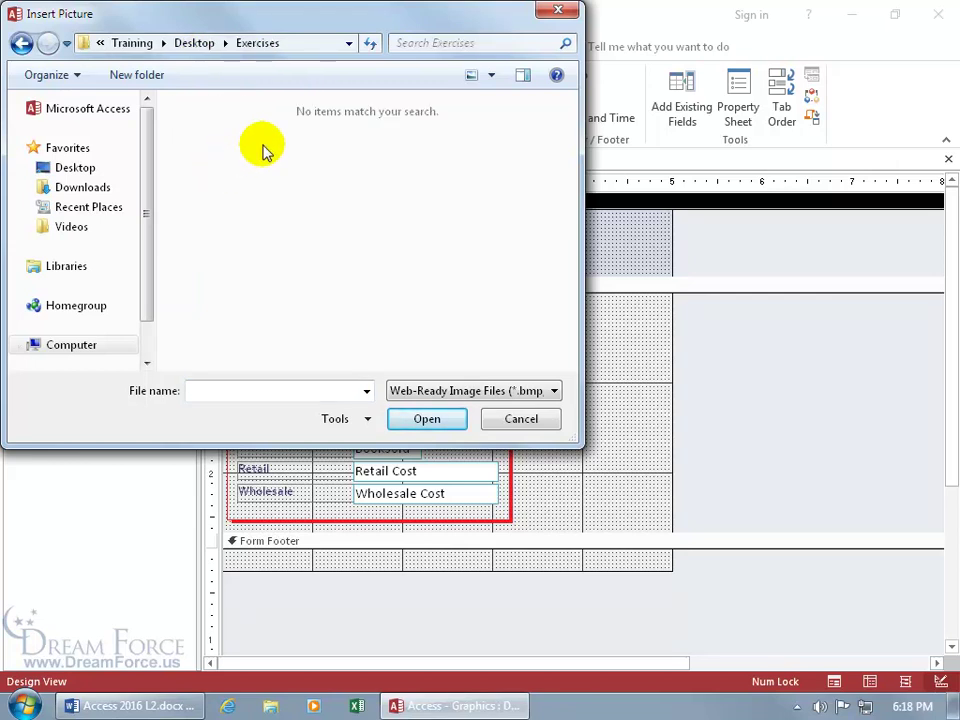
left_click(541, 391)
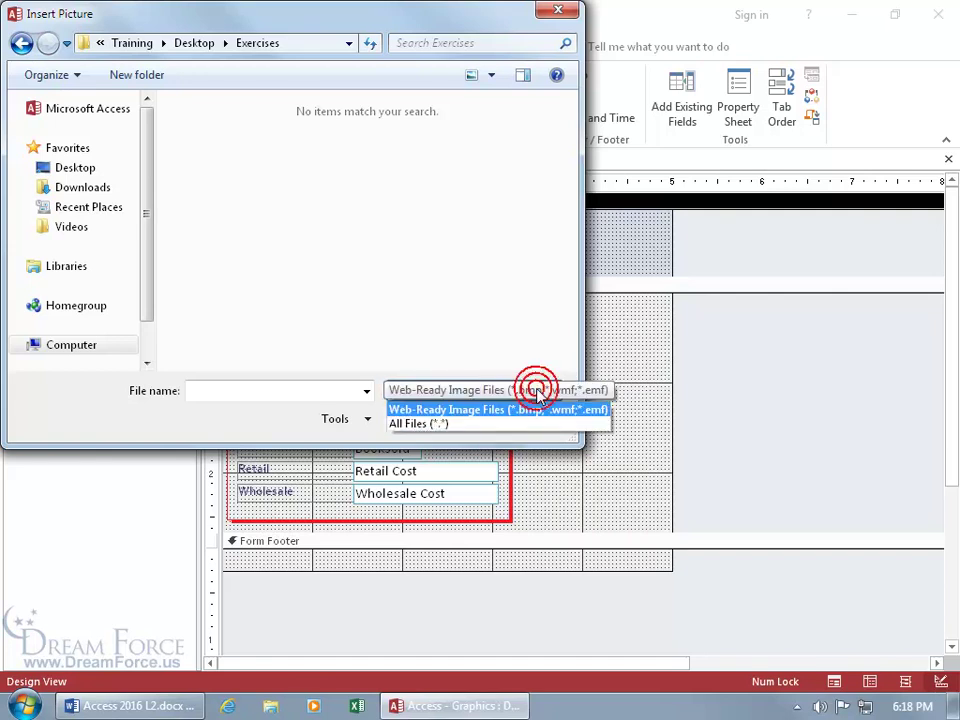
left_click(476, 424)
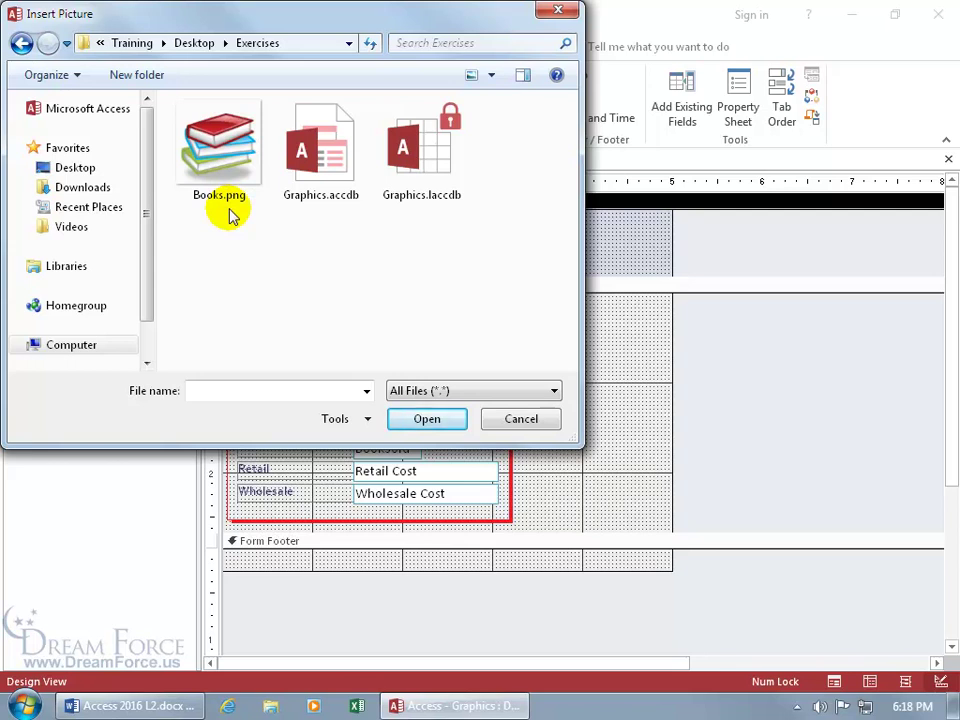
double_click(229, 158)
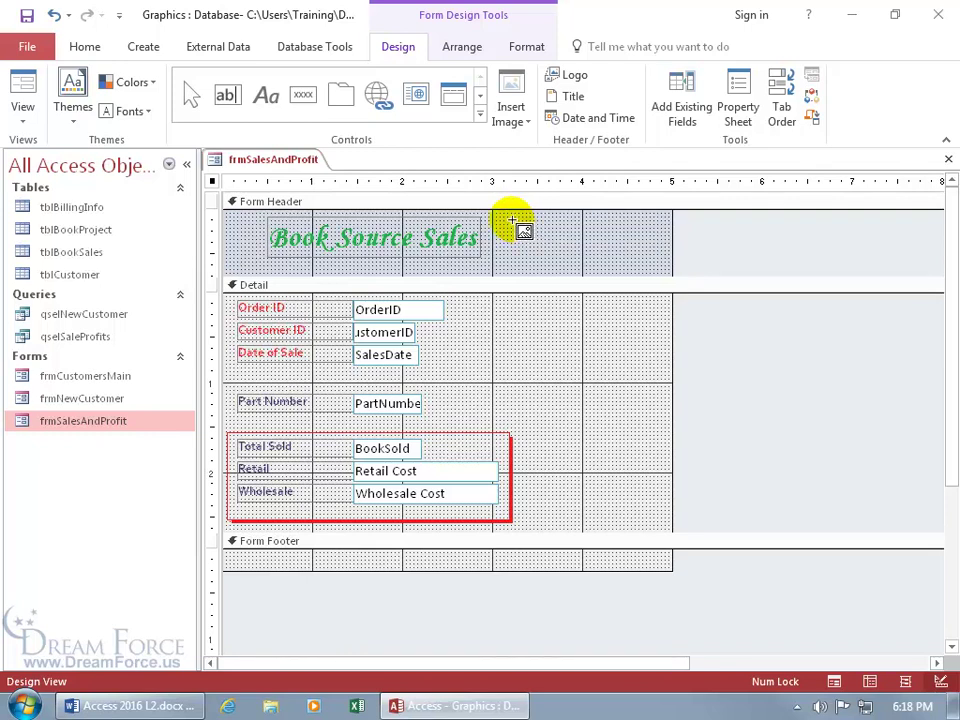
left_click(513, 220)
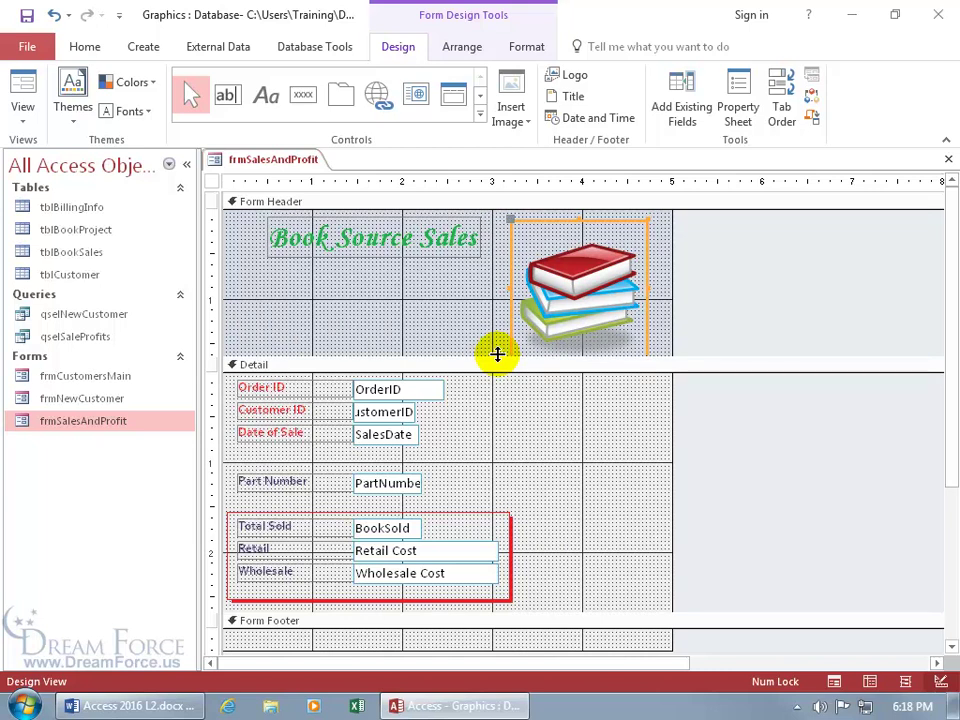
Shrink the books image to about 0.75 by 0.63 inch and reduce the Form Header's height to fit it, about 0.8 inch
left_click_drag(497, 354, 497, 368)
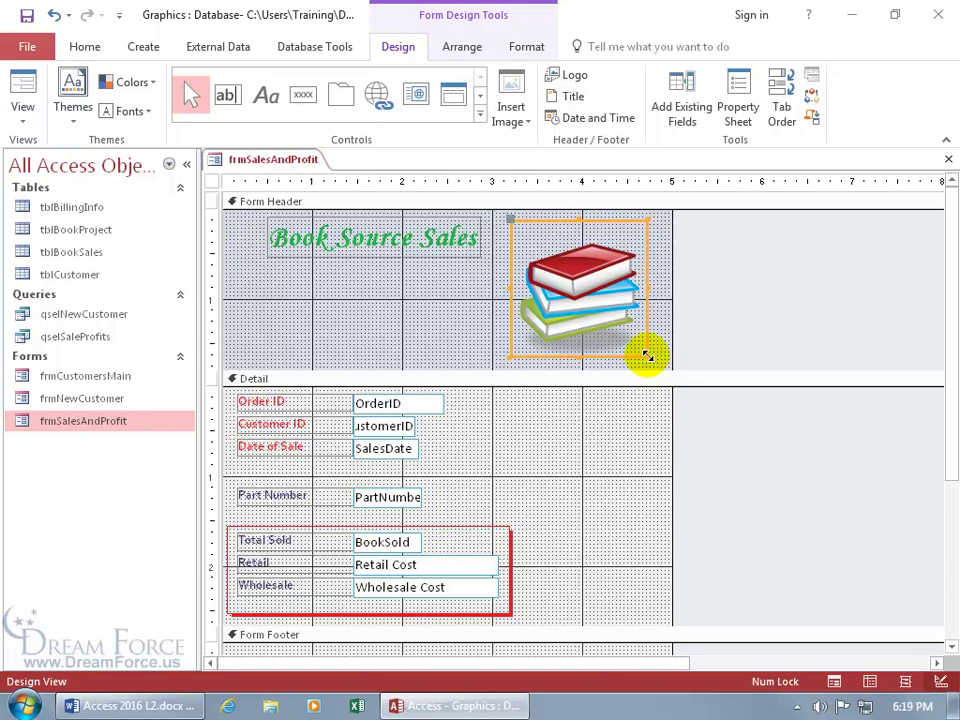
left_click_drag(648, 356, 576, 273)
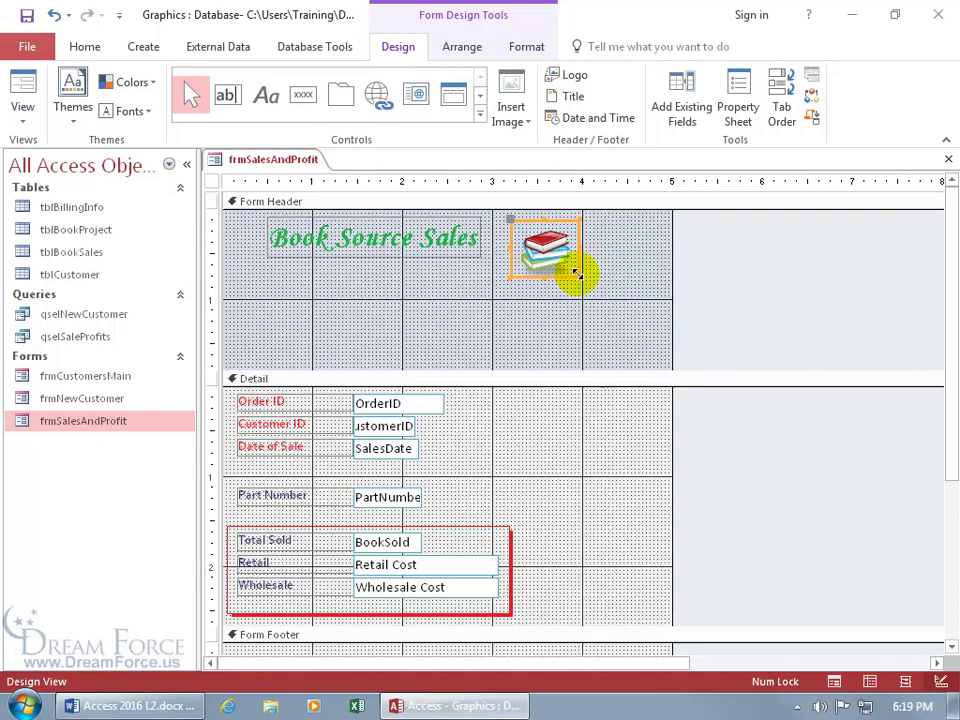
left_click_drag(546, 366, 545, 282)
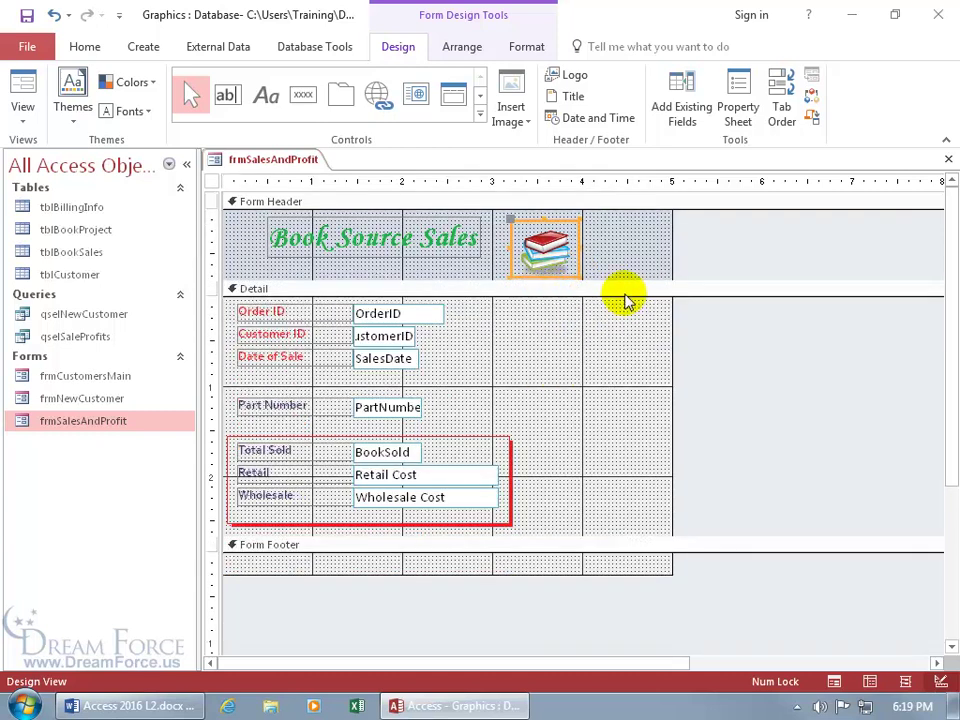
Try the Stretch and Clip size modes on the books image and set its Size Mode back to Zoom
double_click(577, 253)
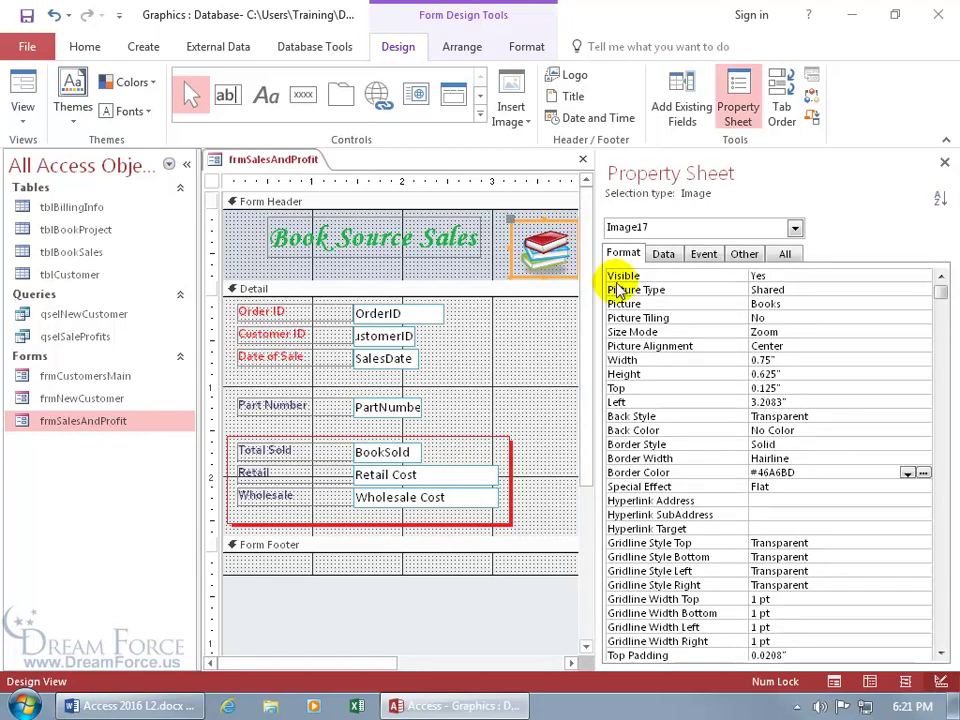
left_click(800, 332)
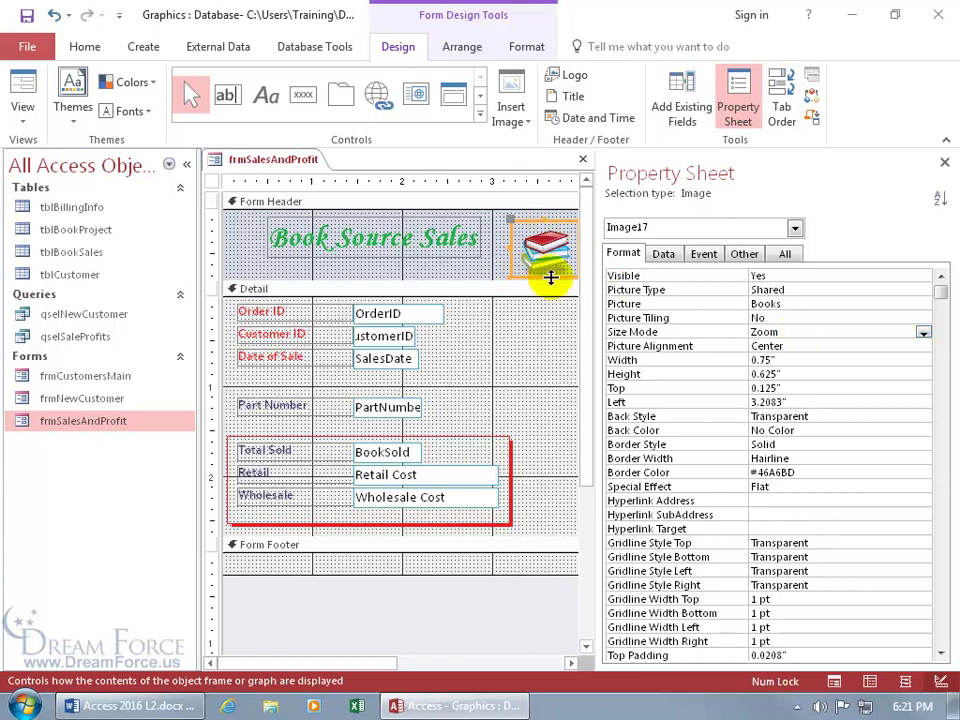
left_click(923, 335)
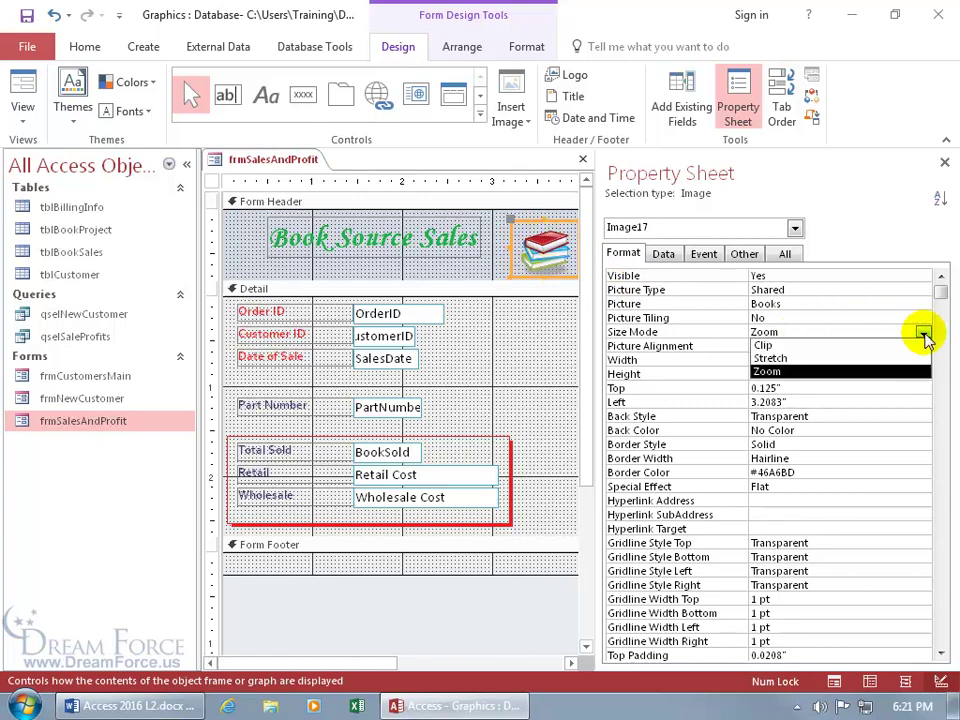
left_click(900, 359)
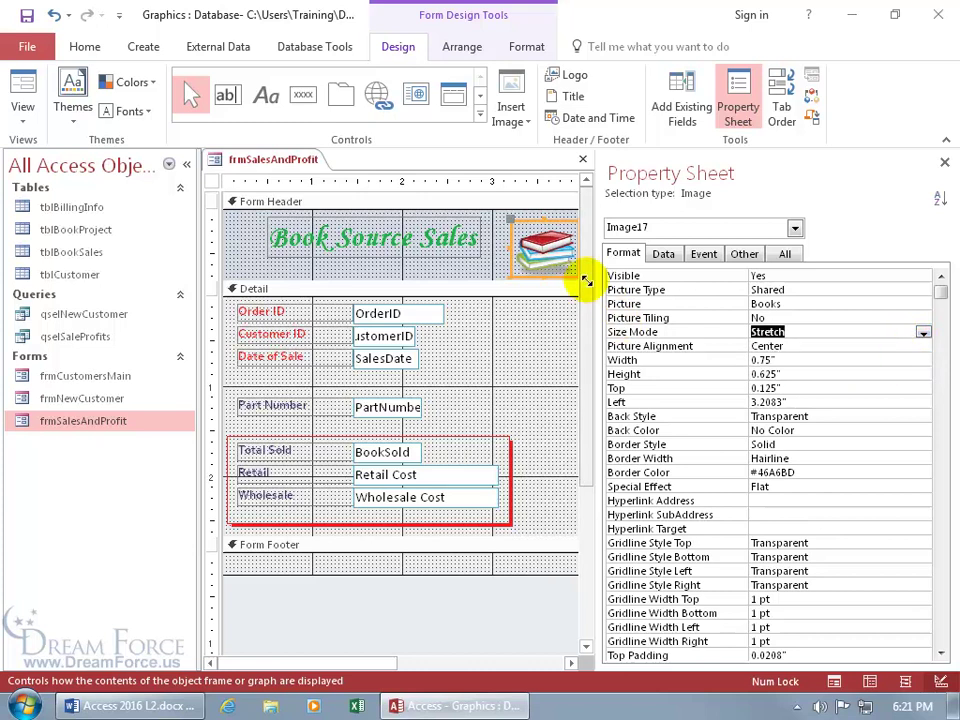
left_click(922, 332)
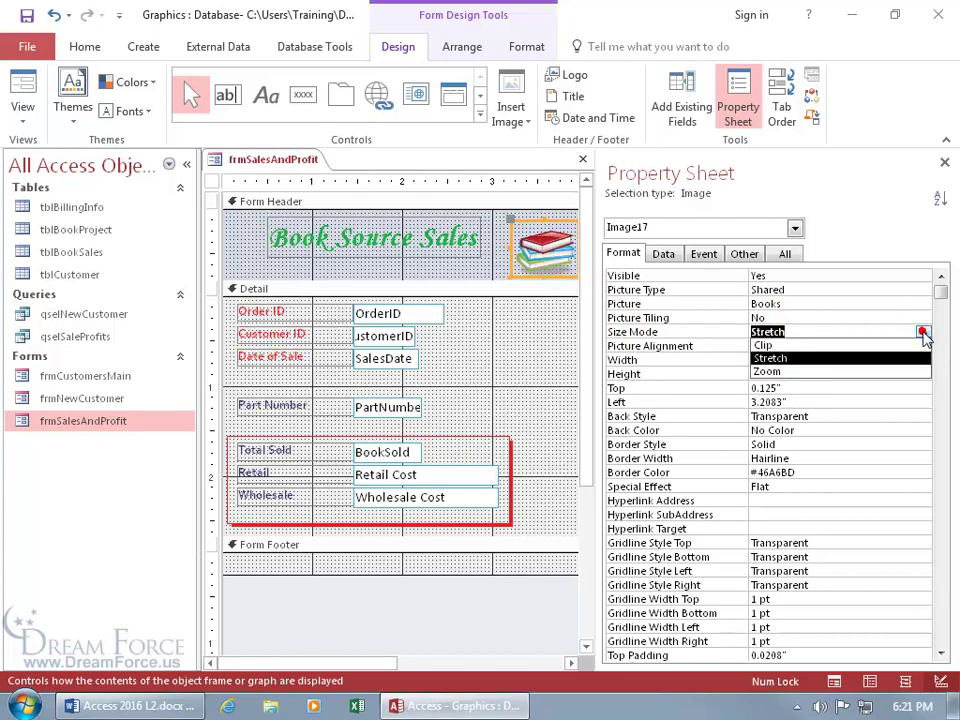
left_click(899, 344)
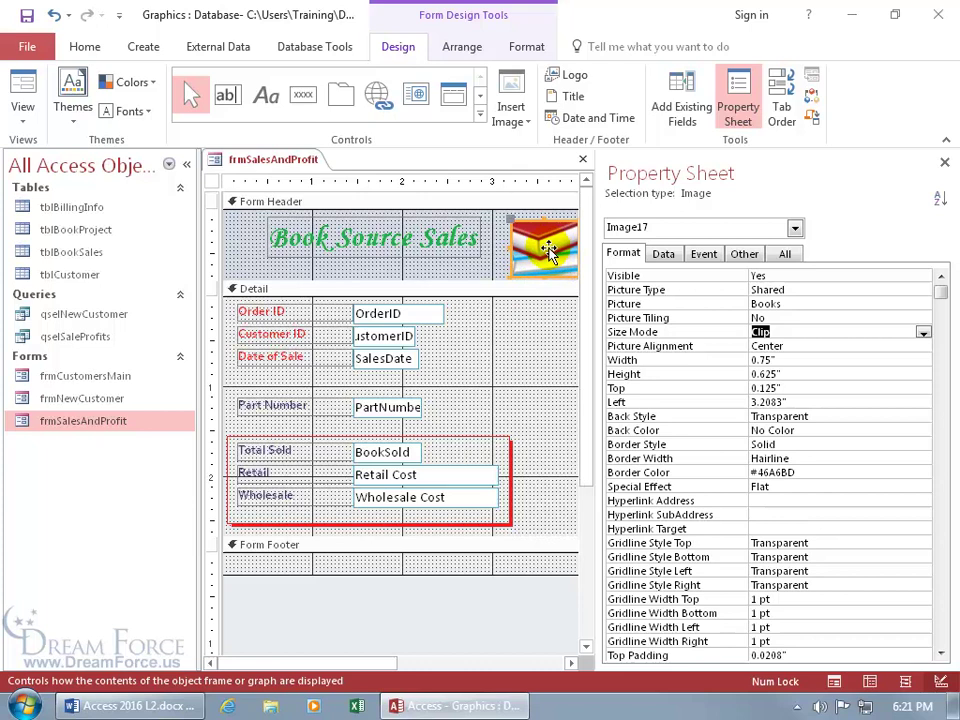
left_click(922, 332)
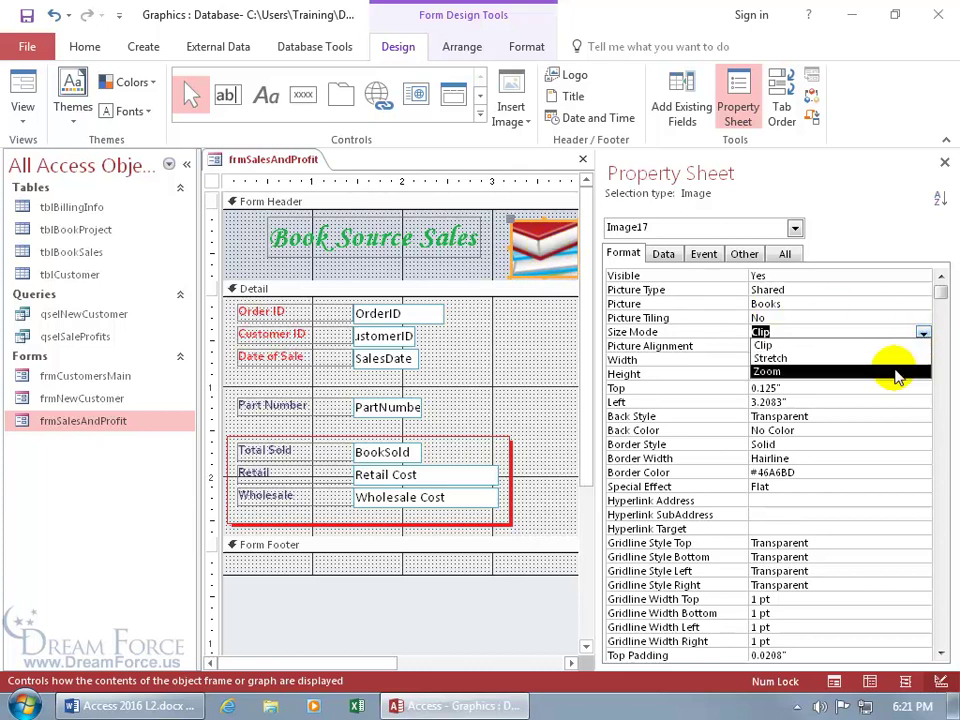
left_click(895, 372)
left_click(944, 162)
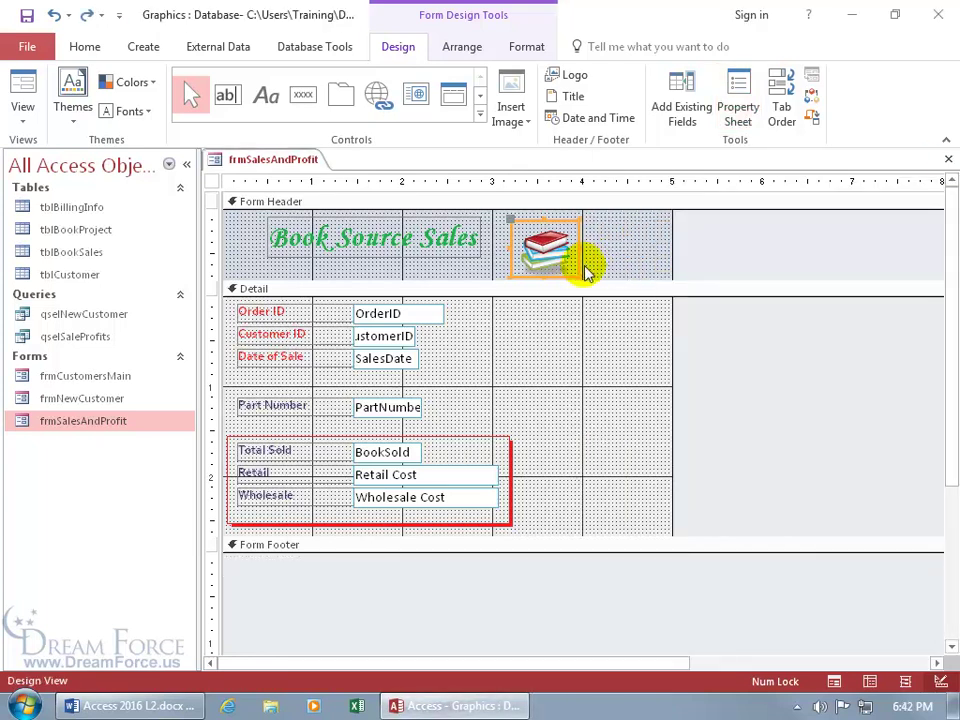
Preview frmSalesAndProfit in Form View and return to Design View
right_click(275, 160)
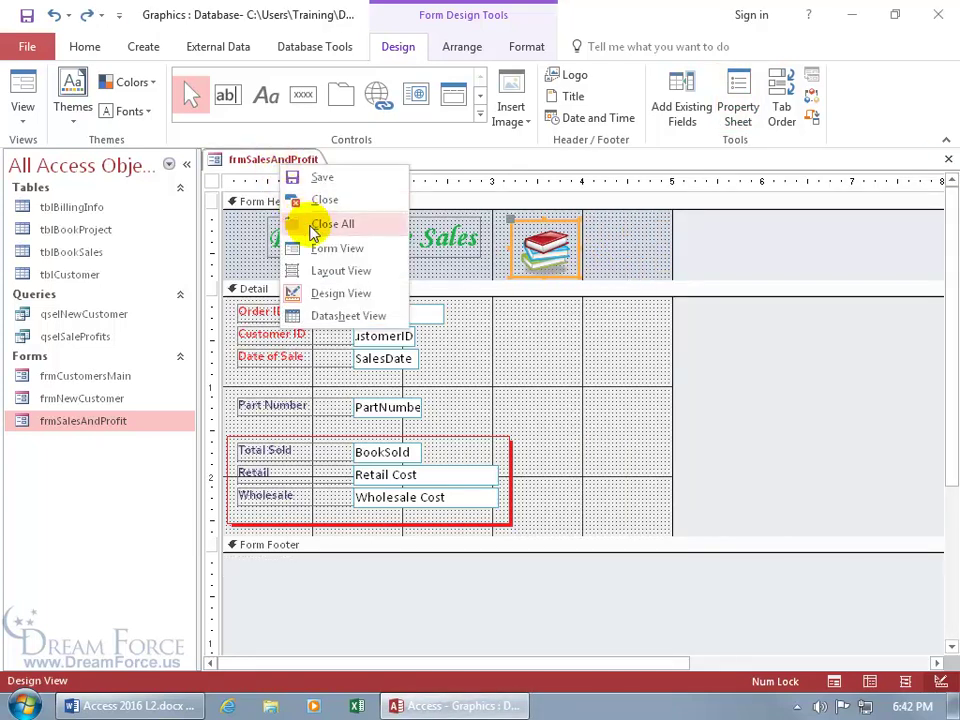
left_click(321, 247)
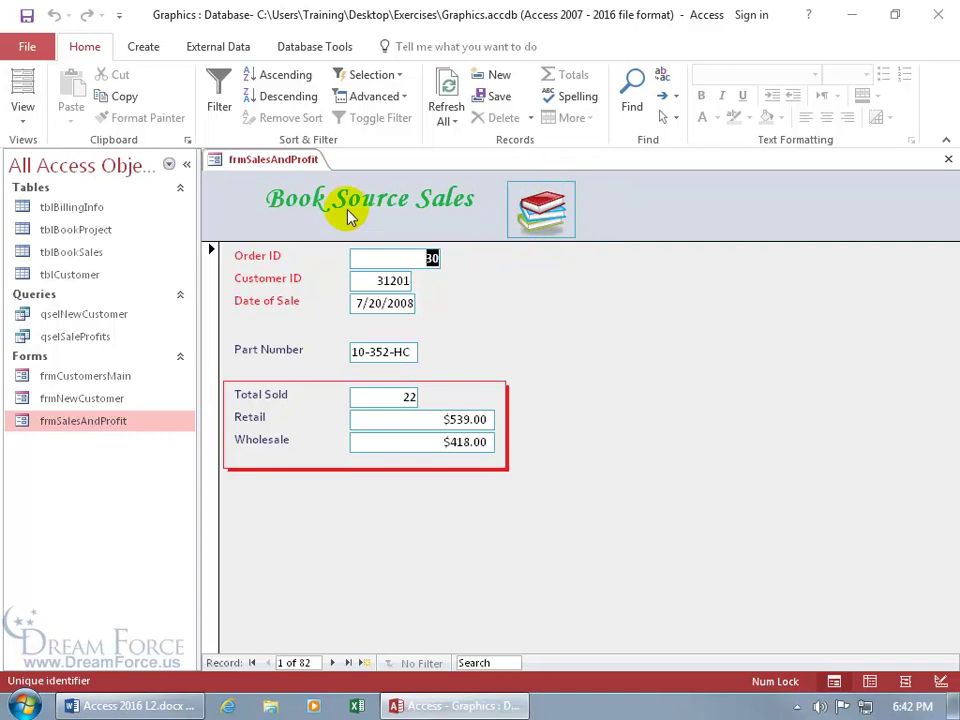
right_click(277, 161)
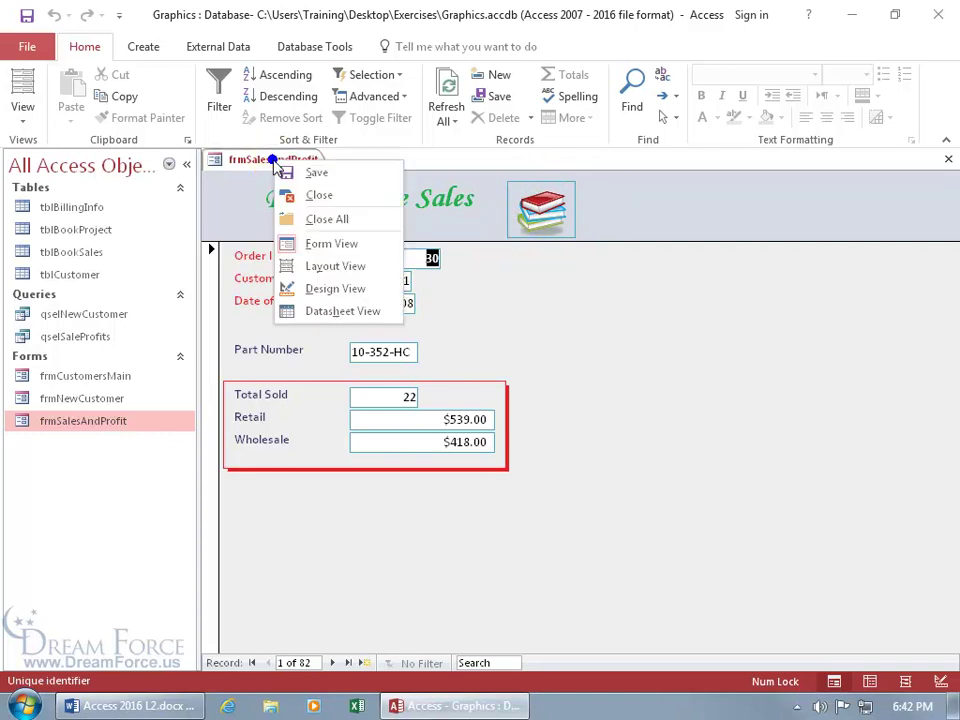
left_click(324, 290)
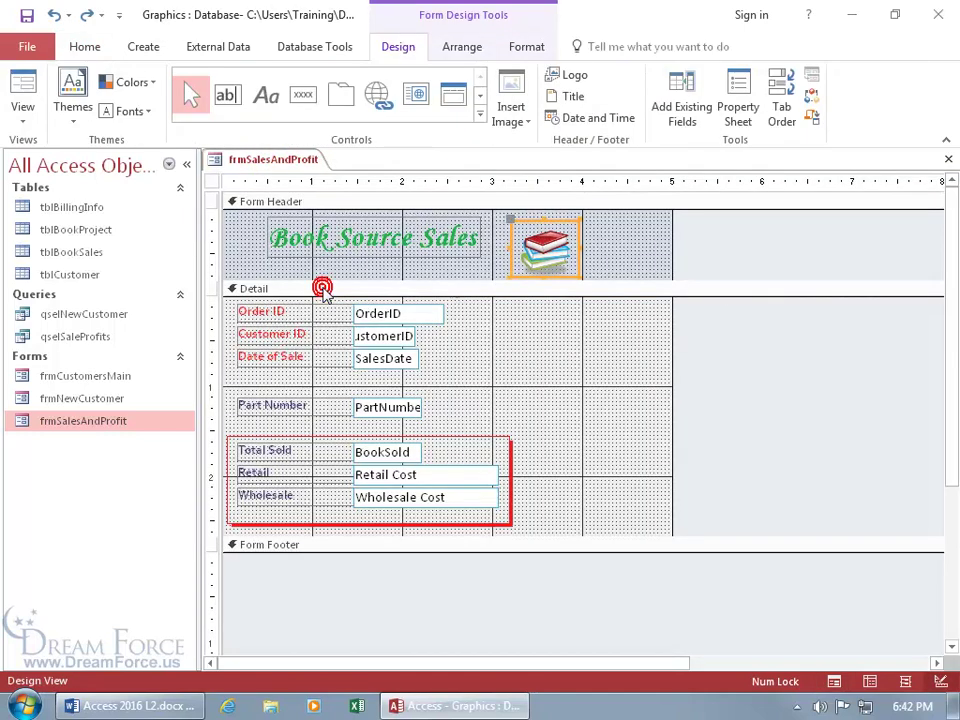
Make the books image's outline transparent and check the header in Form View
left_click(527, 47)
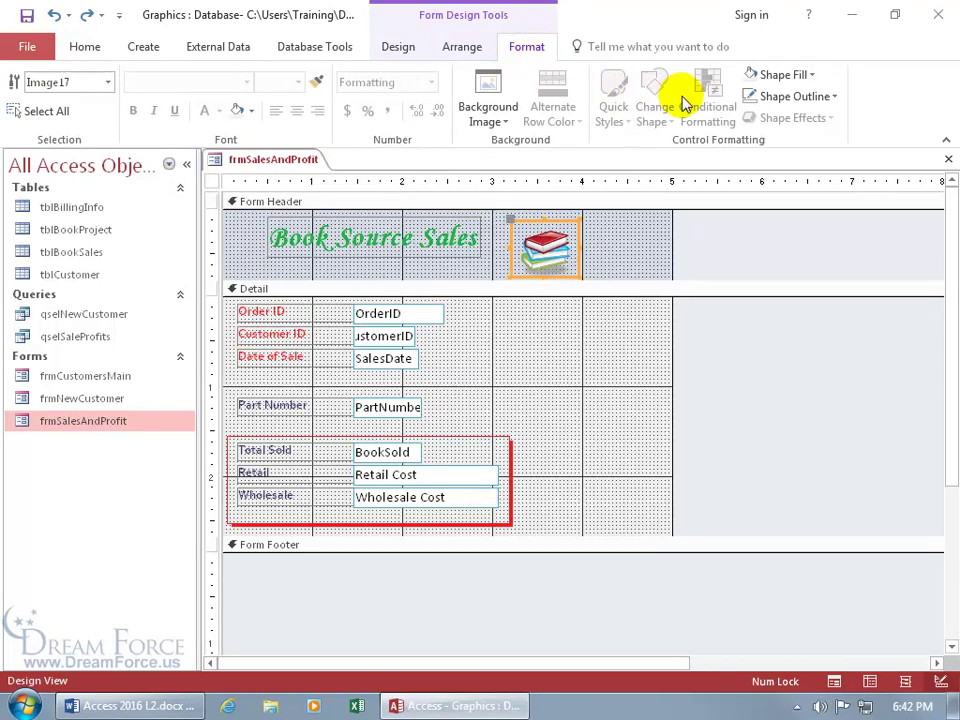
left_click(812, 97)
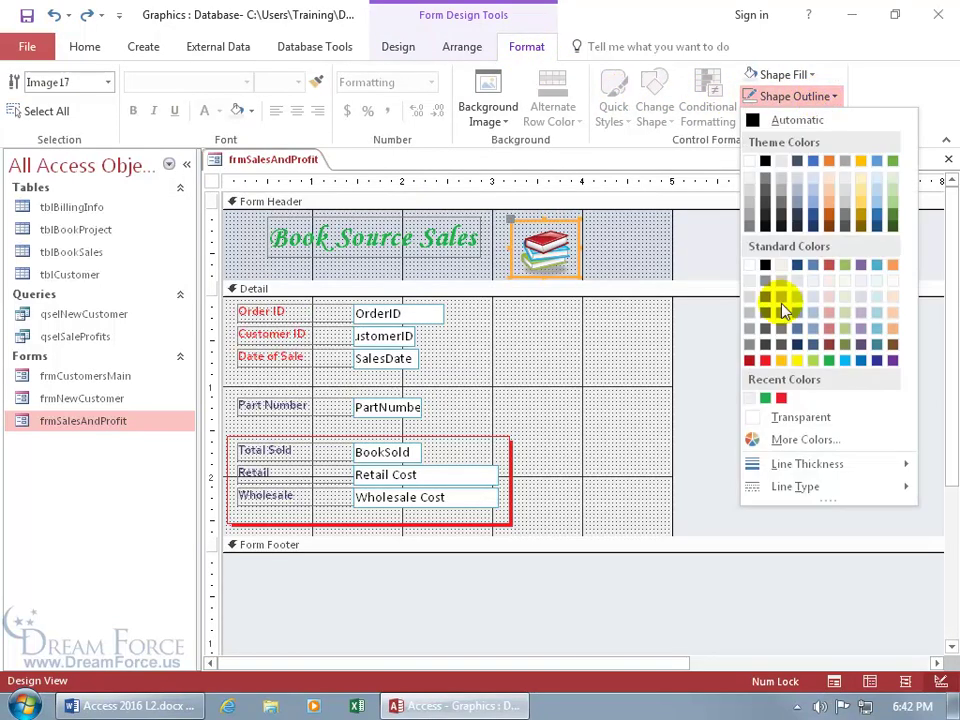
left_click(760, 417)
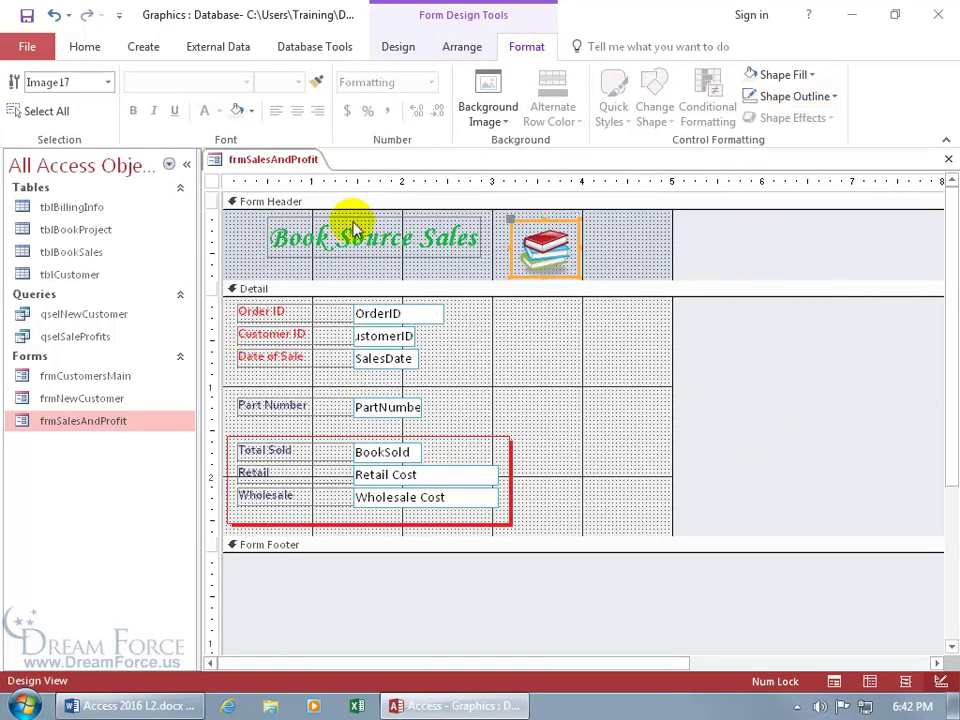
right_click(298, 161)
left_click(350, 249)
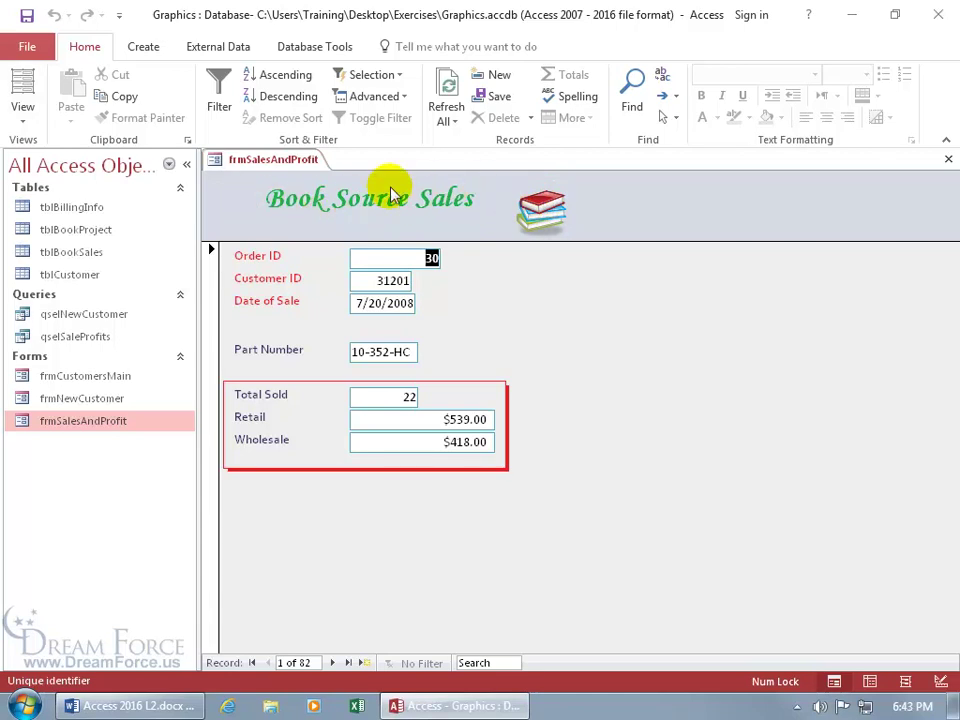
Return to Design View and delete the books image and the "Book Source Sales" label from the Form Header
right_click(281, 163)
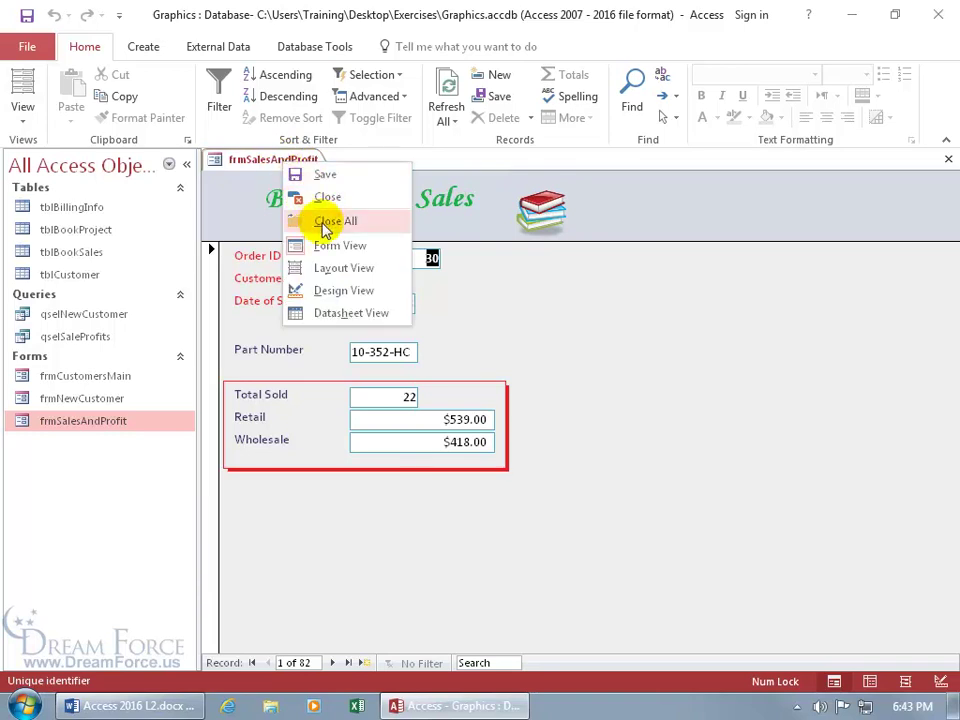
left_click(343, 289)
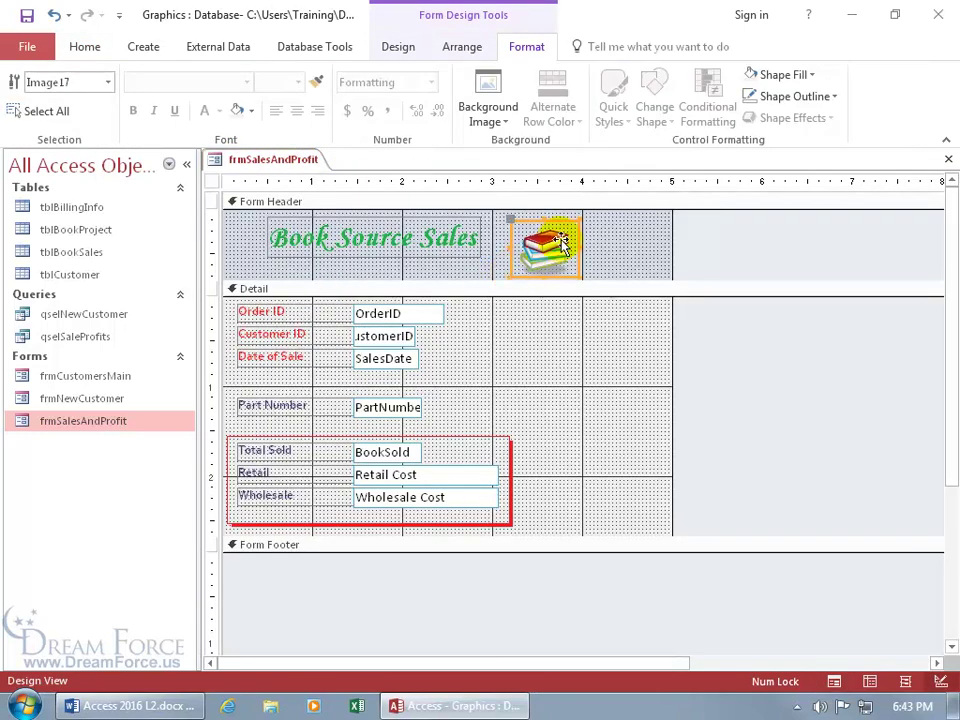
key("Delete")
left_click(479, 245)
key("Delete")
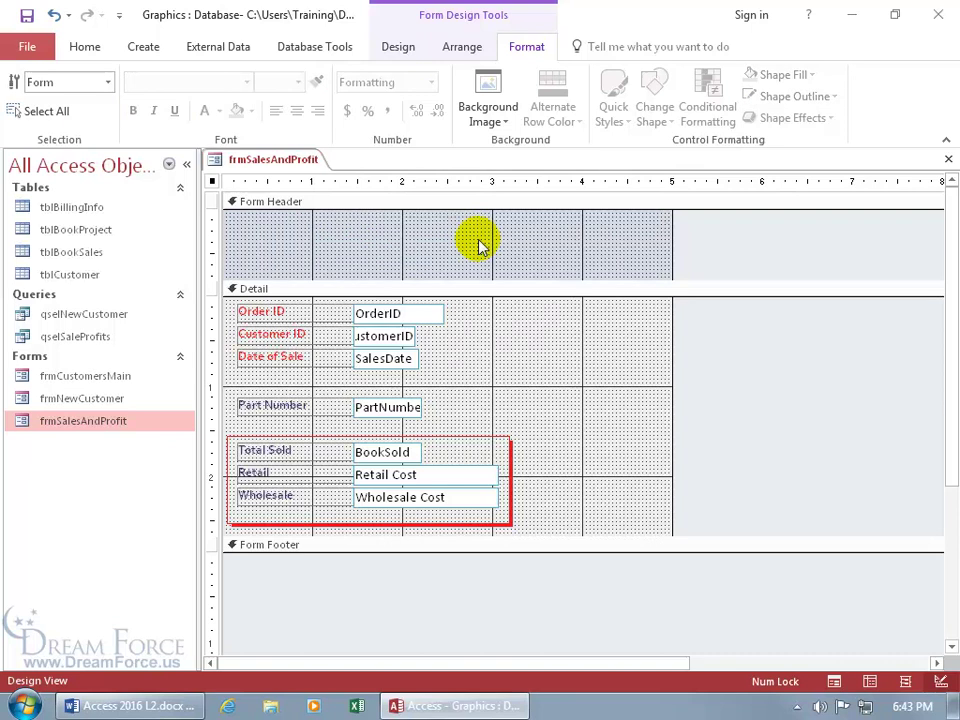
Add a built-in title control to the Form Header with the text "Book Source Sales"
left_click(398, 47)
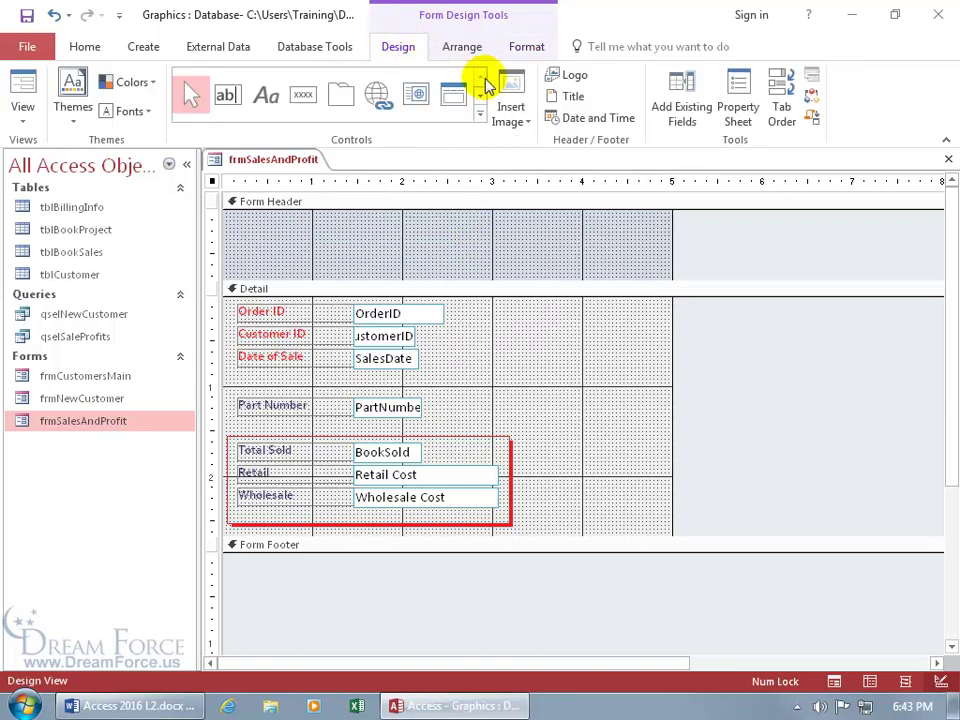
left_click(572, 97)
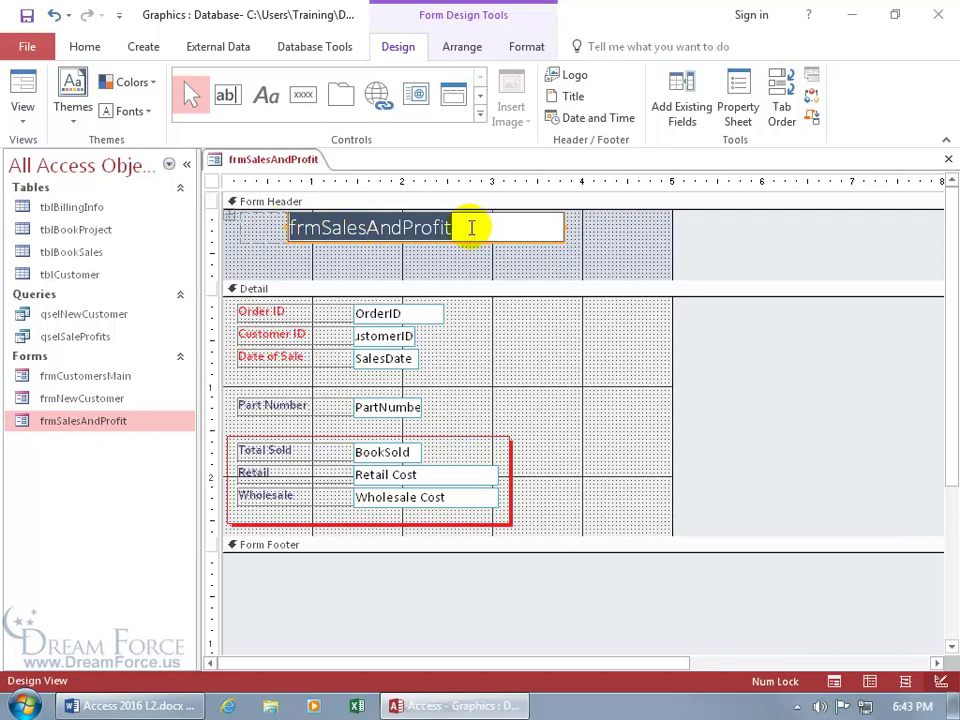
type("Book")
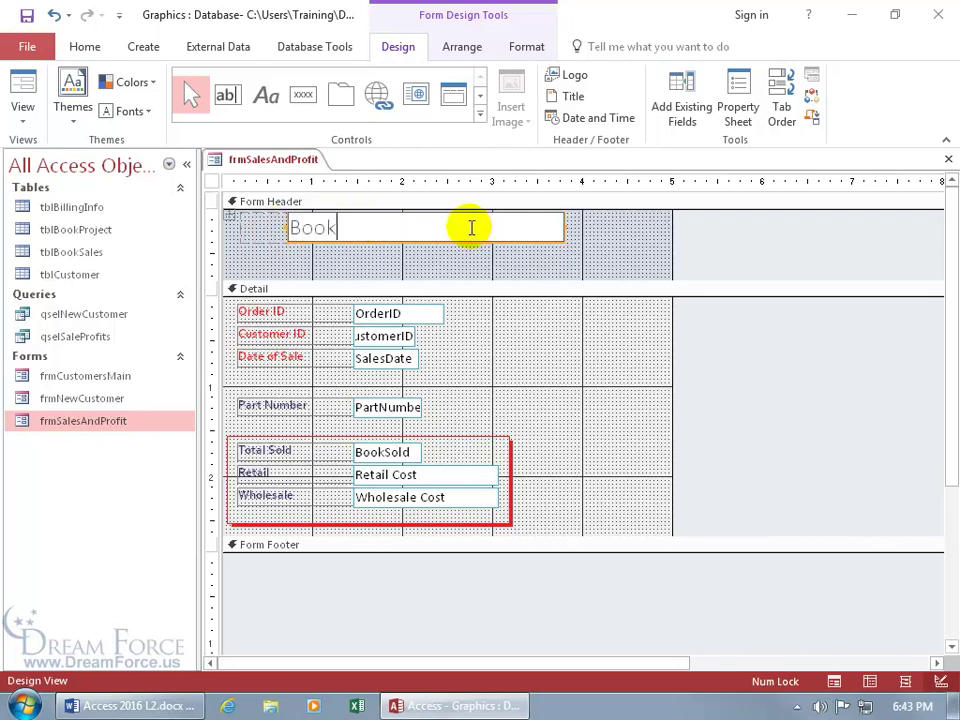
type(" Source Sale")
key("Return")
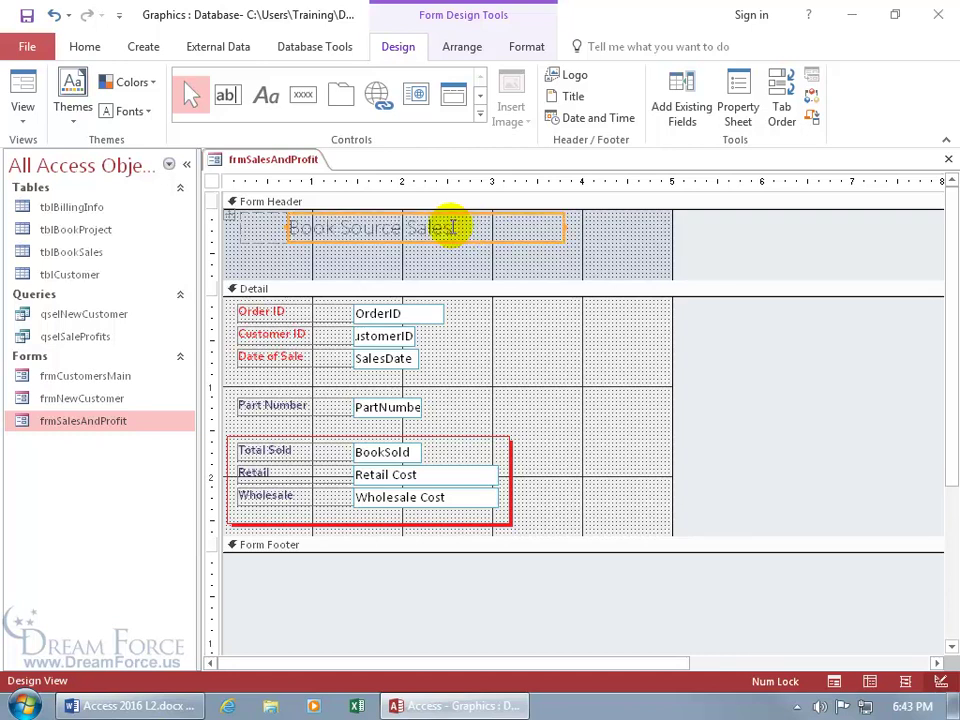
Format the header title in the Comic Sans MS font, bold and green
left_click(536, 47)
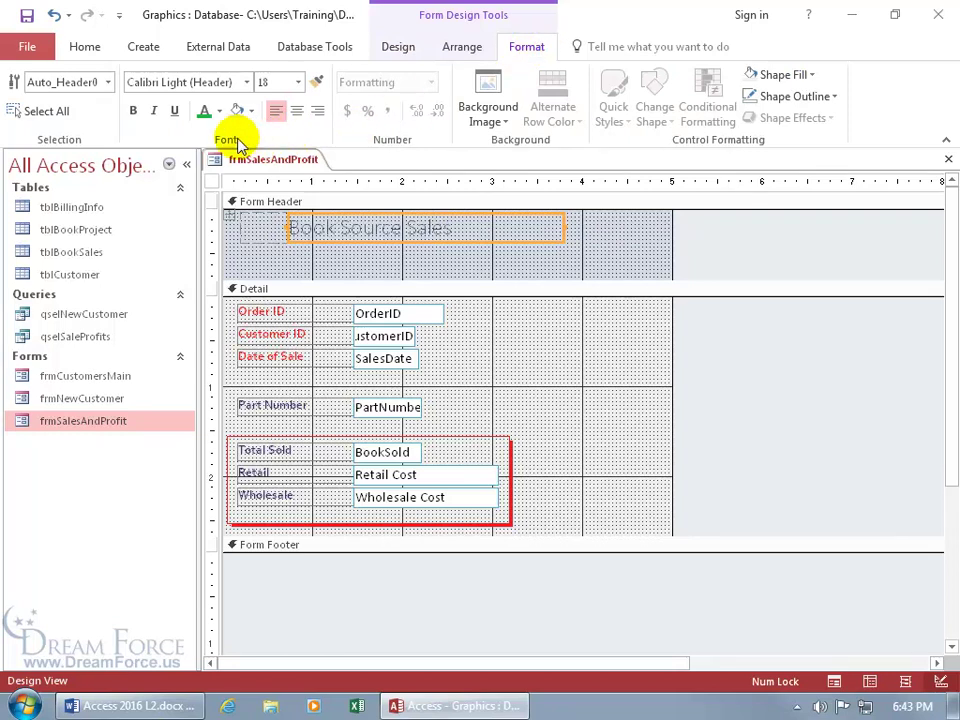
left_click(249, 84)
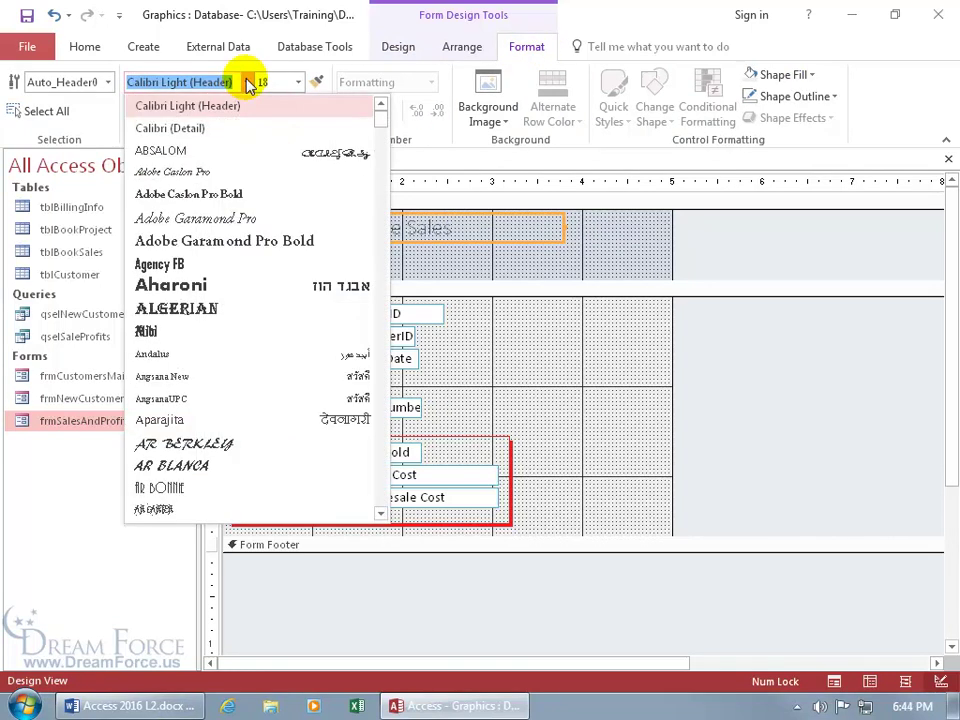
type("Comi")
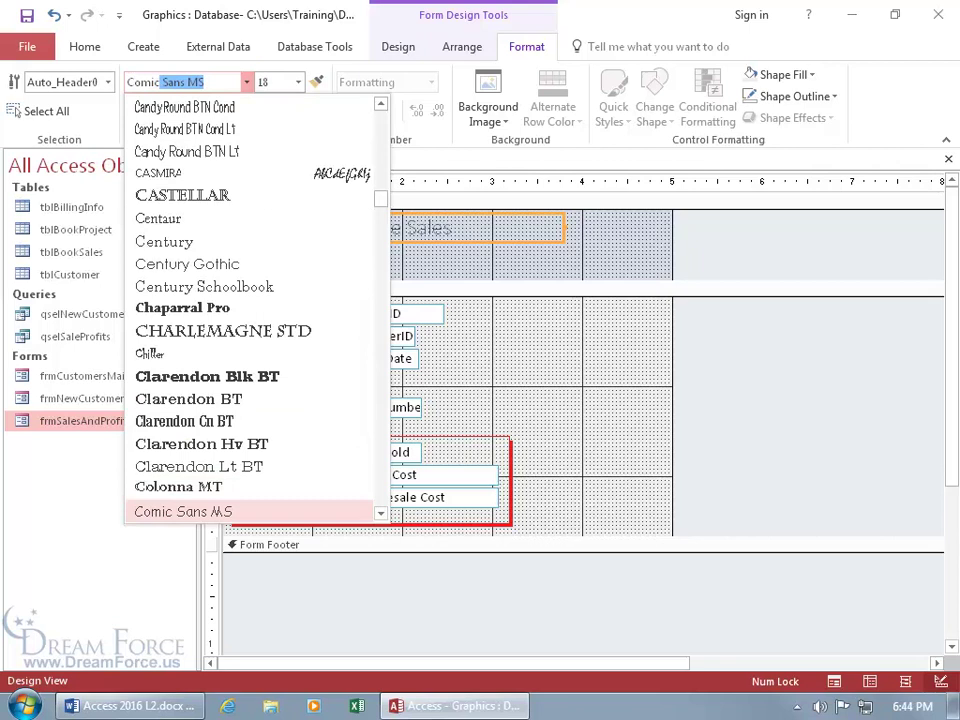
type("c")
key("Return")
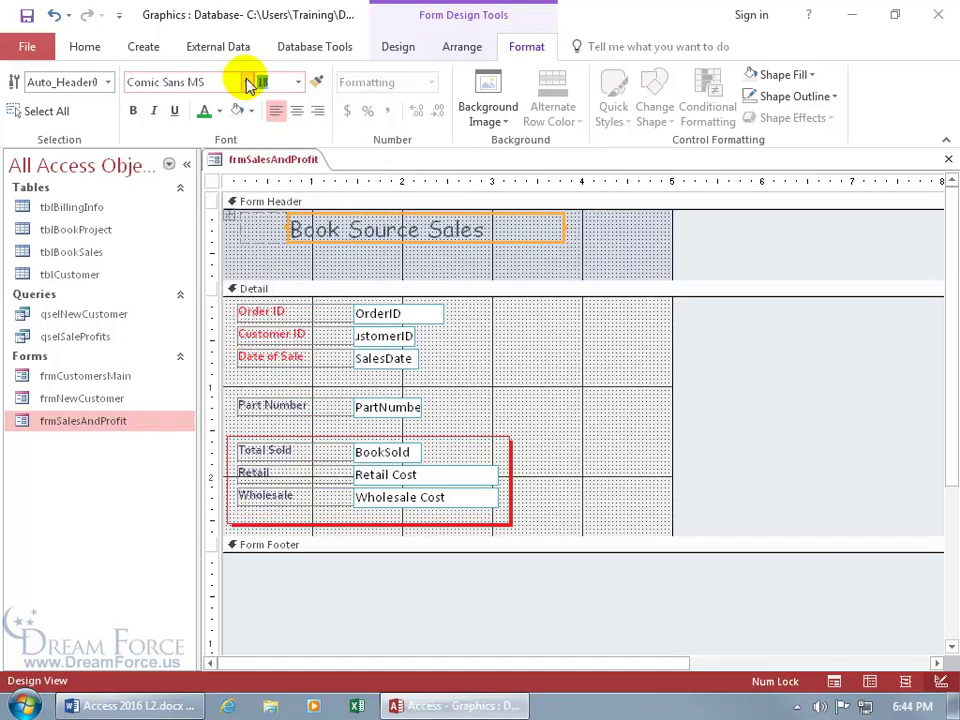
left_click(133, 110)
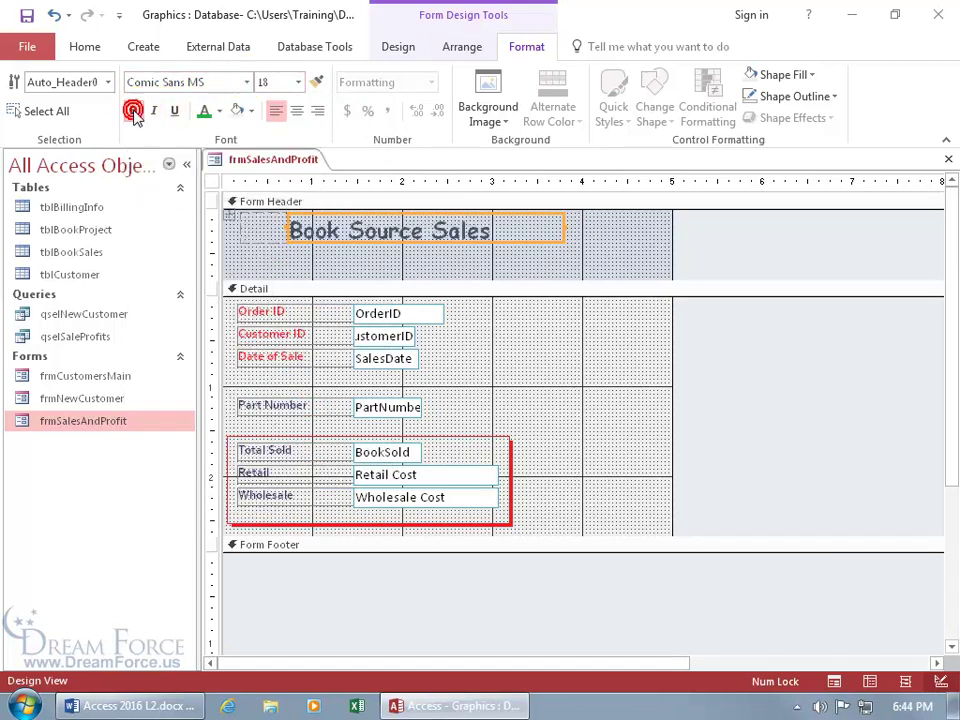
left_click(207, 115)
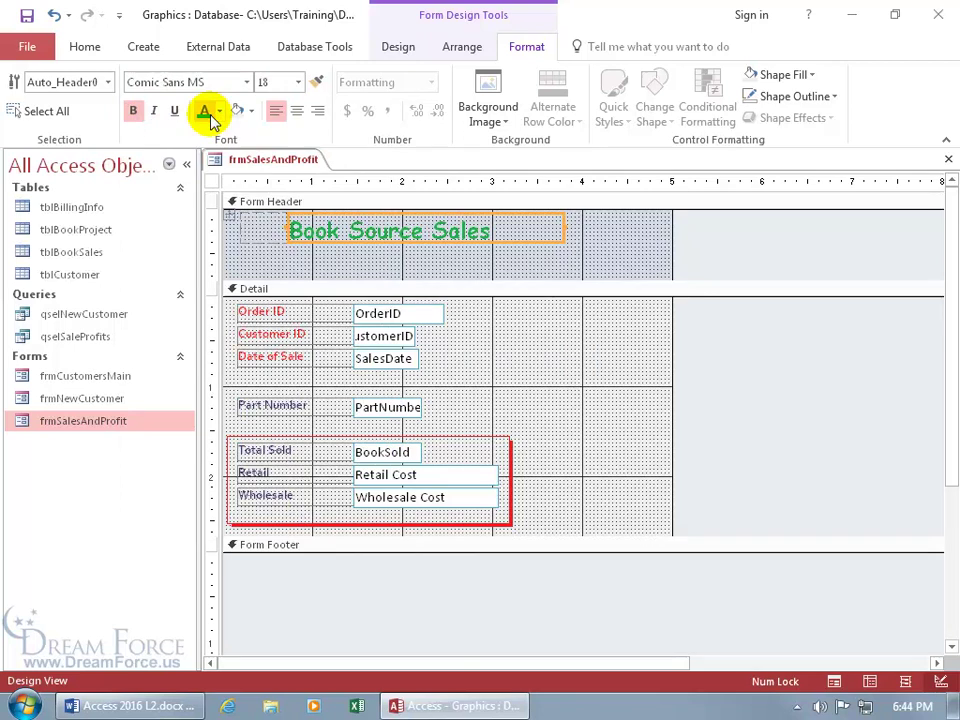
Add a built-in logo to the Form Header using the Books.png picture from the Exercises folder
left_click(398, 48)
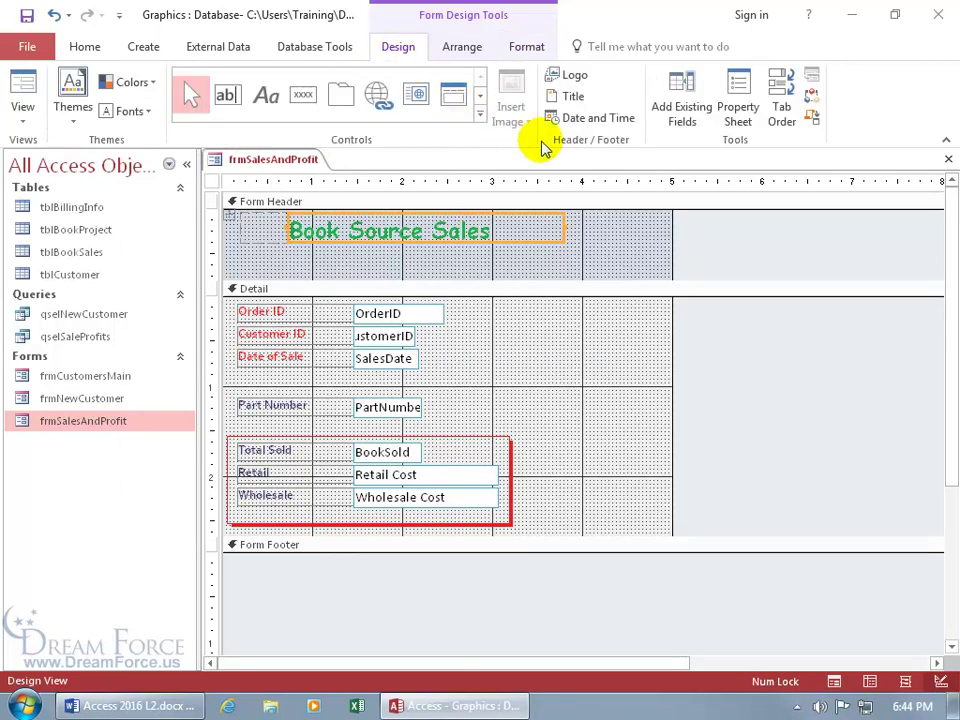
left_click(578, 77)
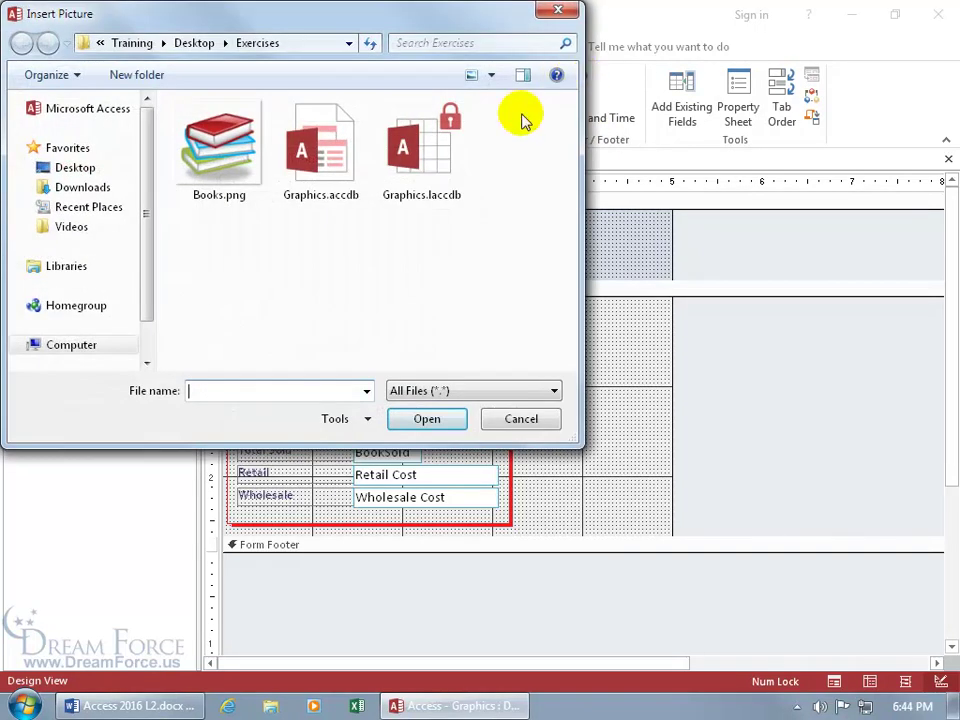
left_click(432, 393)
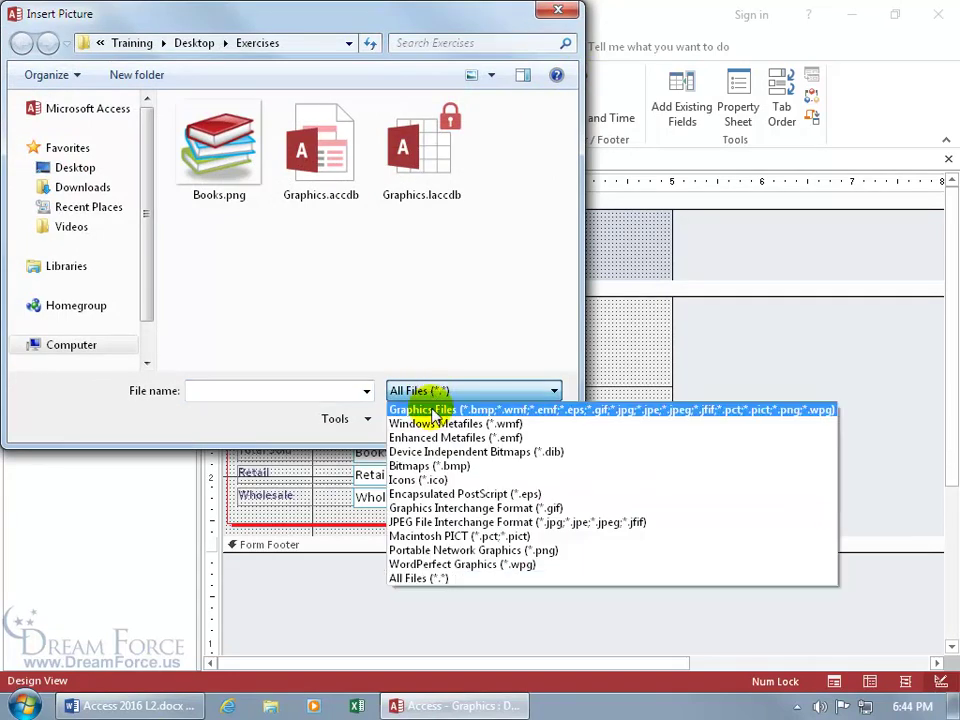
left_click(420, 423)
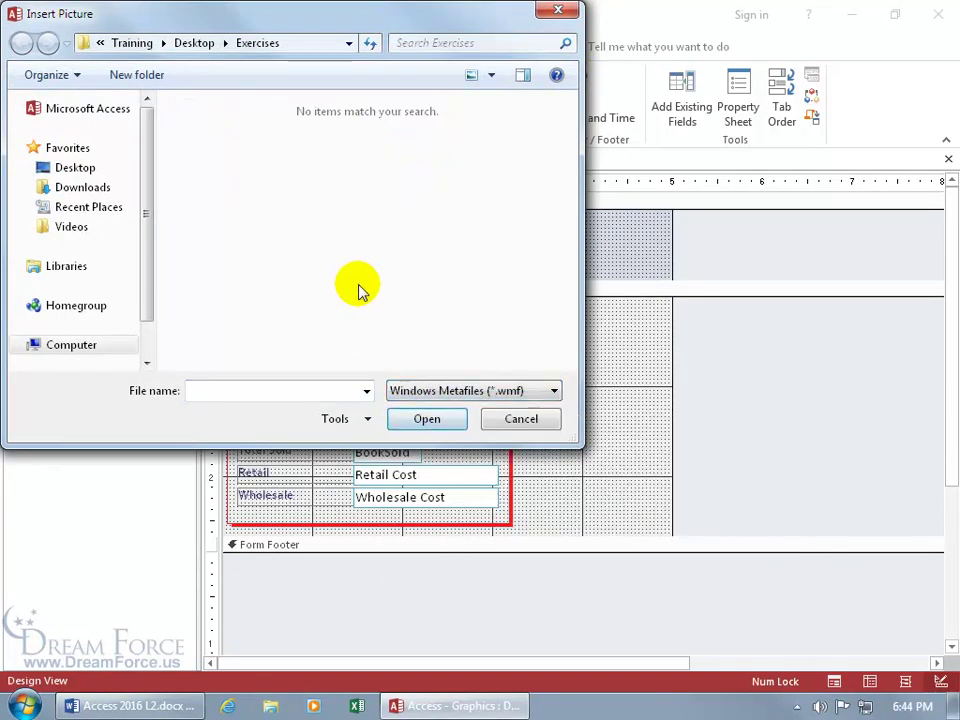
left_click(461, 391)
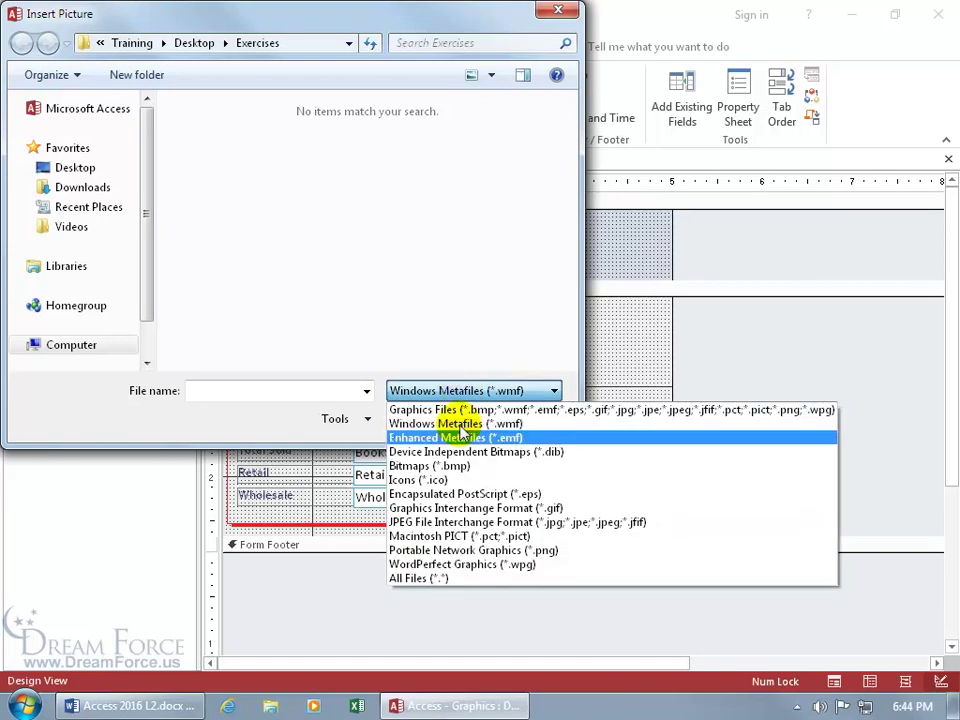
left_click(439, 578)
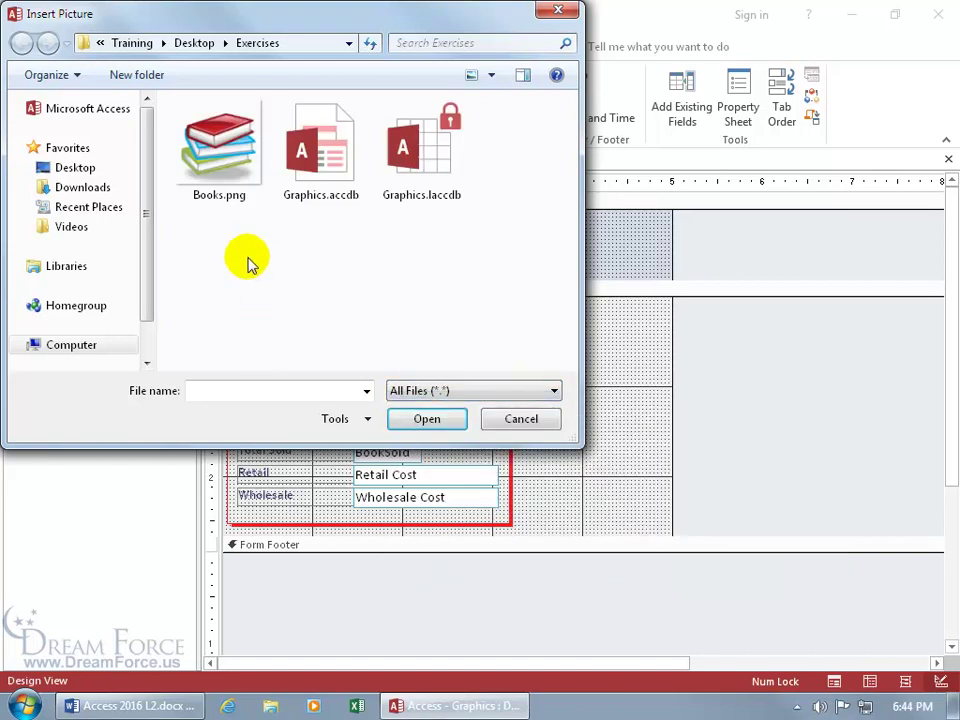
double_click(220, 186)
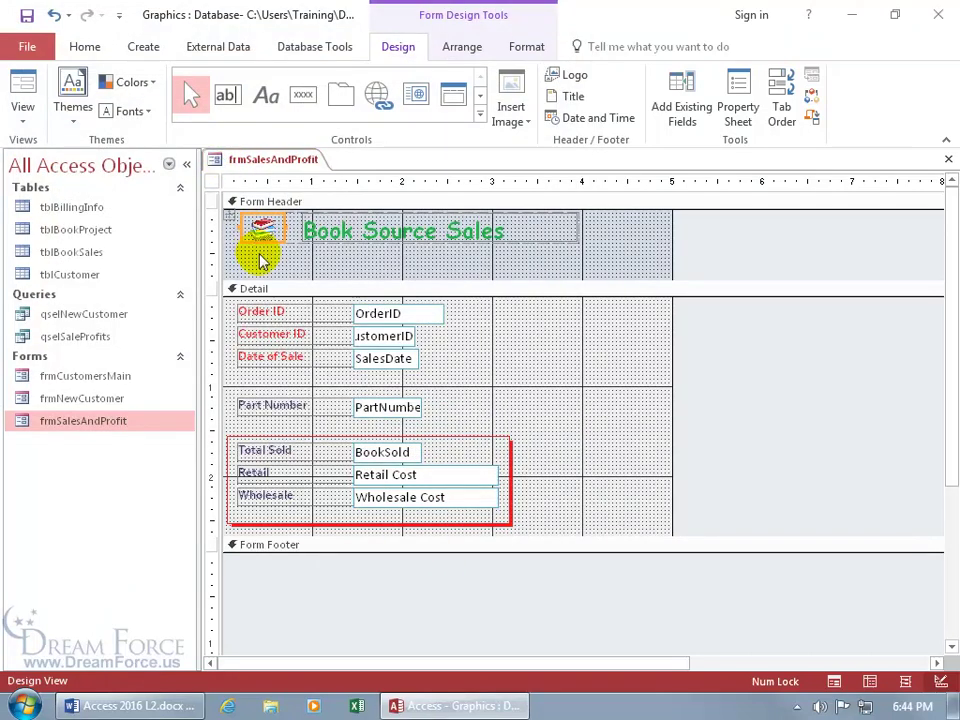
Make the header logo's outline transparent, check it in Form View and return to Design View
left_click(265, 260)
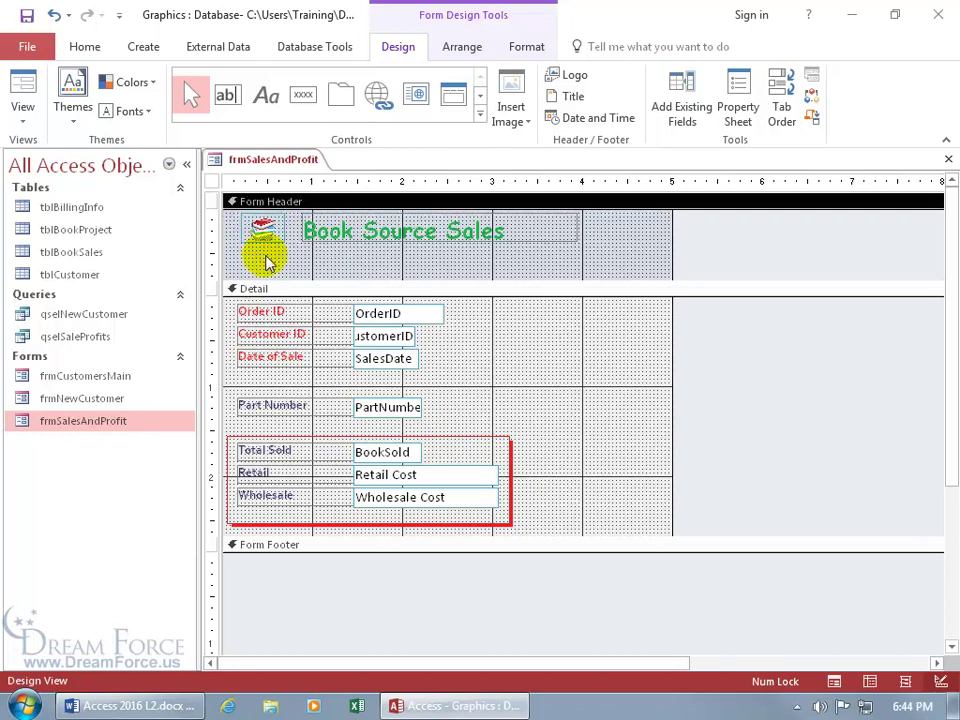
left_click(268, 245)
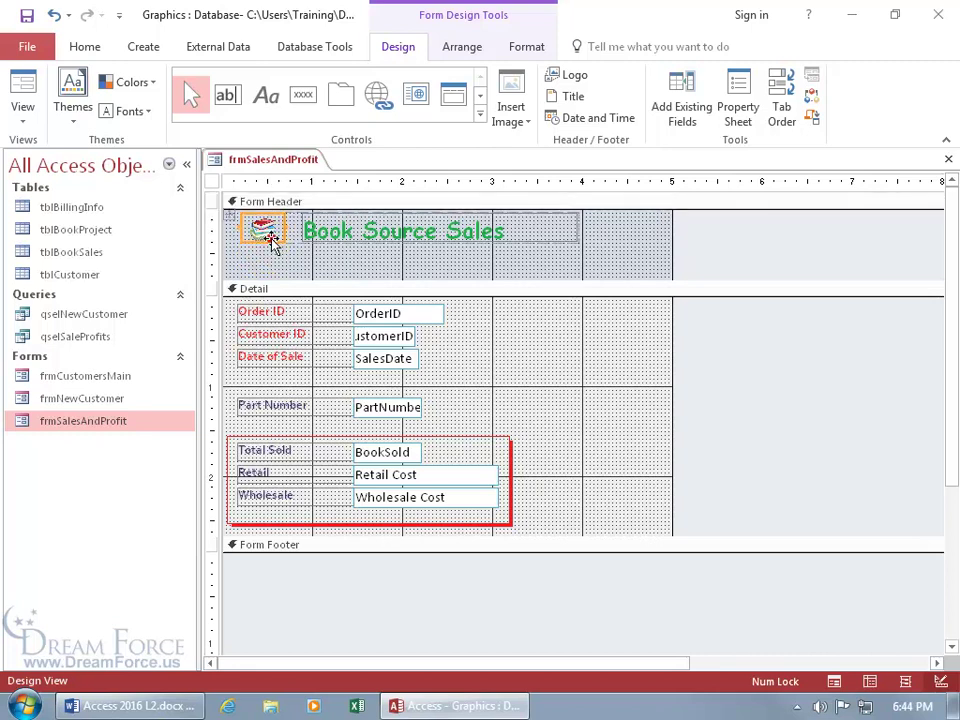
left_click(526, 47)
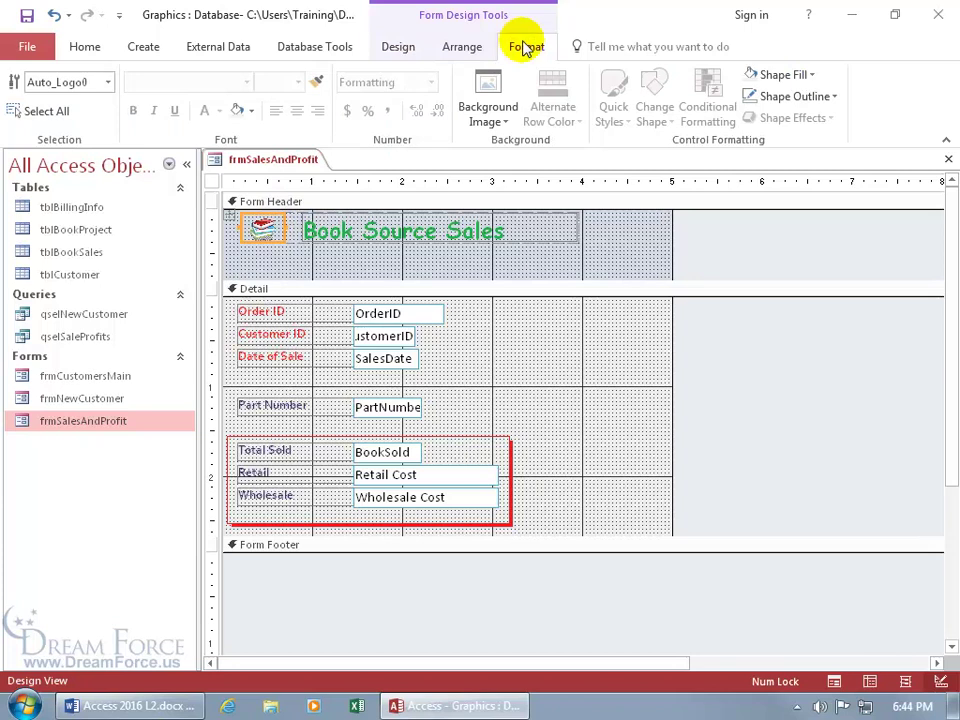
left_click(792, 96)
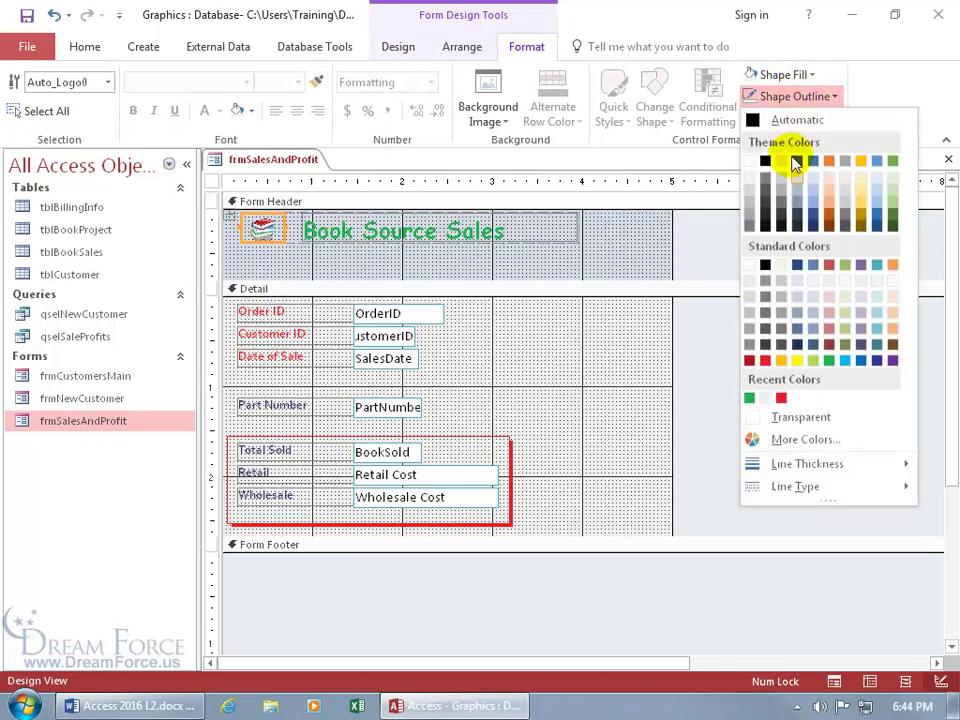
left_click(762, 418)
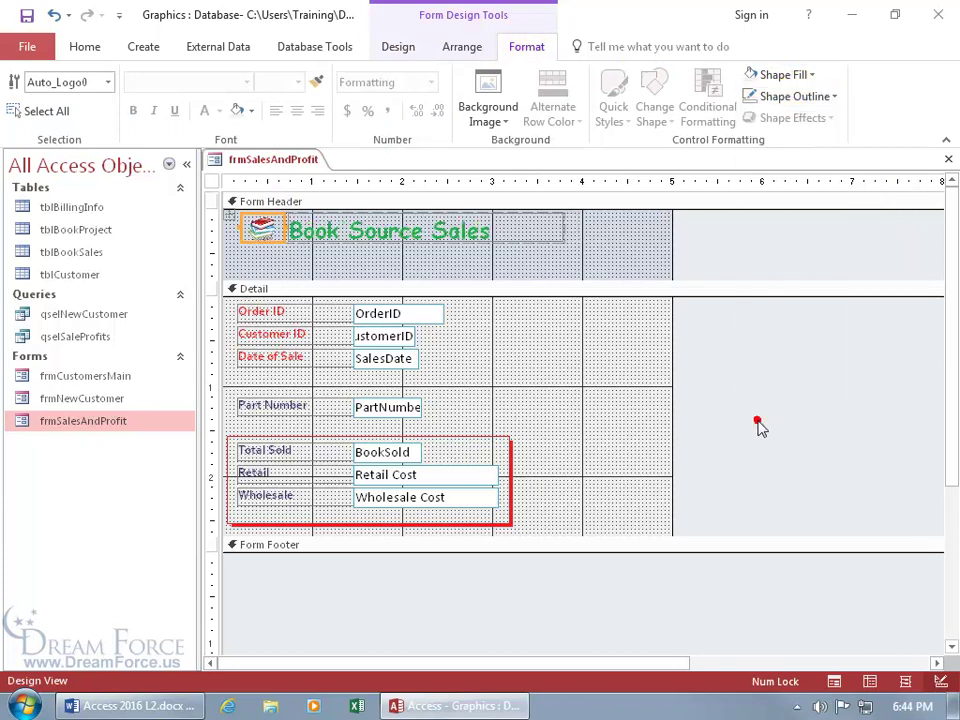
right_click(282, 163)
left_click(316, 254)
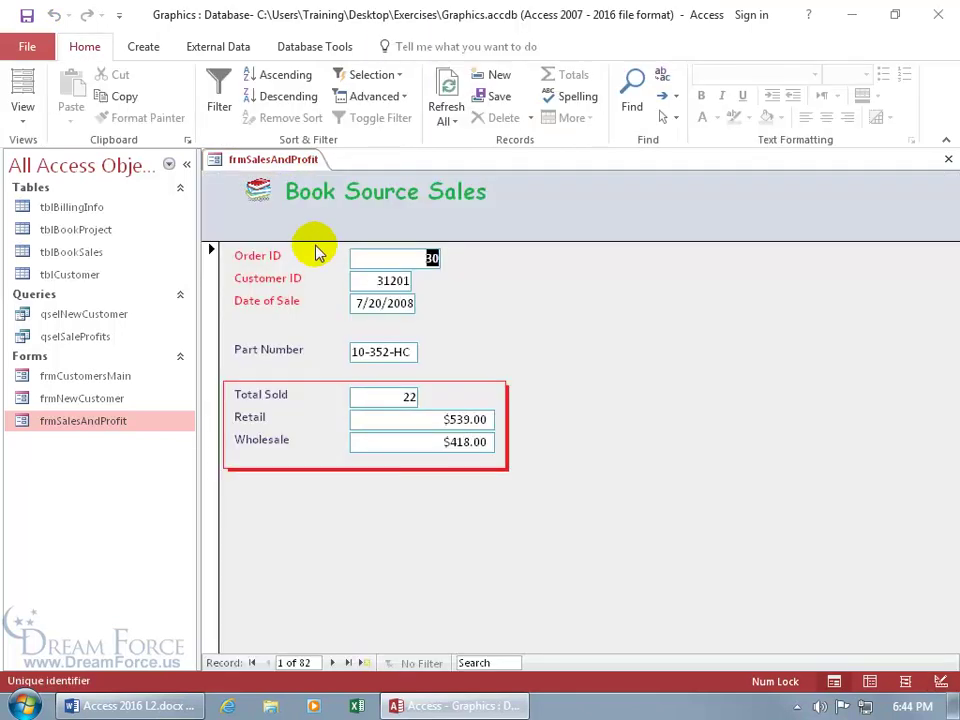
right_click(266, 162)
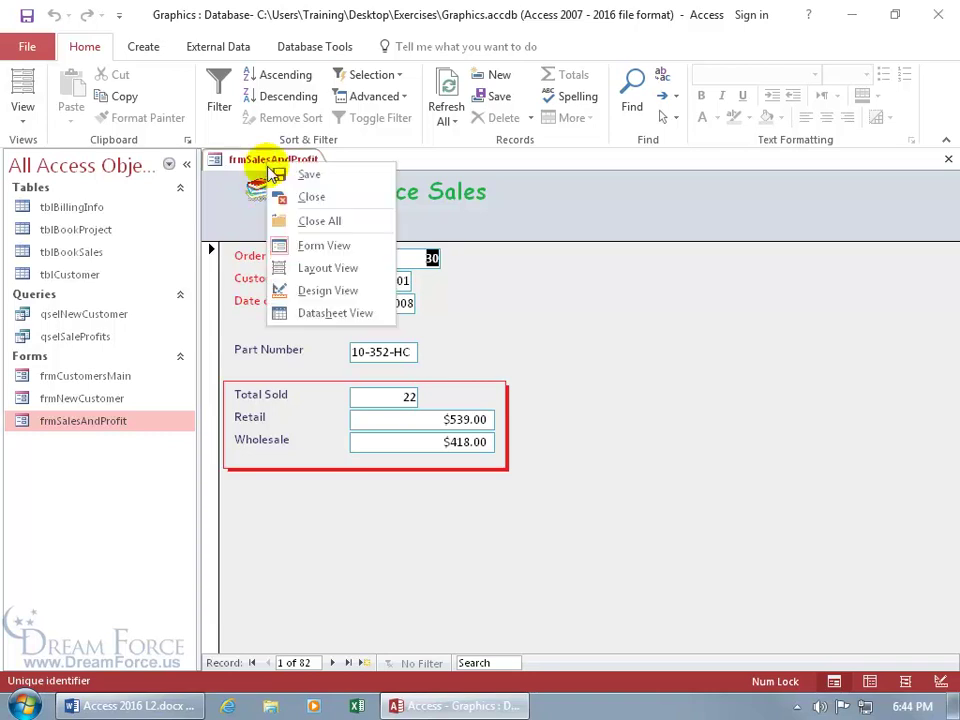
left_click(320, 290)
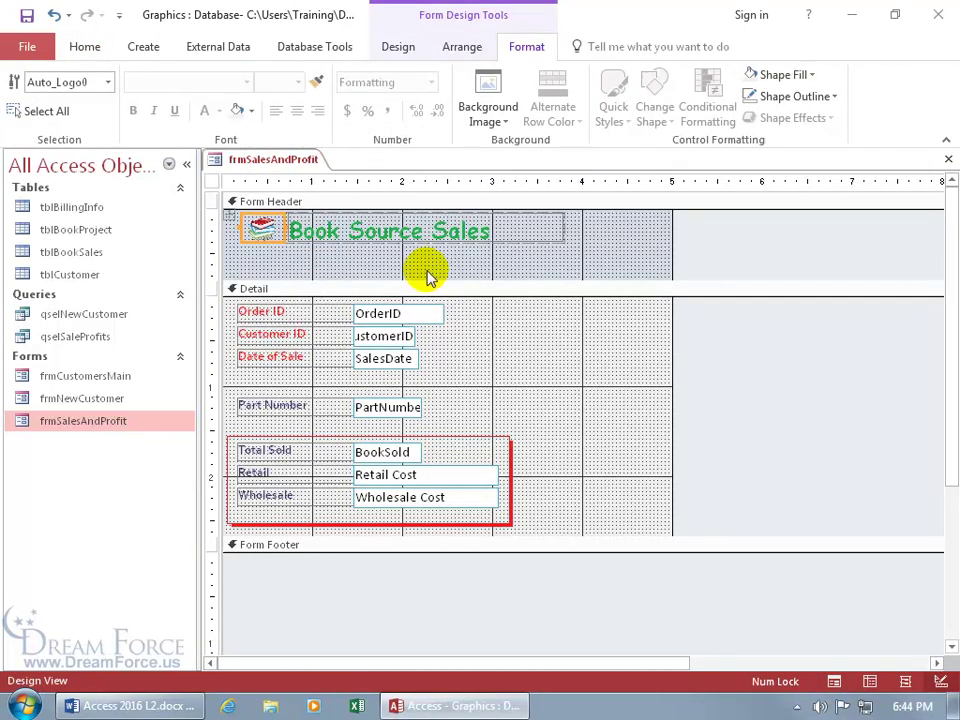
Try placing Books.png with the Image control below the title in the Form Header, and delete it
left_click(399, 47)
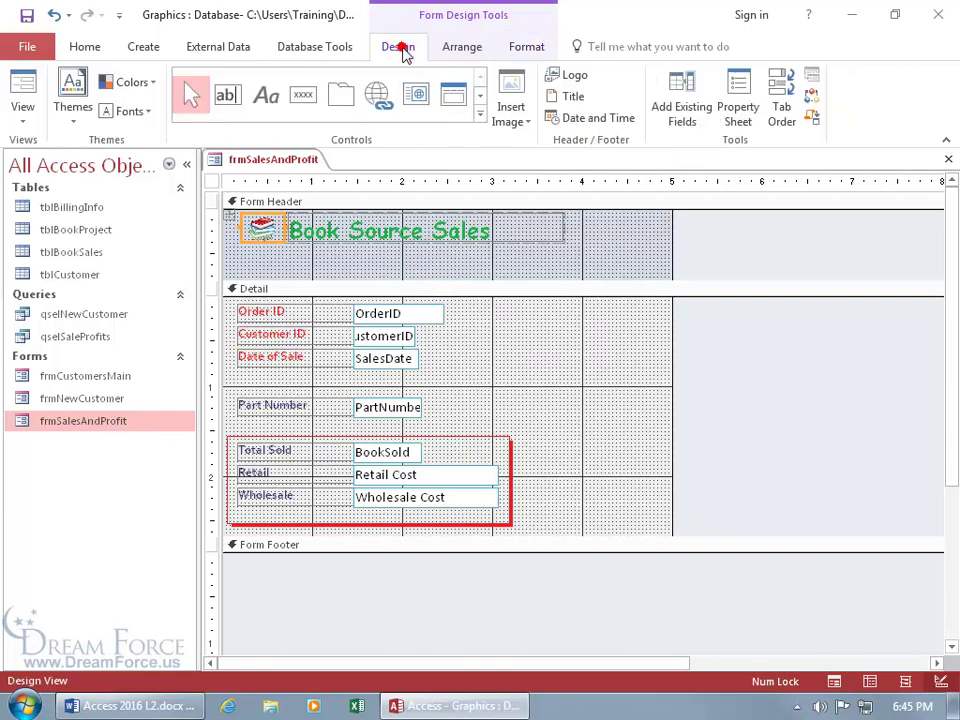
left_click(480, 114)
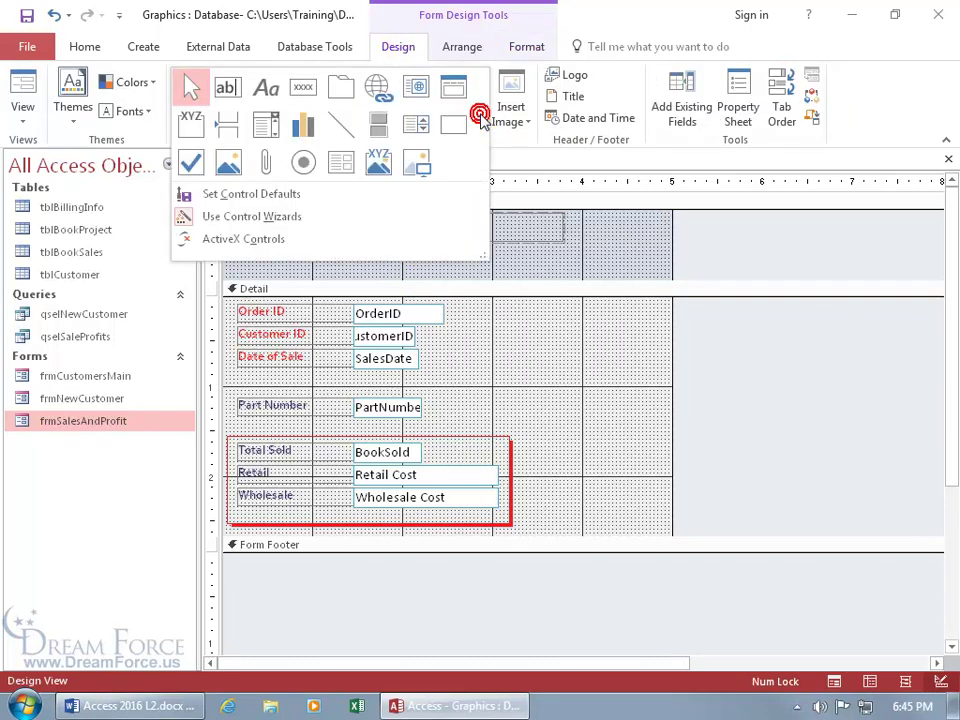
left_click(418, 165)
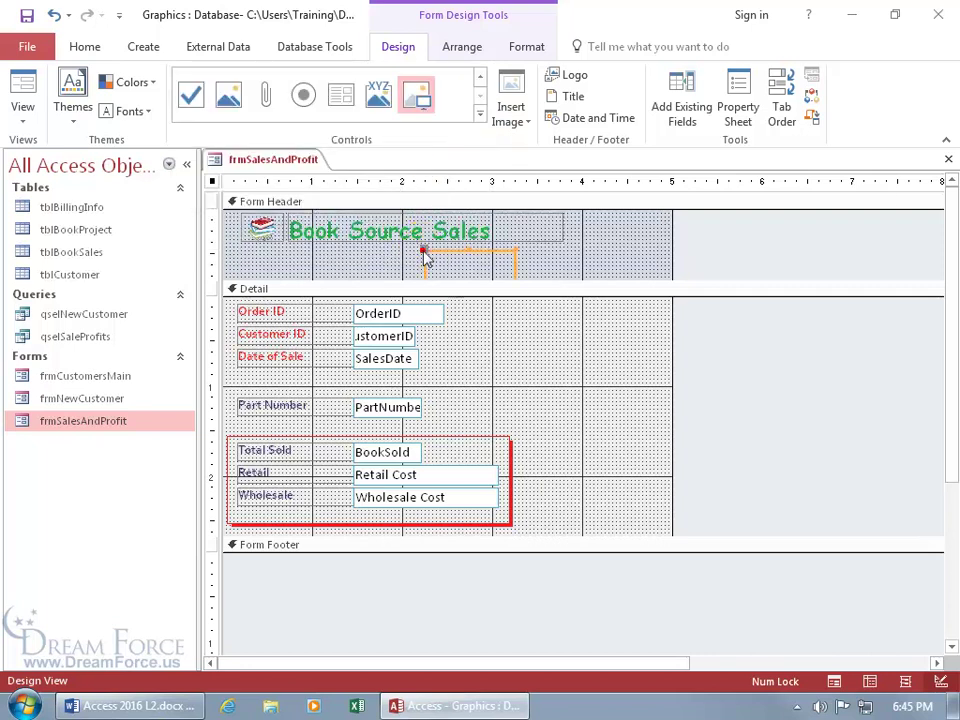
left_click(423, 258)
double_click(219, 150)
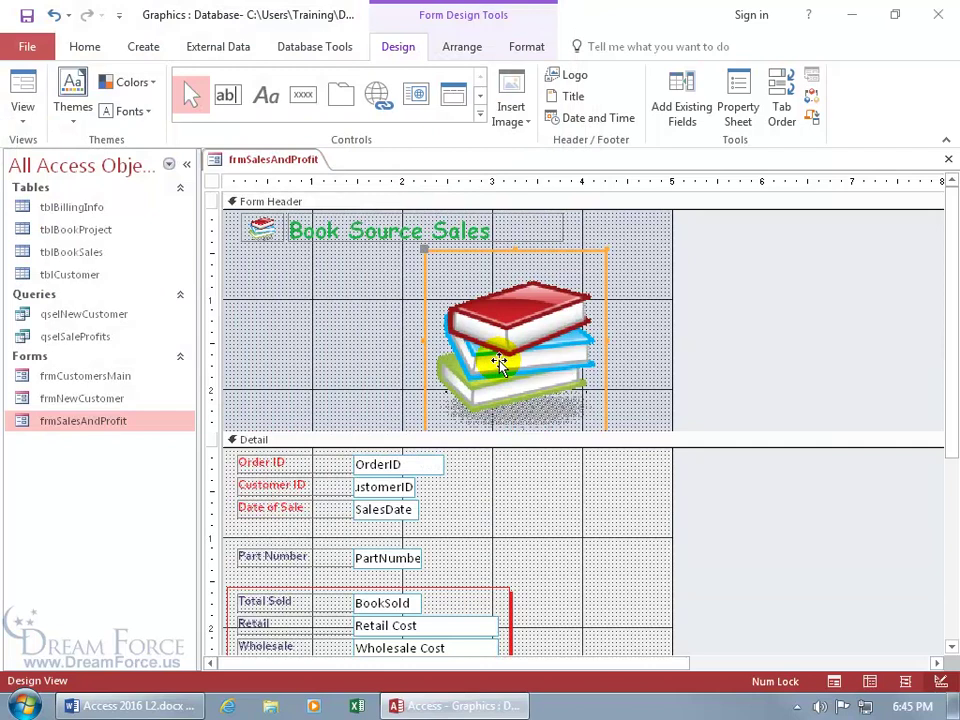
key("Delete")
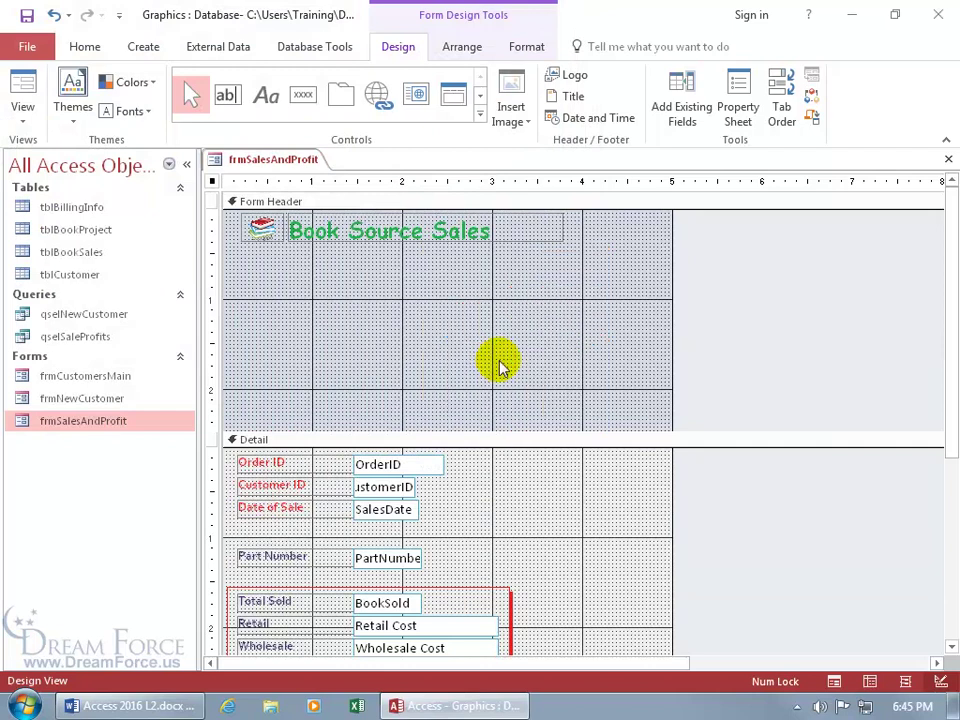
Try placing the Books picture from the image gallery in the Form Header, and delete it
left_click(521, 124)
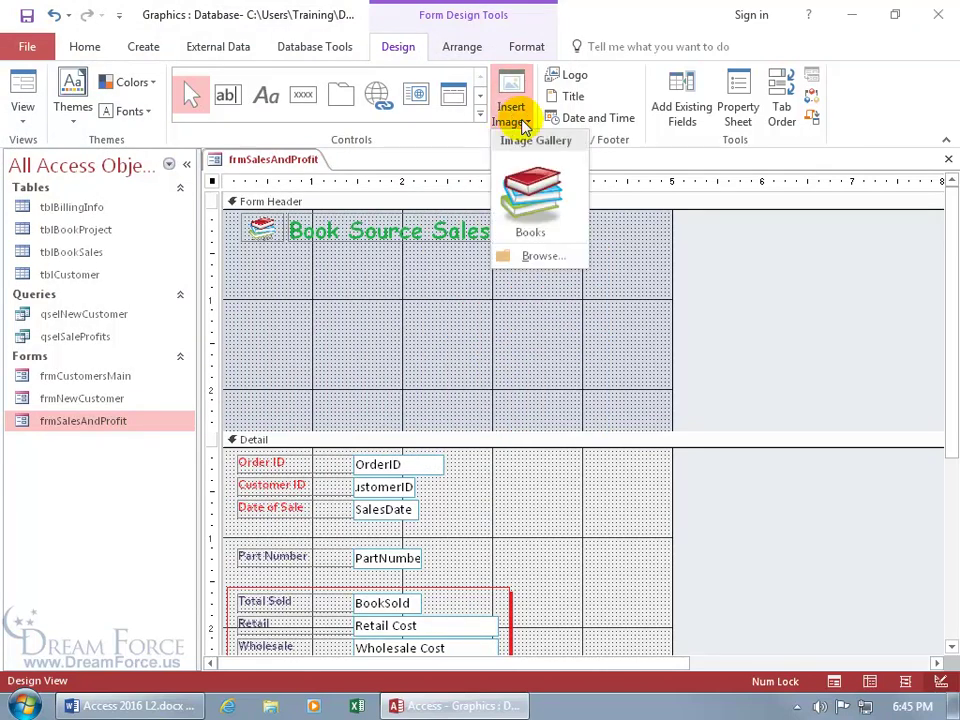
left_click(533, 200)
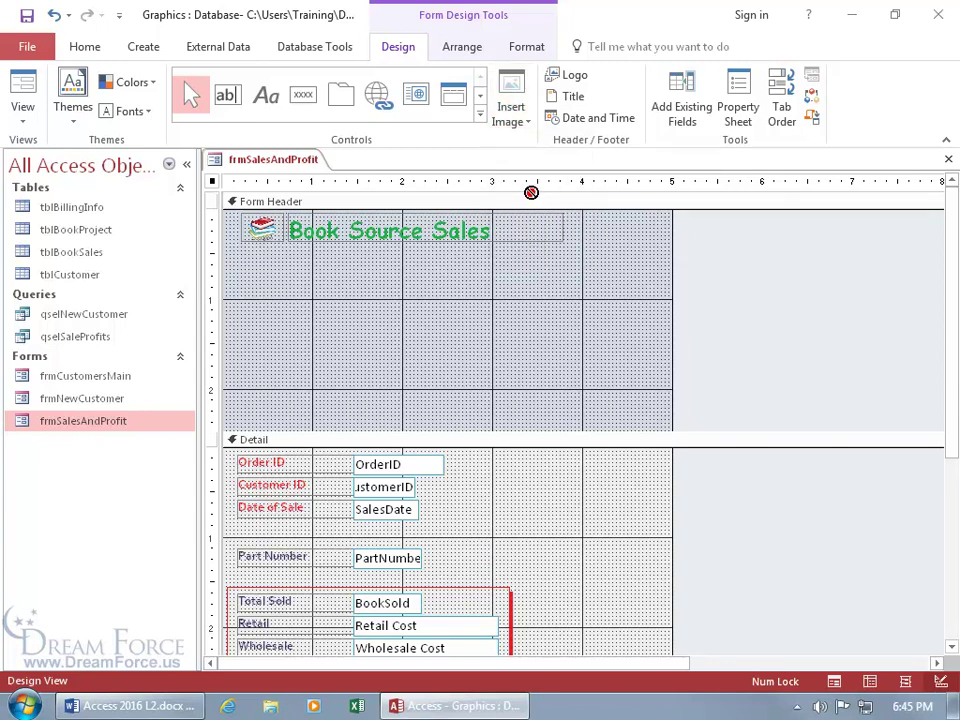
left_click(424, 274)
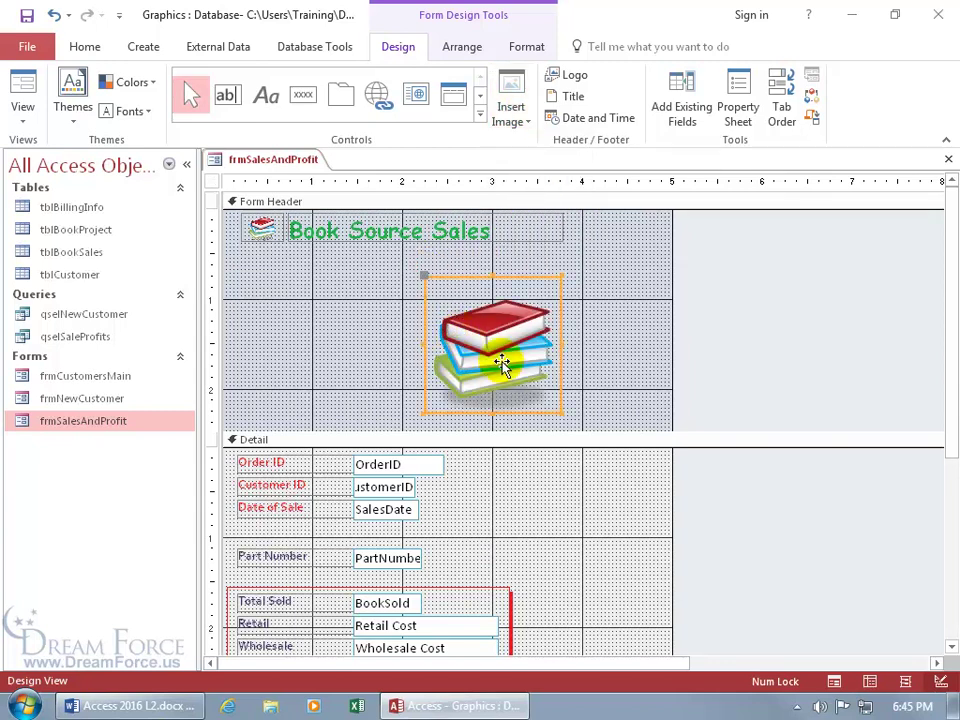
key("Delete")
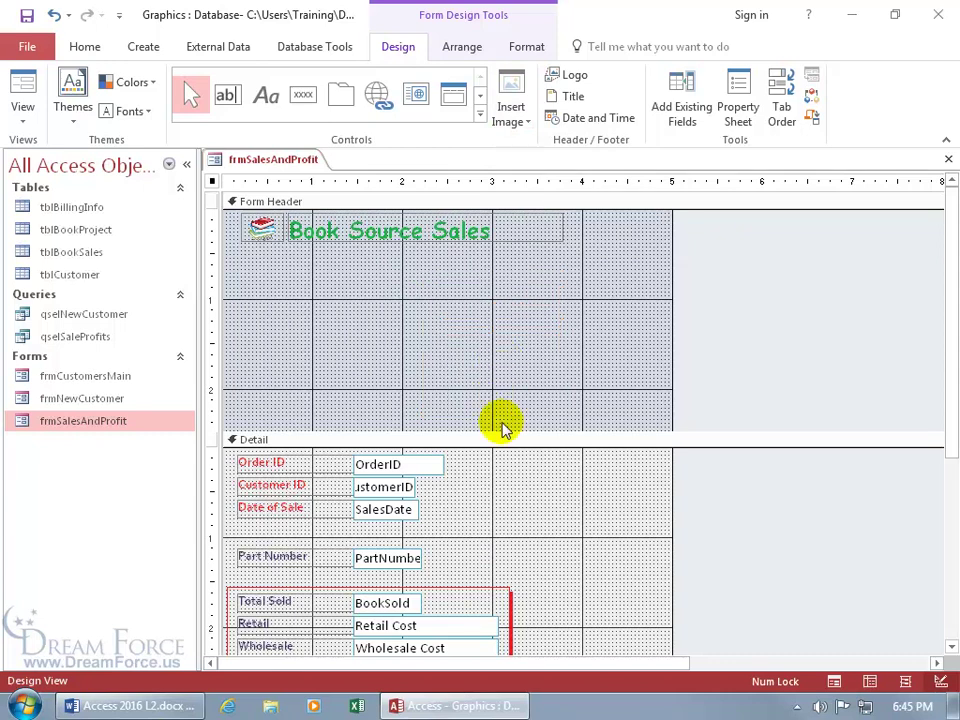
Reduce the Form Header's height to about 0.38" so it ends just below the title and logo
left_click_drag(504, 429, 504, 239)
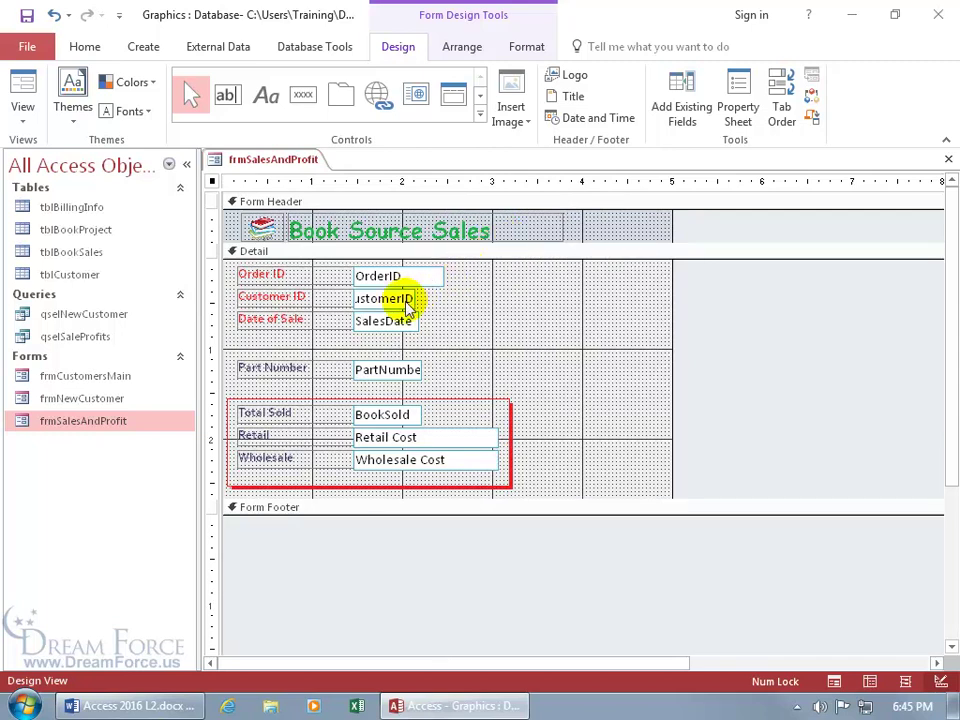
left_click(377, 322)
left_click(352, 330)
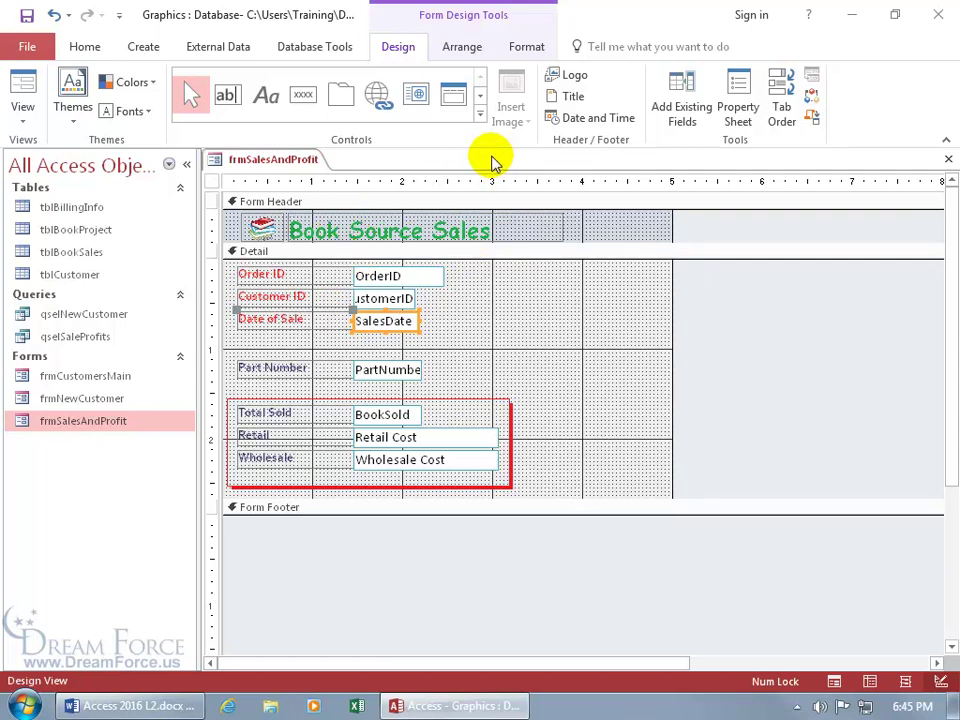
left_click(575, 97)
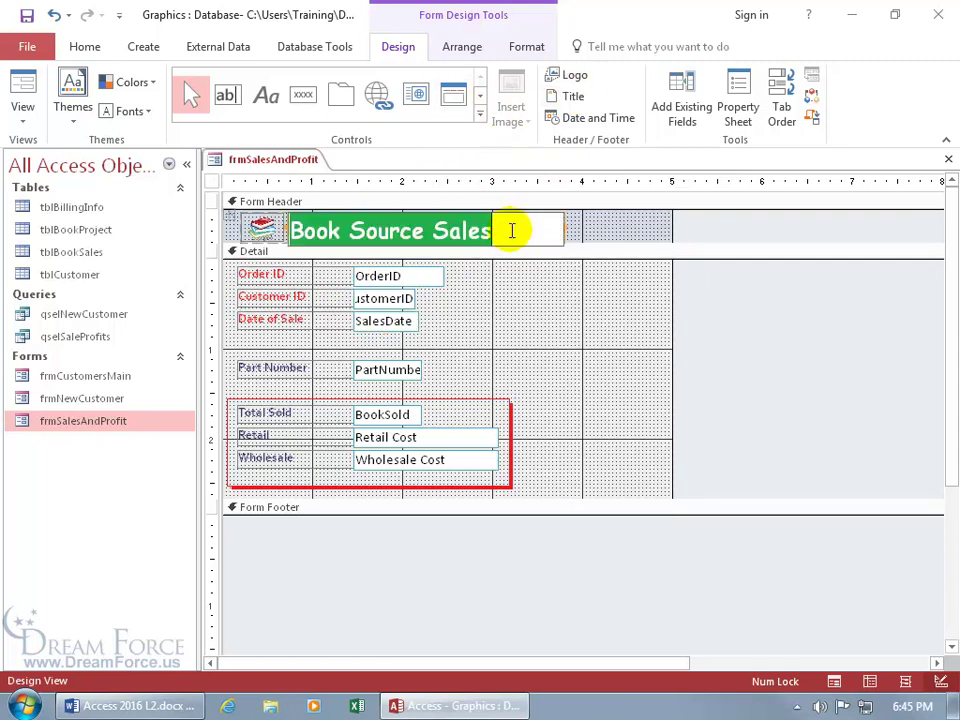
left_click(574, 75)
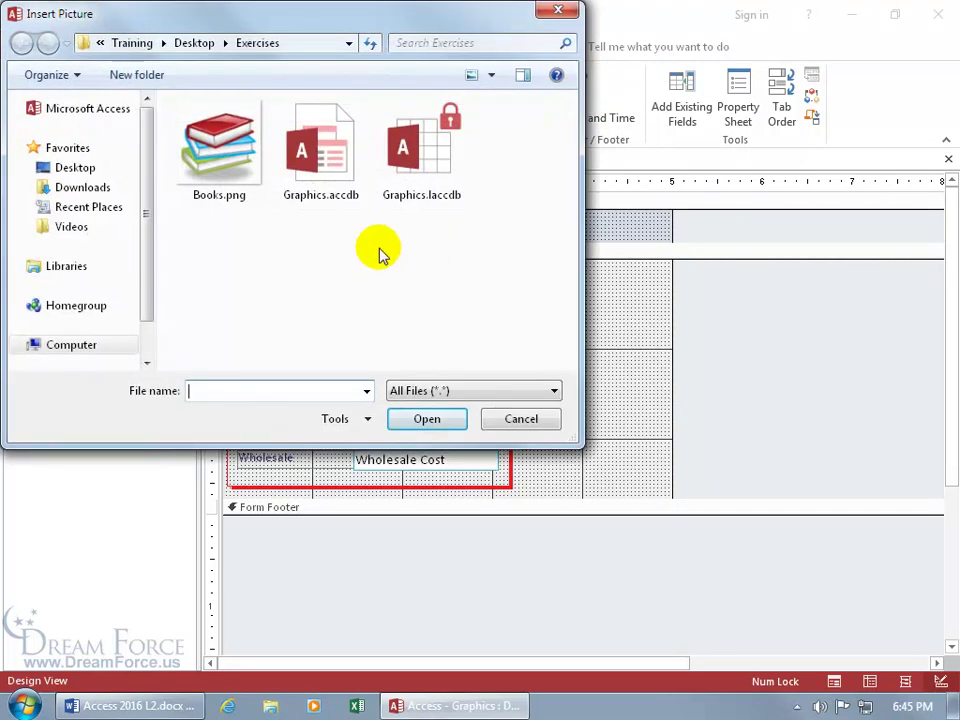
left_click(514, 420)
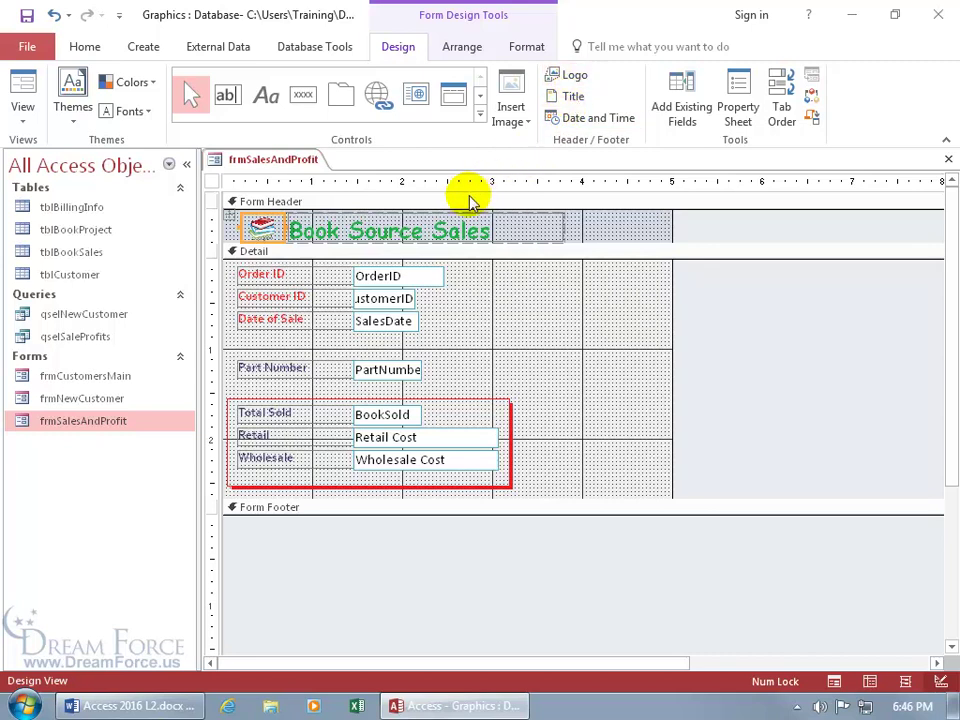
Set the Form Header section's Visible property to No and check the form in Form View
double_click(393, 204)
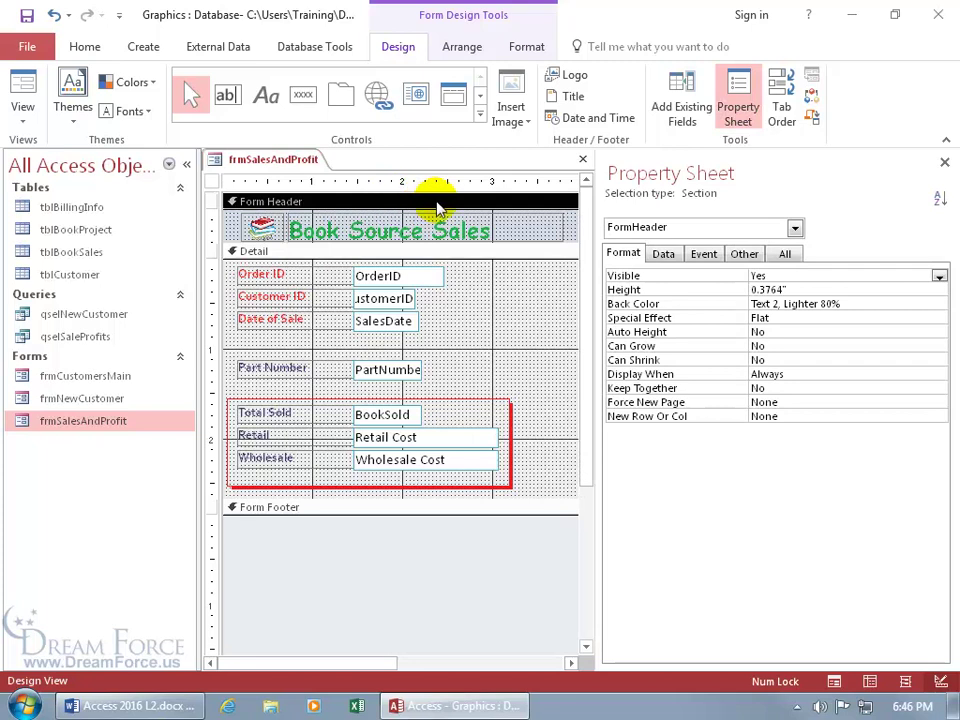
left_click(785, 254)
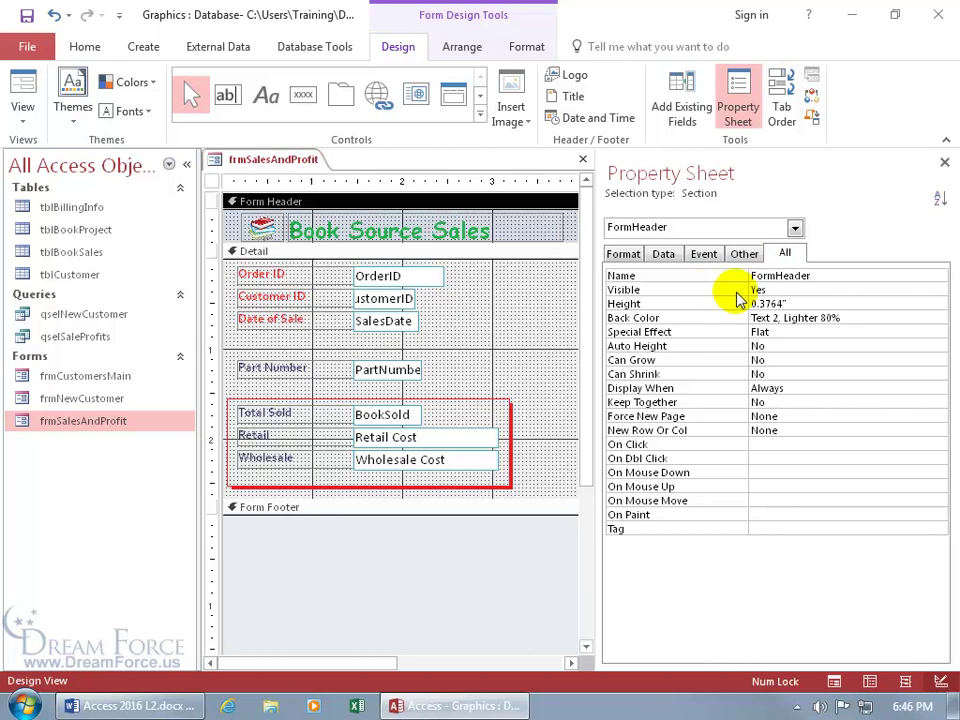
left_click(622, 254)
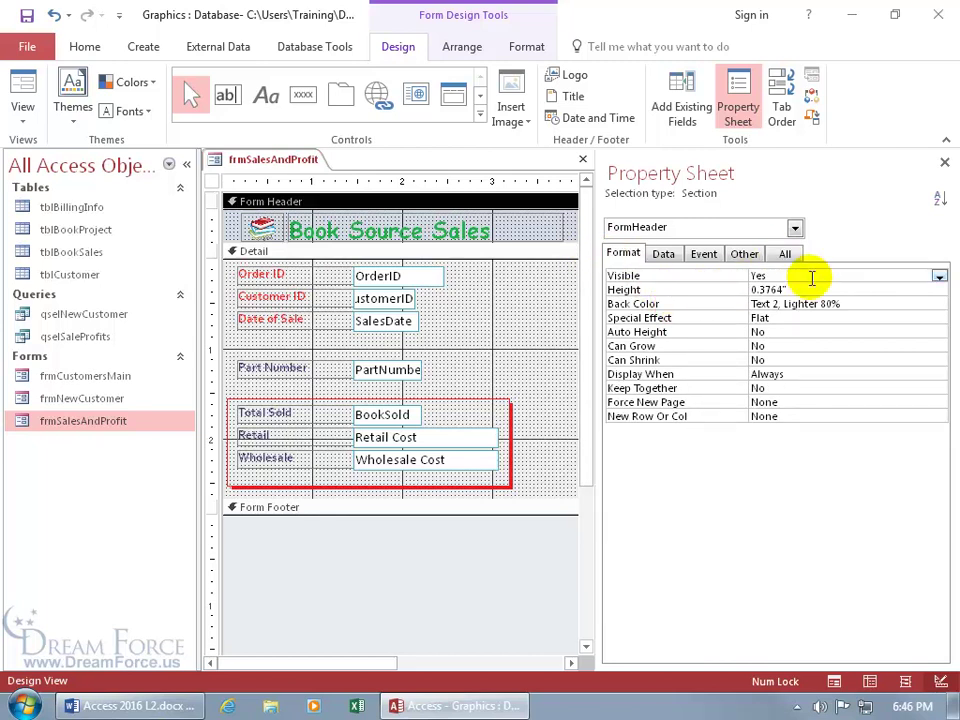
left_click(748, 275)
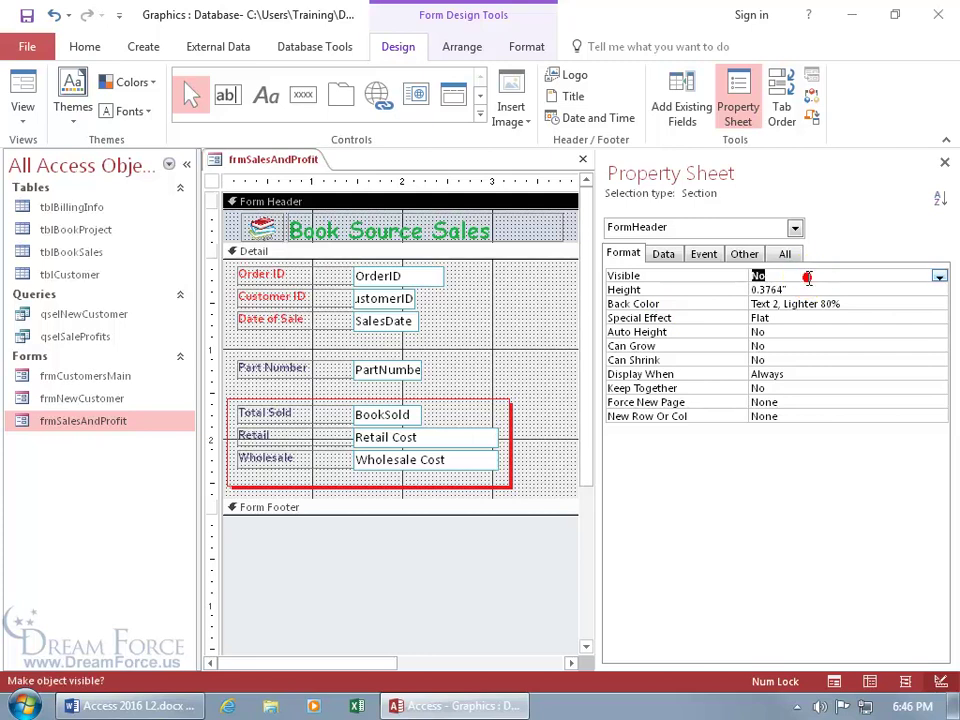
double_click(776, 275)
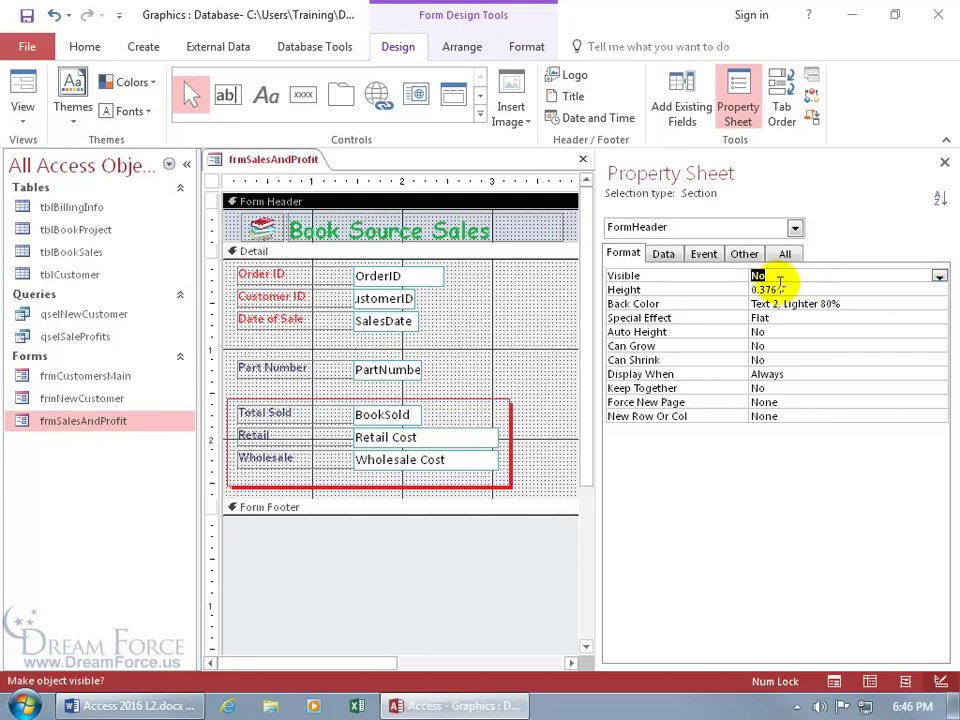
right_click(285, 162)
left_click(311, 243)
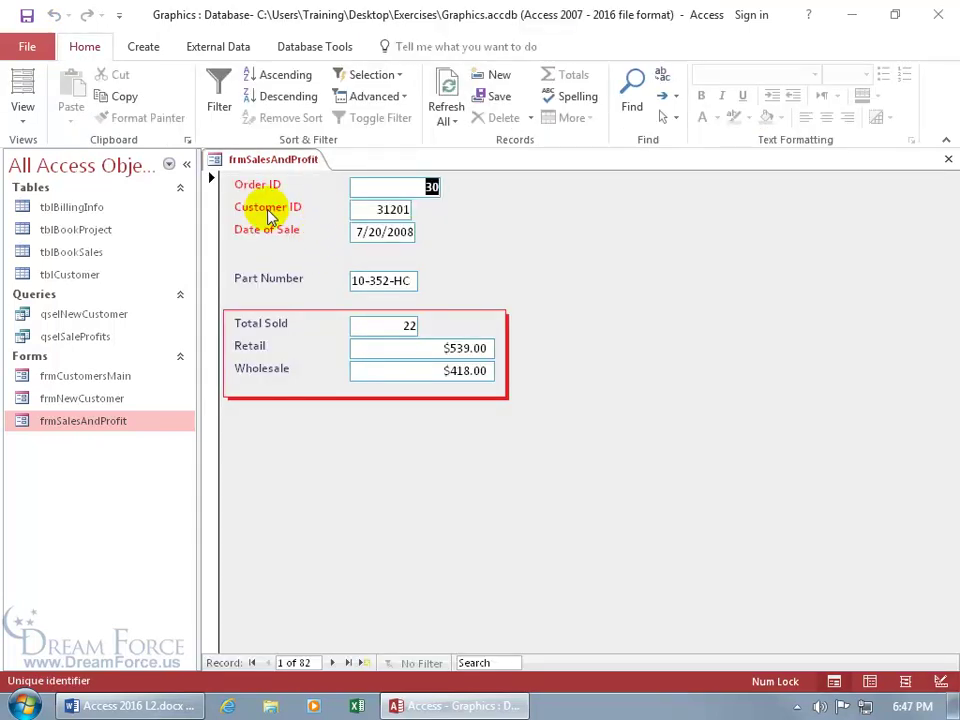
Set the Form Header section's Visible property to Yes and its Back Color to Accent 6, Lighter 60% in Design View
right_click(290, 163)
left_click(337, 289)
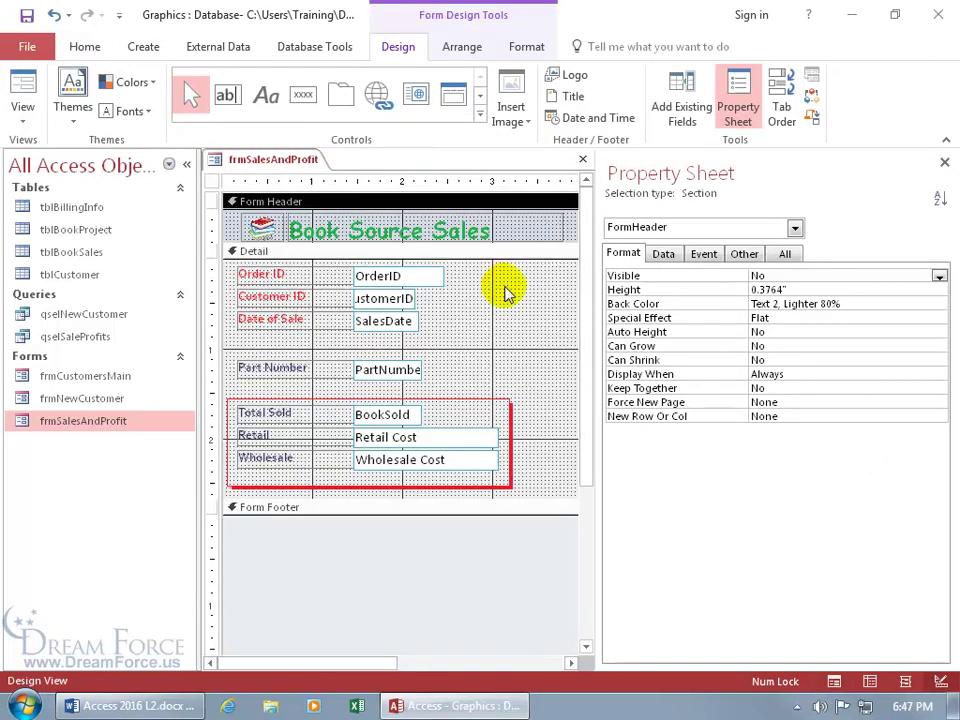
left_click(800, 275)
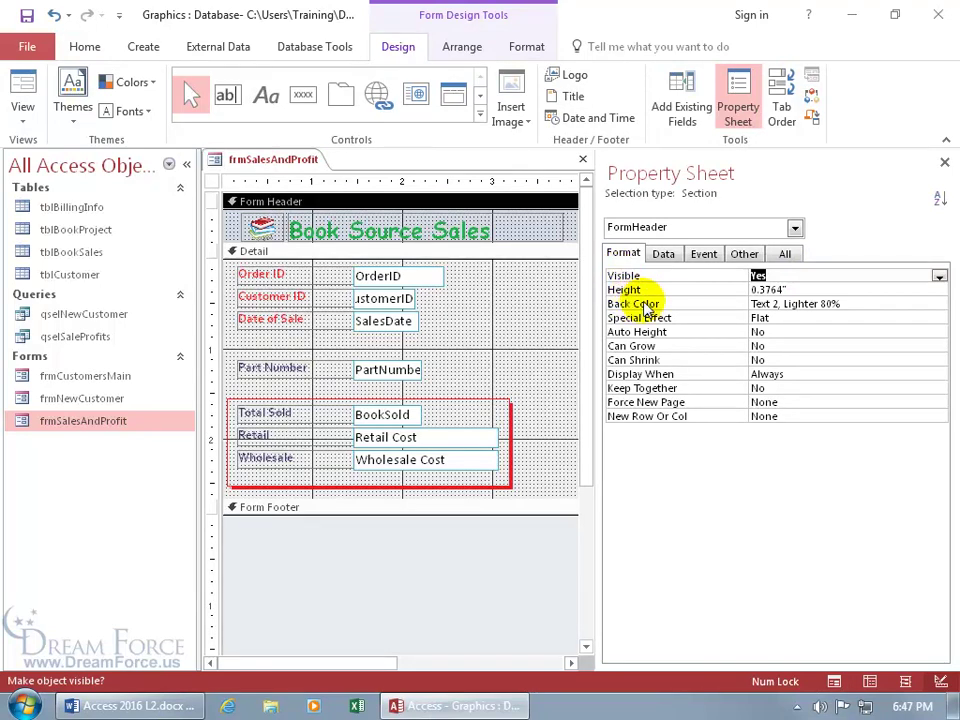
left_click(874, 304)
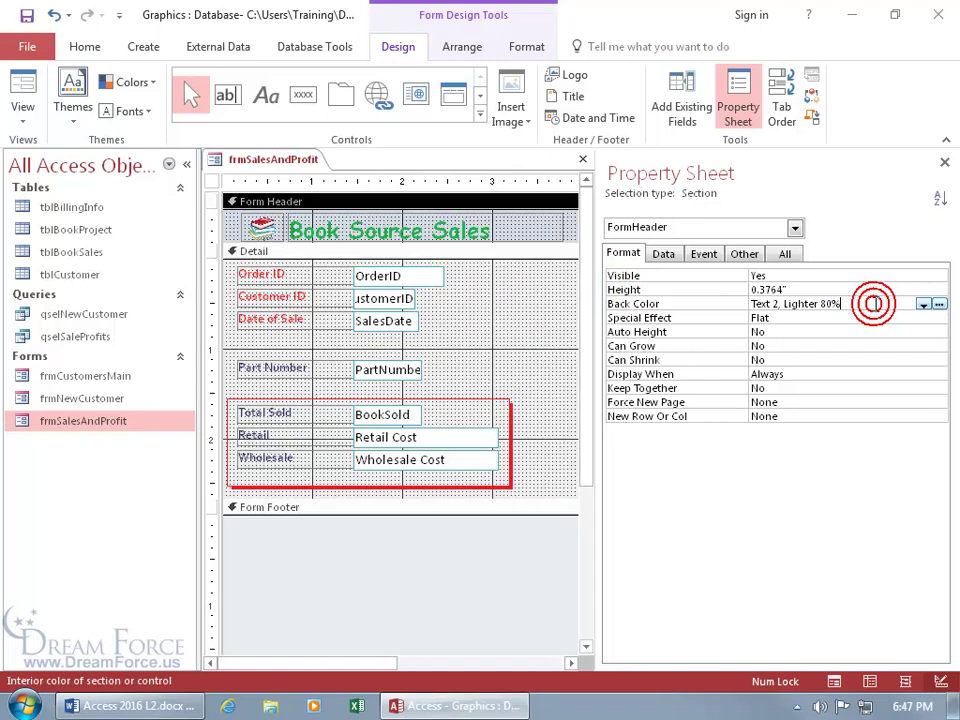
left_click(940, 305)
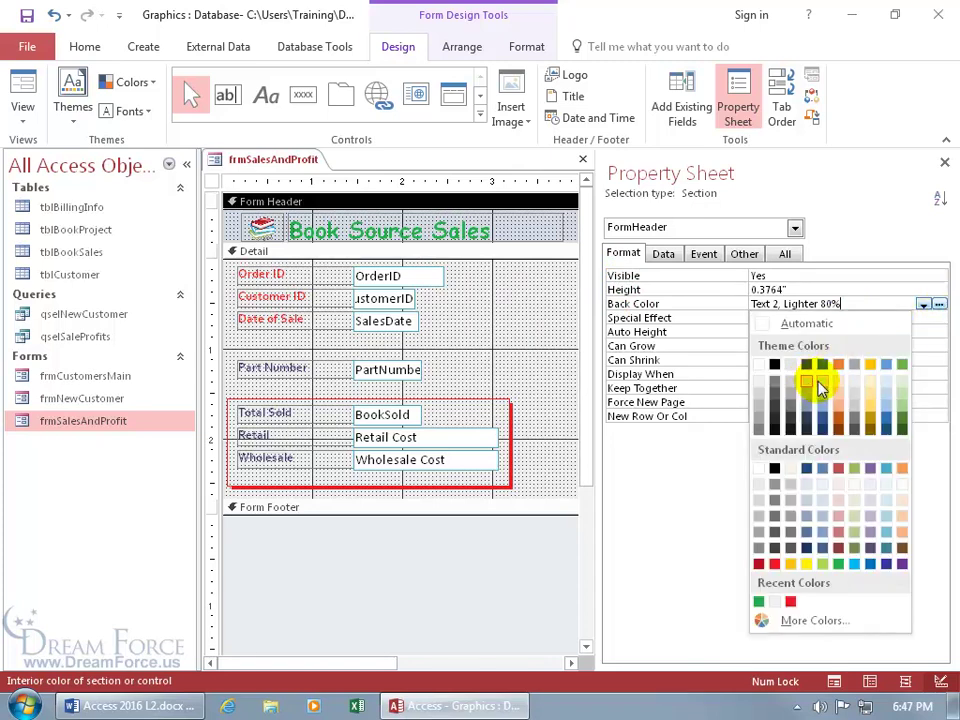
left_click(903, 393)
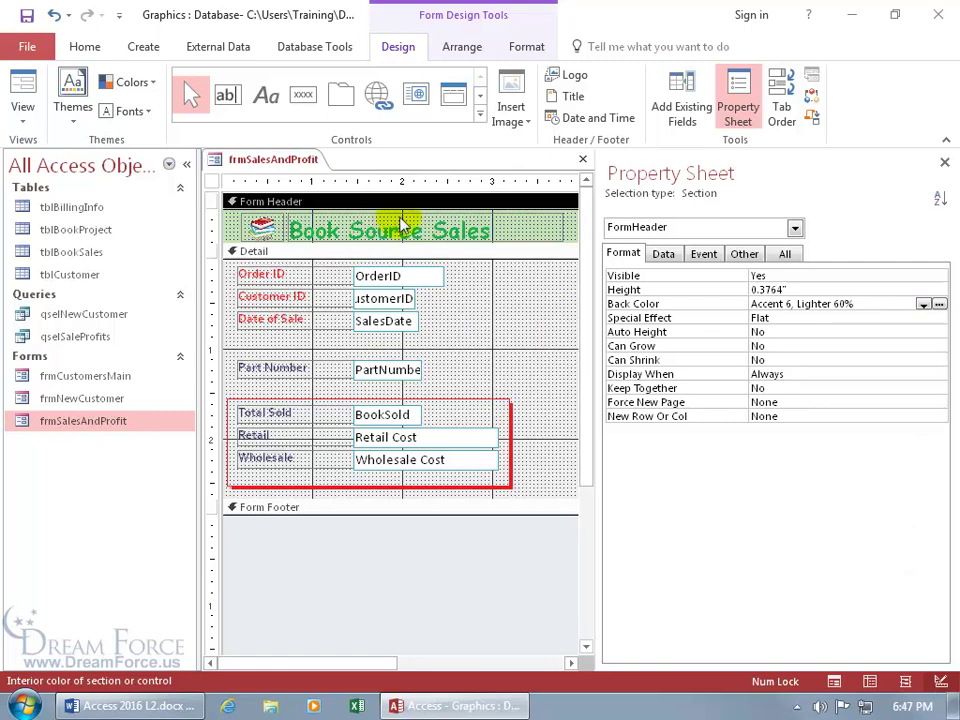
Set the Detail section's Back Color to light pink #EFD3D2 and check the form in Form View
left_click(475, 252)
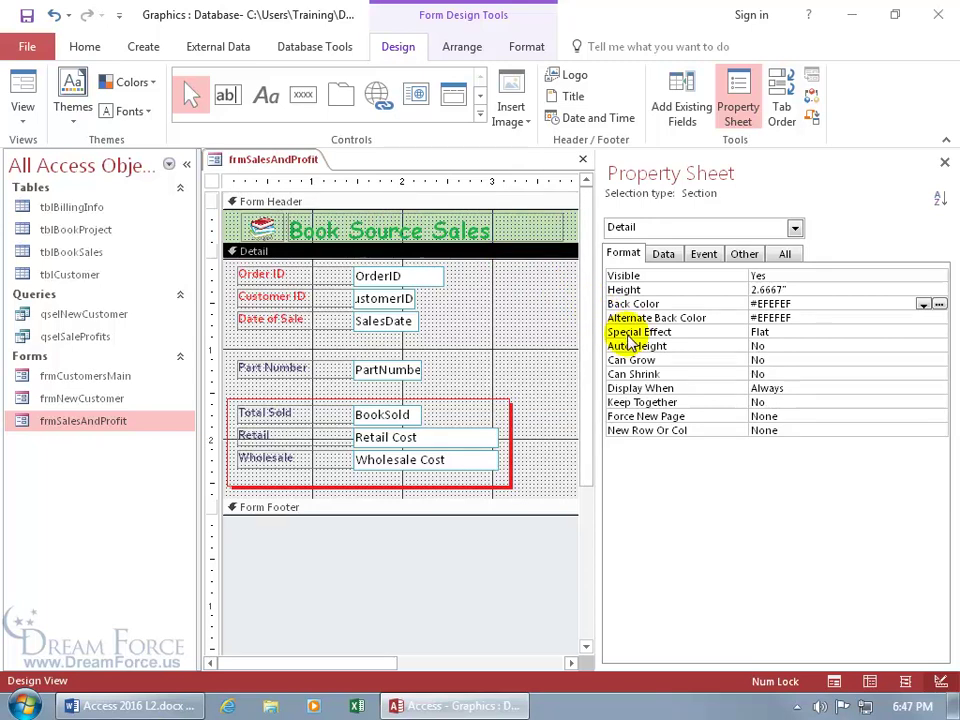
left_click(939, 304)
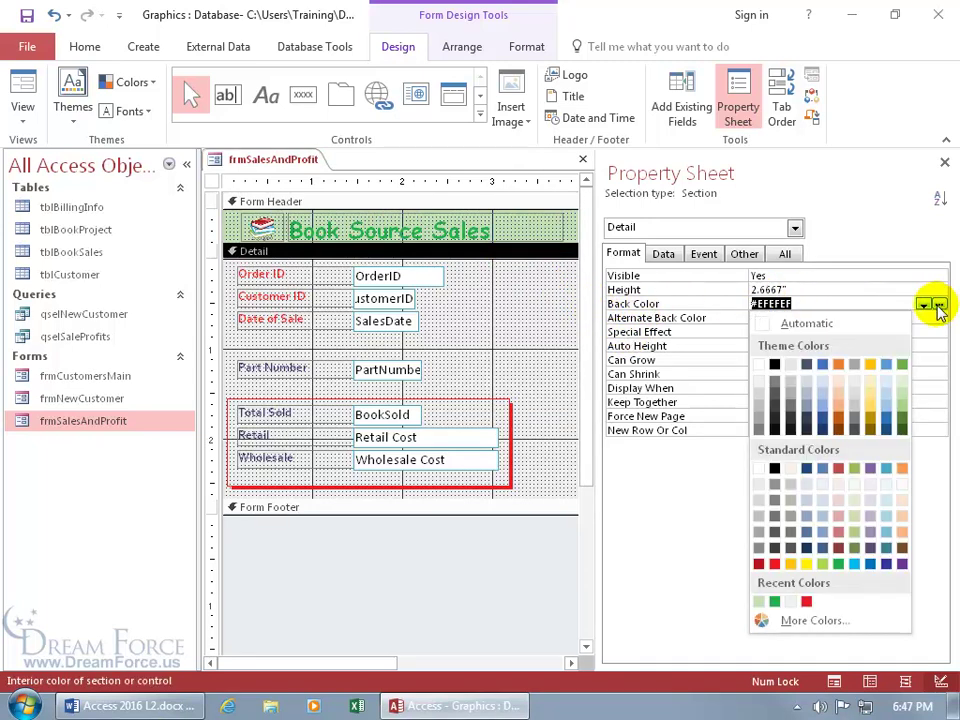
left_click(838, 498)
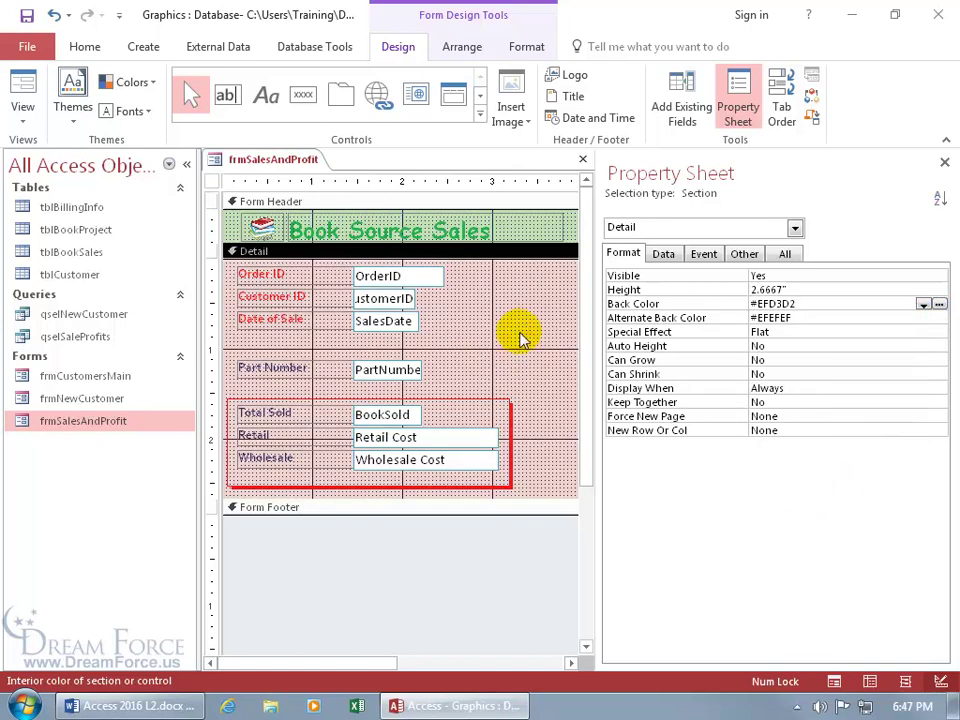
right_click(287, 165)
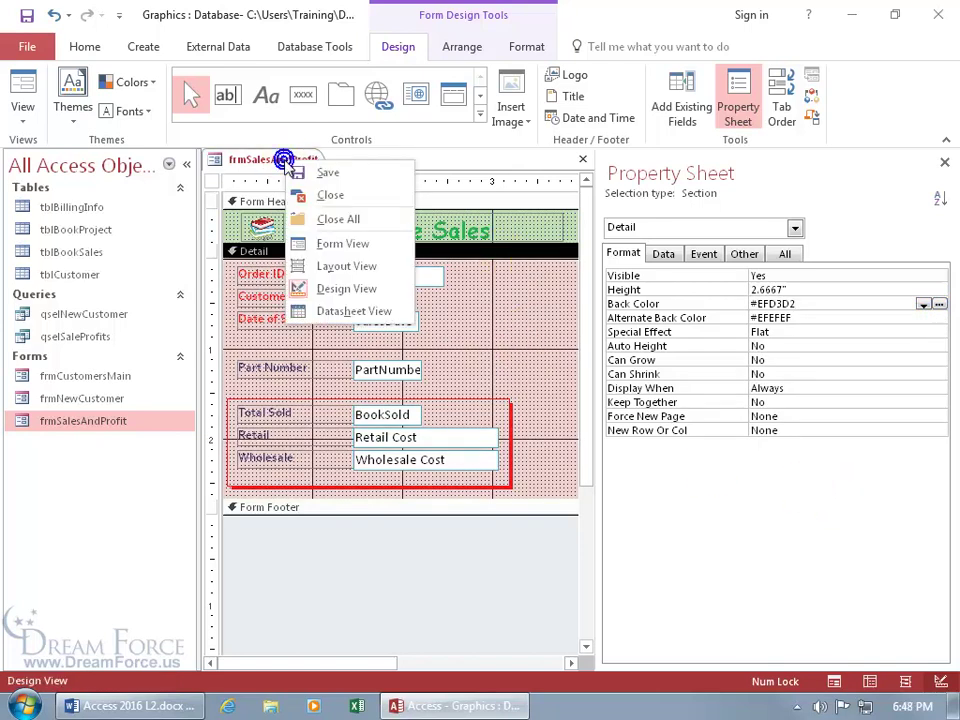
left_click(310, 241)
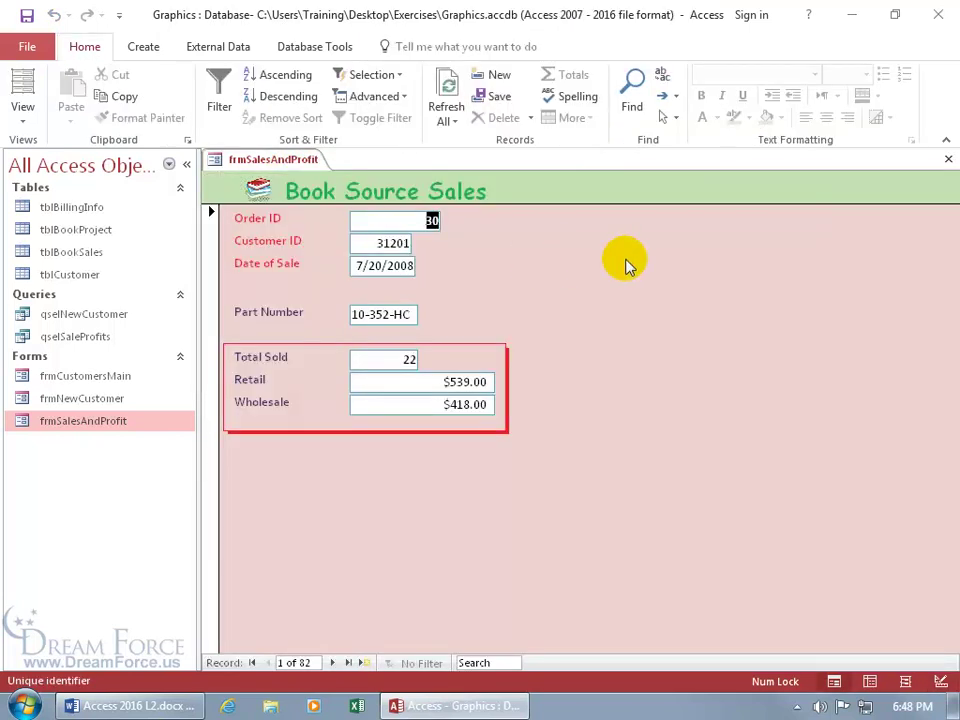
Insert the date in long weekday format and the time with seconds into the Form Header, and check them in Form View
right_click(306, 162)
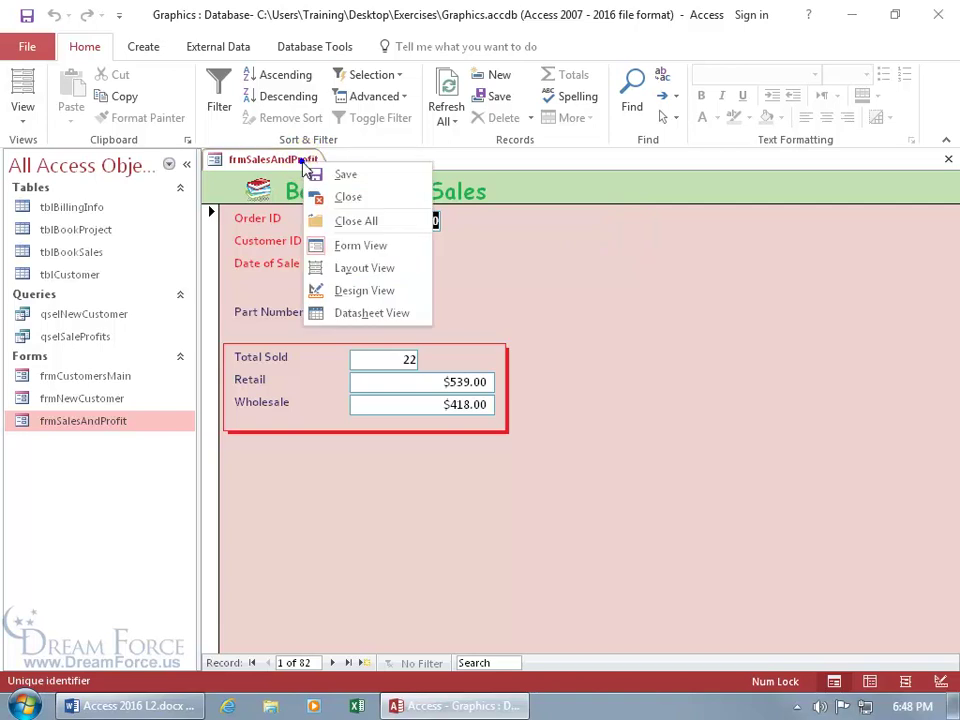
left_click(360, 290)
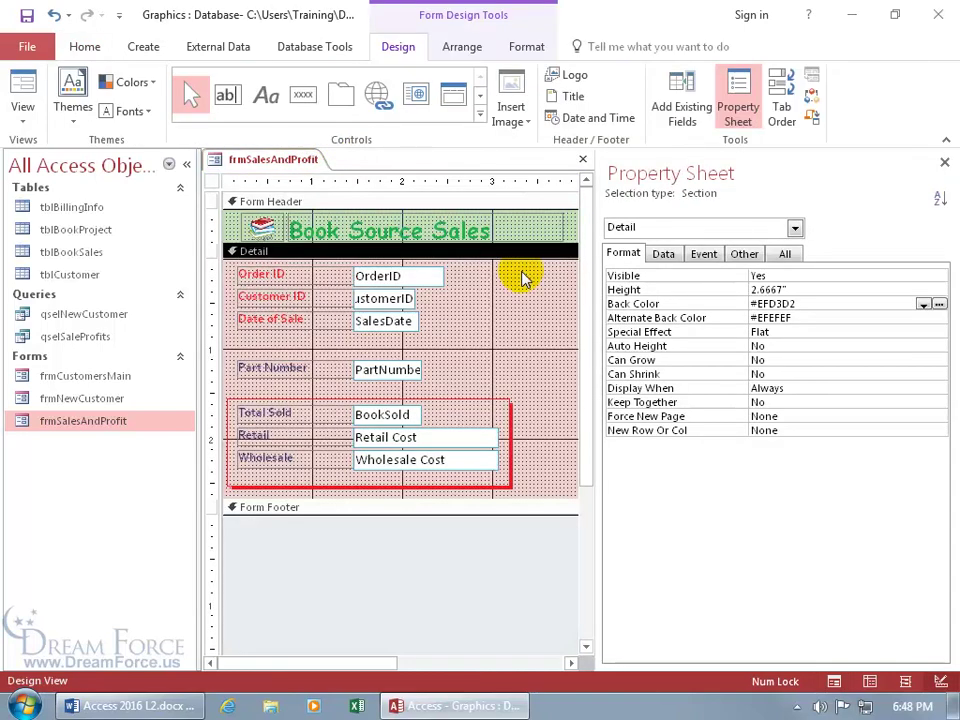
left_click(944, 163)
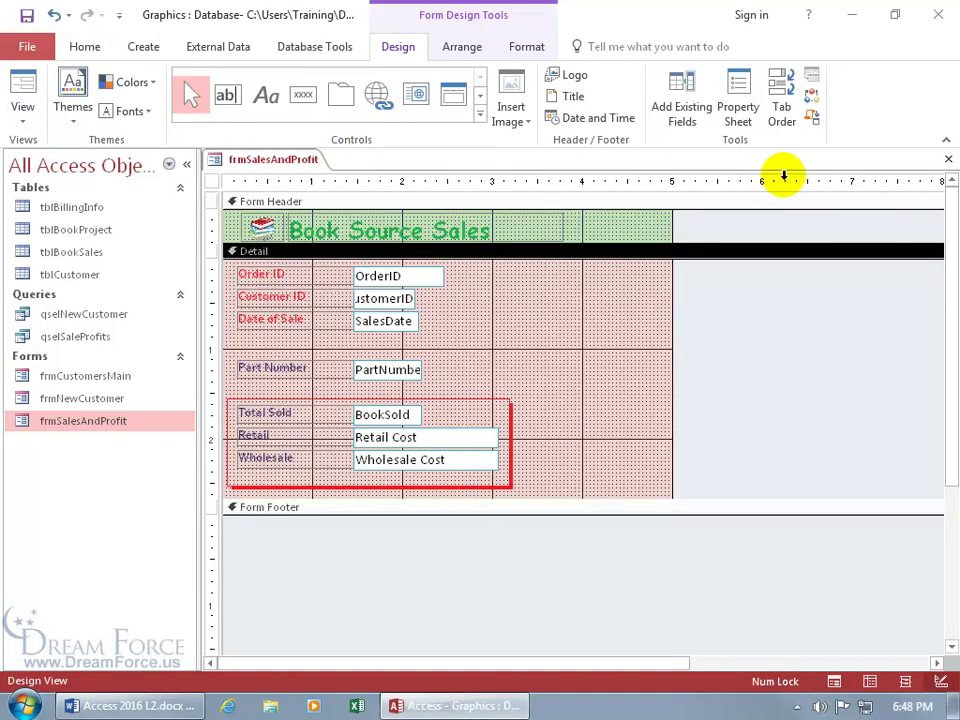
left_click(597, 120)
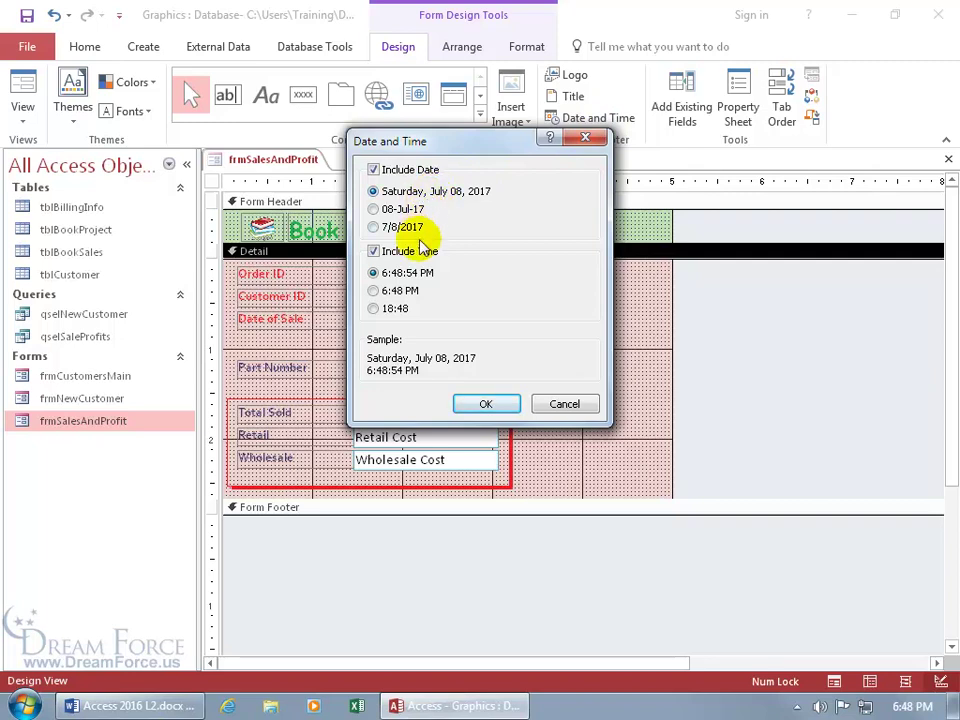
left_click(482, 403)
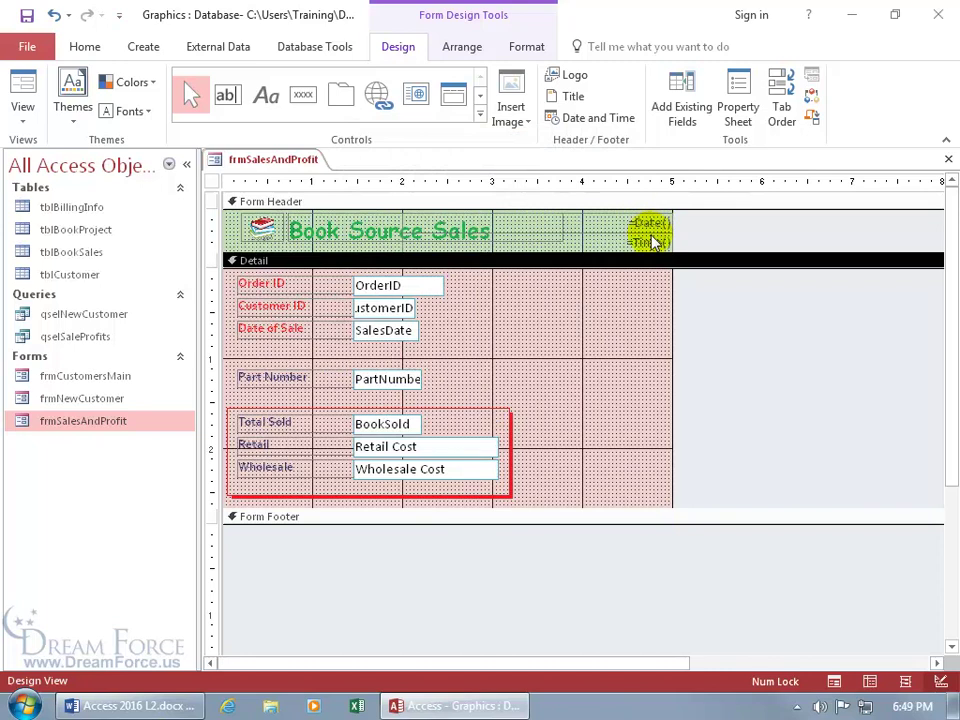
right_click(300, 161)
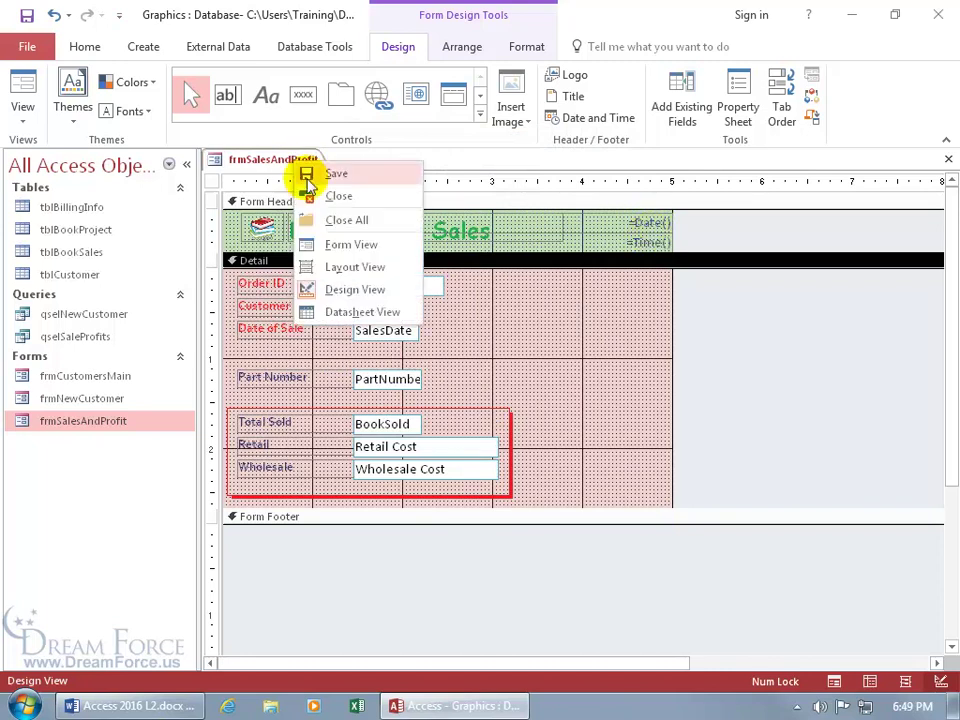
left_click(347, 245)
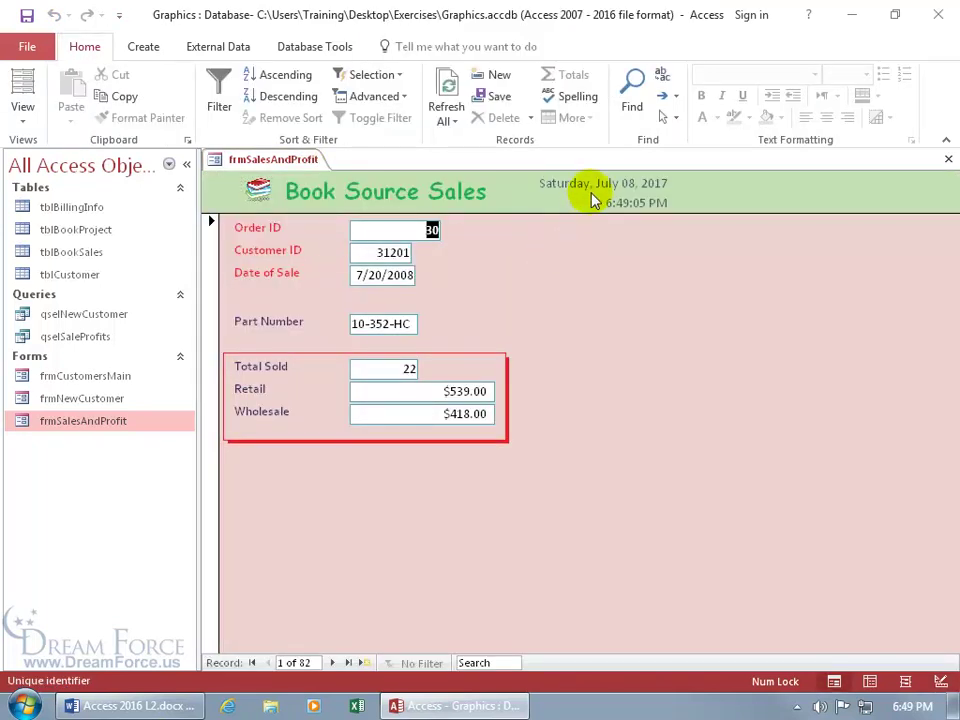